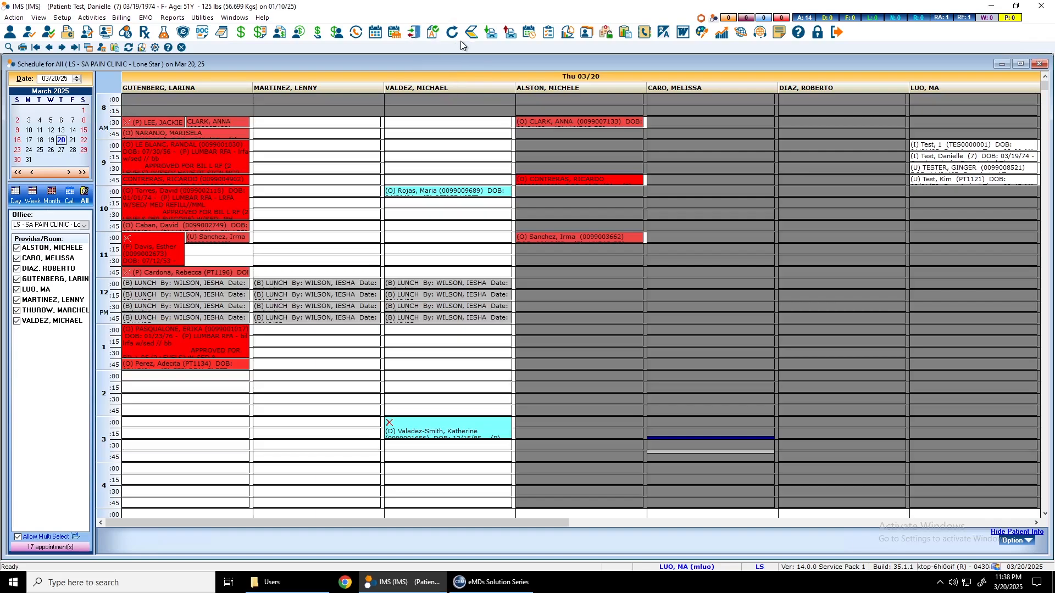
# - Check in the patient with the 9:30 AM appointment on the 03/20/2025 check-in/out list
pyautogui.click(418, 37)
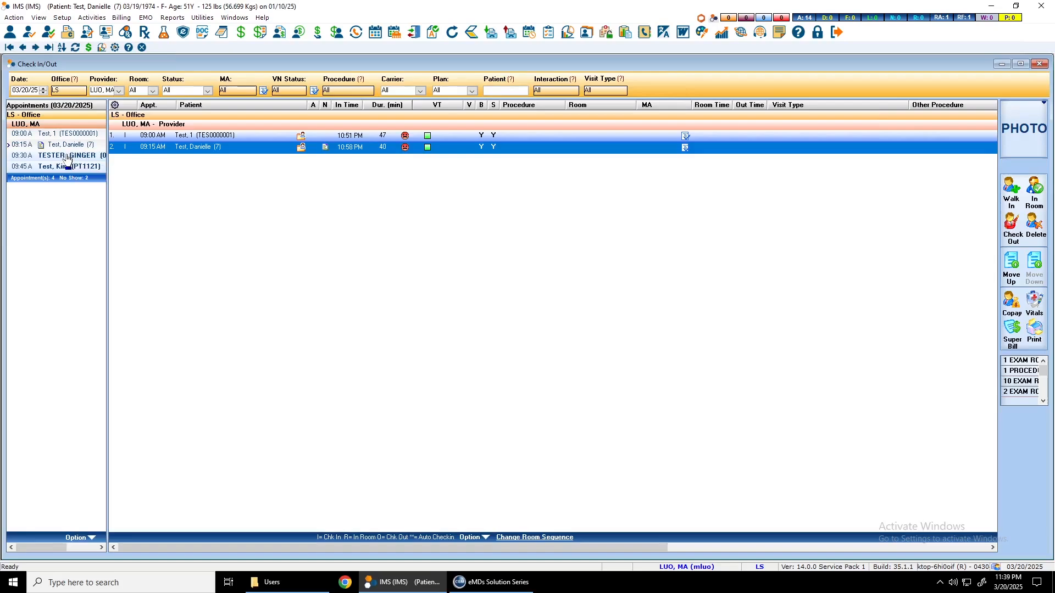
pyautogui.moveTo(66, 156); pyautogui.dragTo(263, 171)
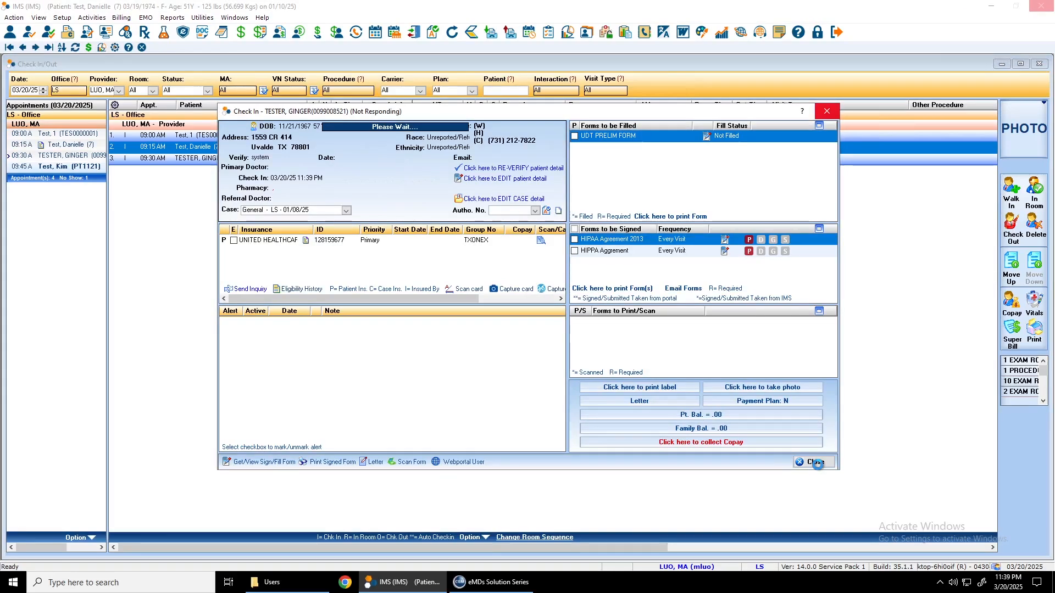
pyautogui.click(817, 462)
# - Add a new visit note for the checked-in 9:30 AM patient
pyautogui.click(365, 160)
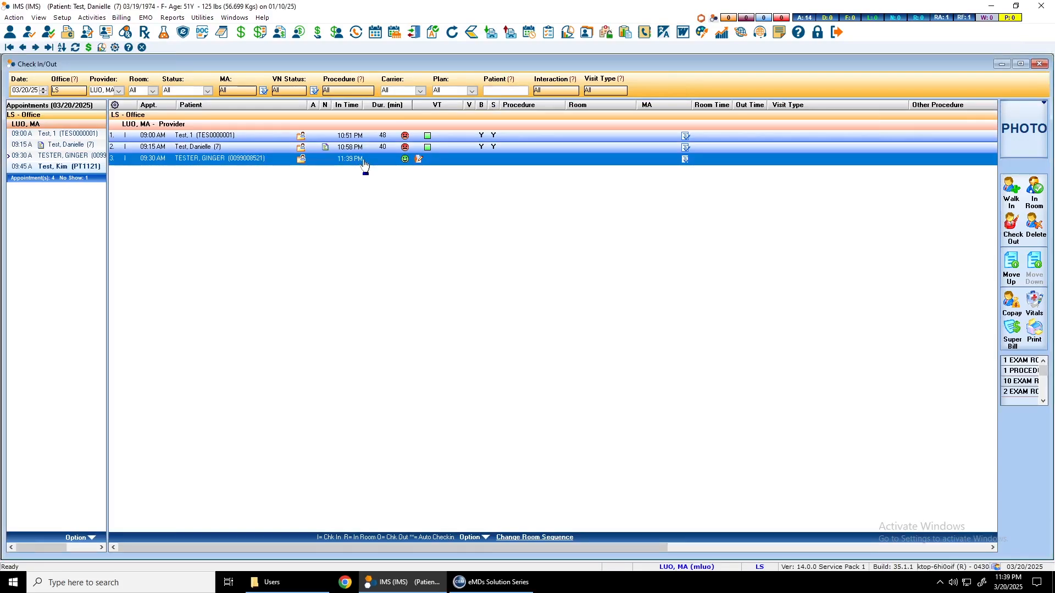
pyautogui.doubleClick(365, 160)
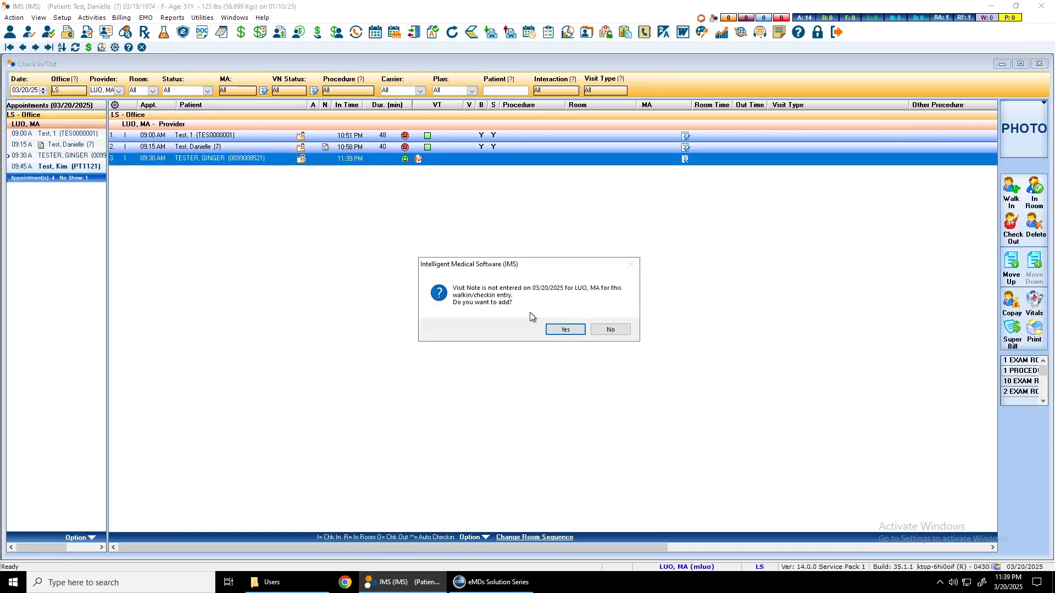
pyautogui.click(566, 330)
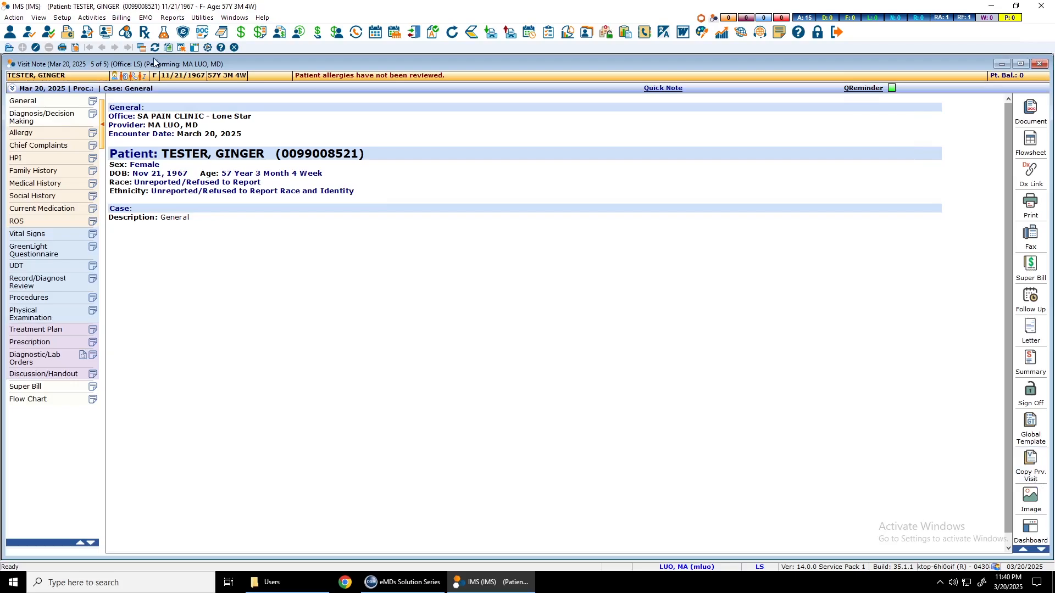
# - Copy the 01/14/25 visit note into the current visit with every section except Vital Signs
pyautogui.click(168, 49)
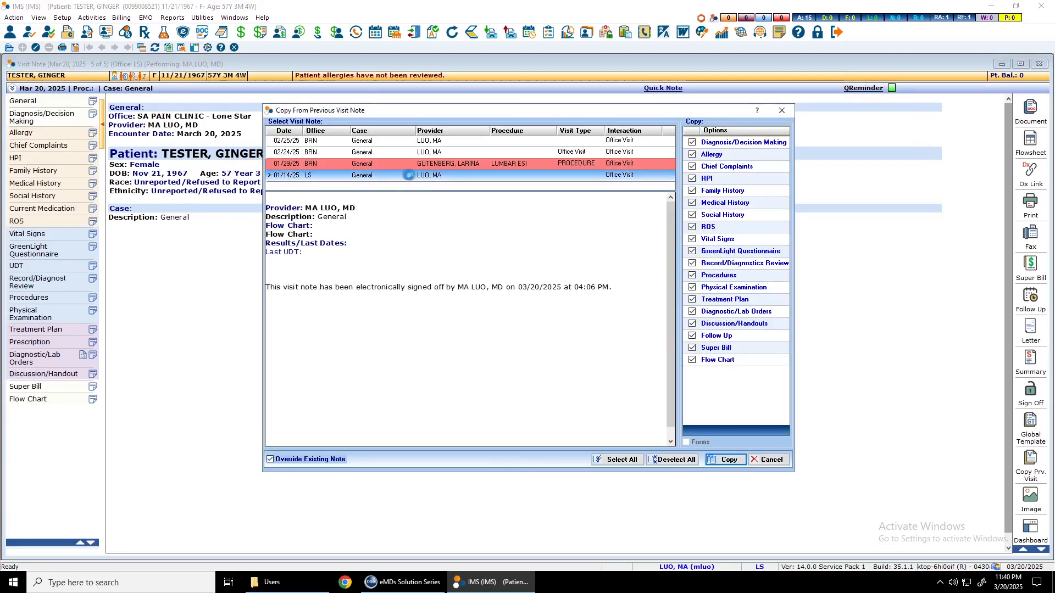
pyautogui.scroll(-3, 493, 349)
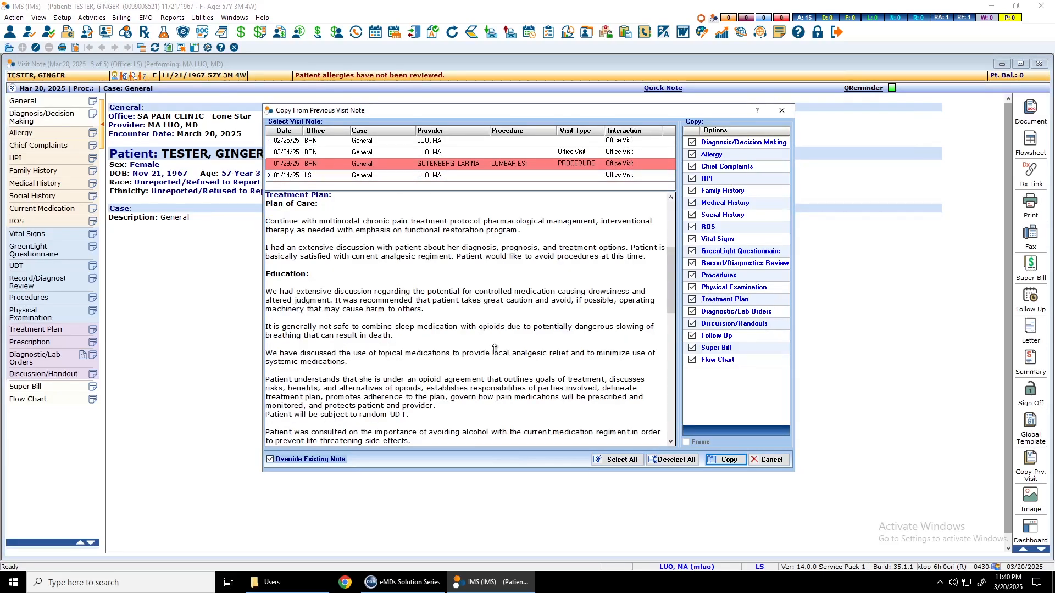
pyautogui.scroll(3, 492, 349)
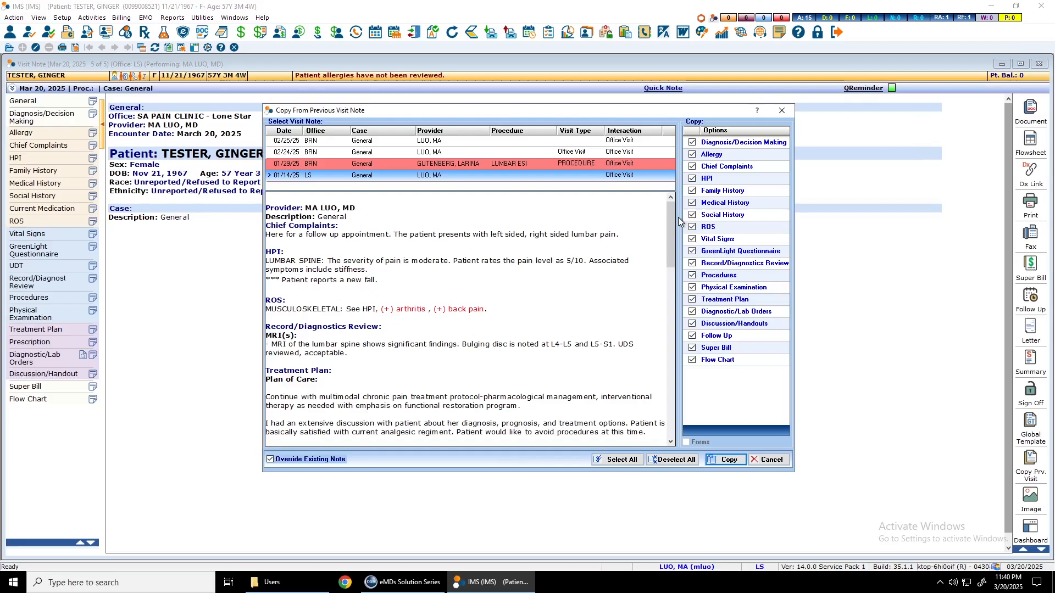
pyautogui.click(692, 239)
pyautogui.click(692, 263)
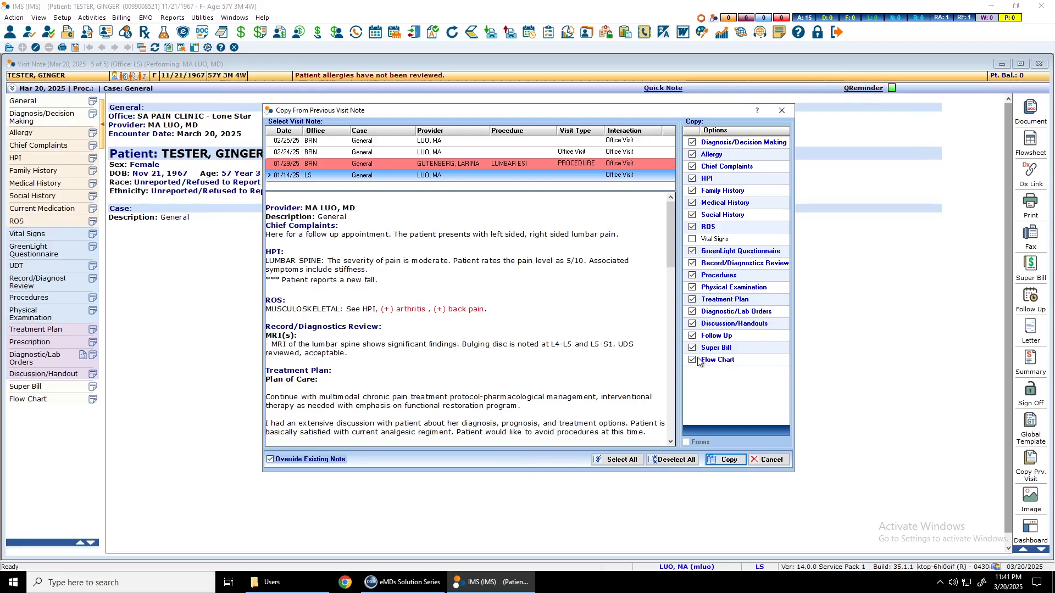
pyautogui.click(721, 465)
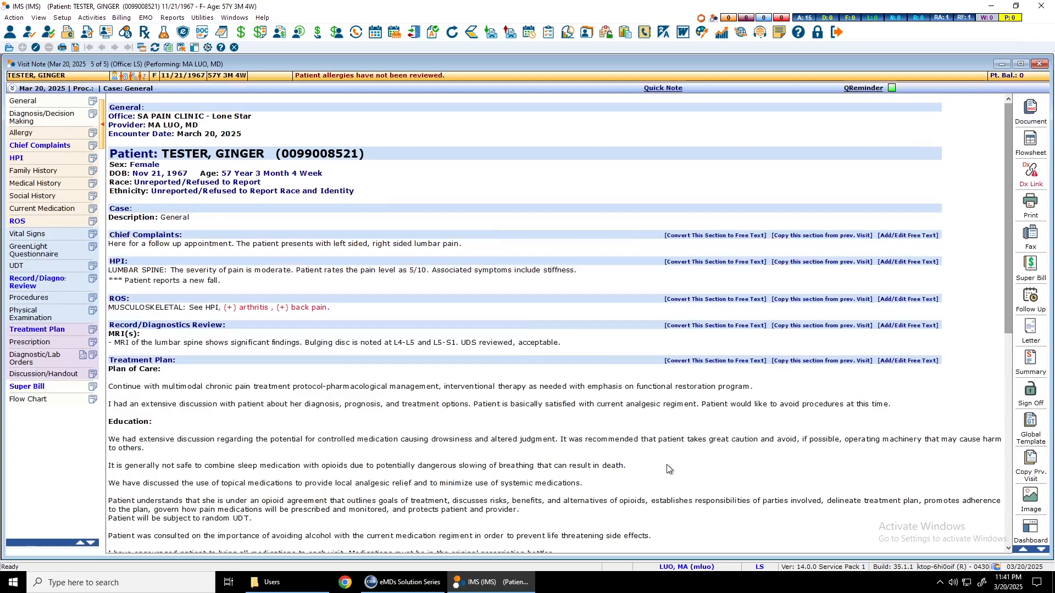
# - Record and save vital signs for the visit with blood pressure 120/80 and pain scale 8
pyautogui.click(94, 236)
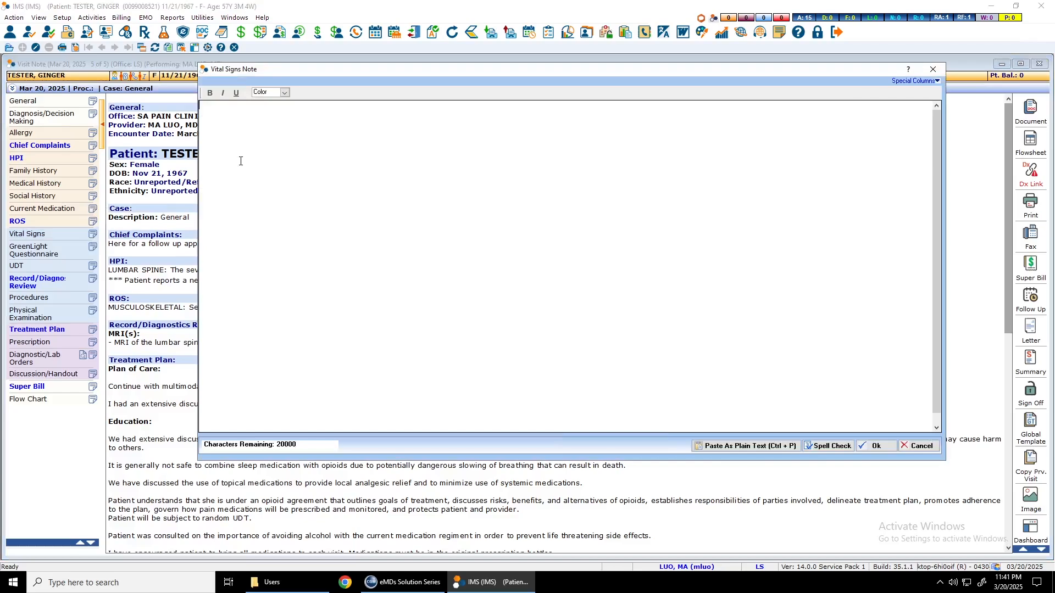
pyautogui.press('Escape')
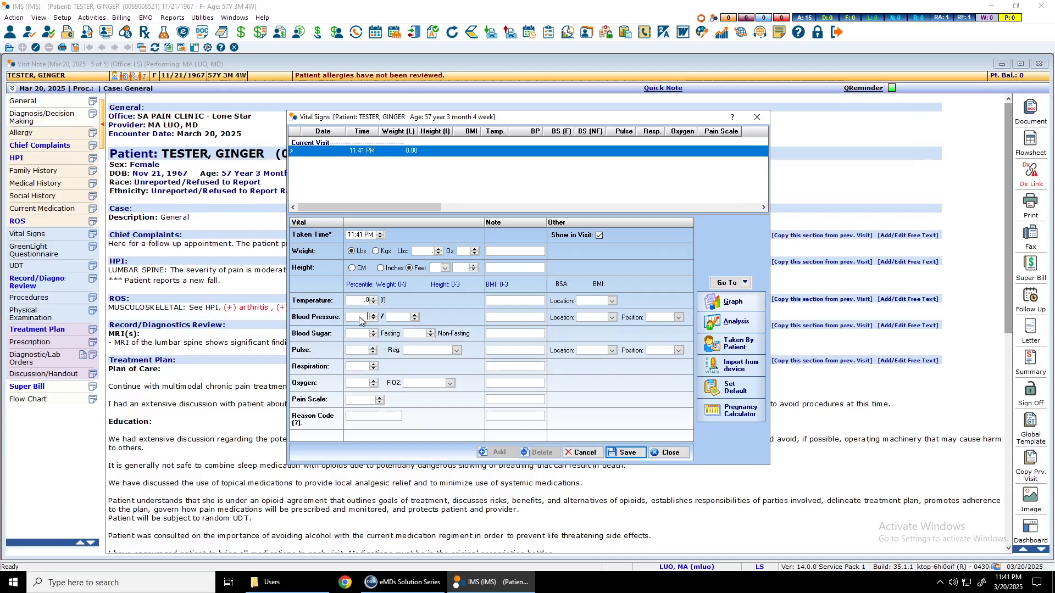
pyautogui.write('120')
pyautogui.press('Tab')
pyautogui.write('80')
pyautogui.click(362, 401)
pyautogui.write('8')
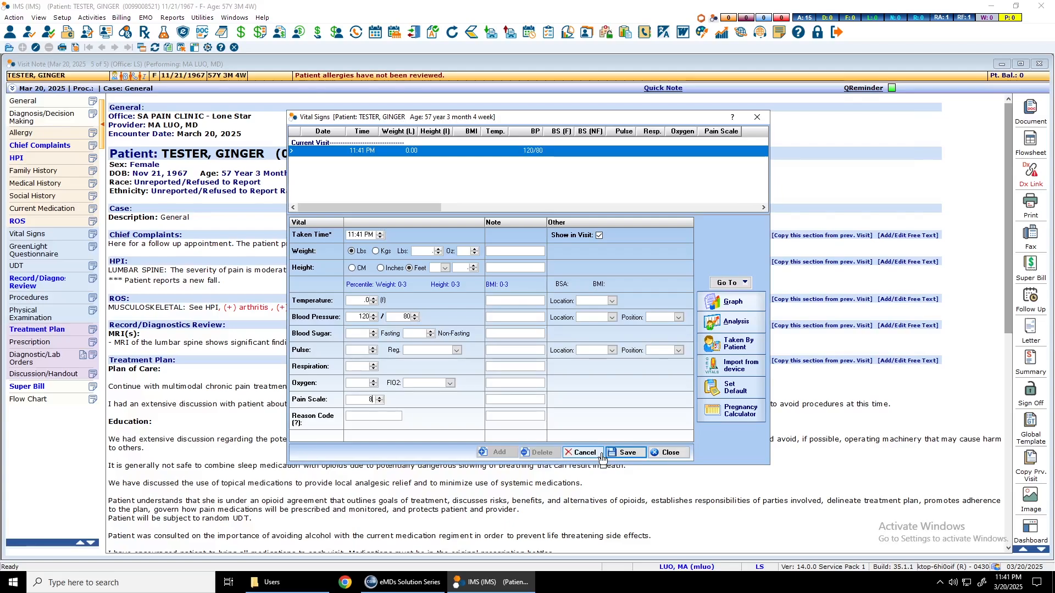
pyautogui.click(624, 453)
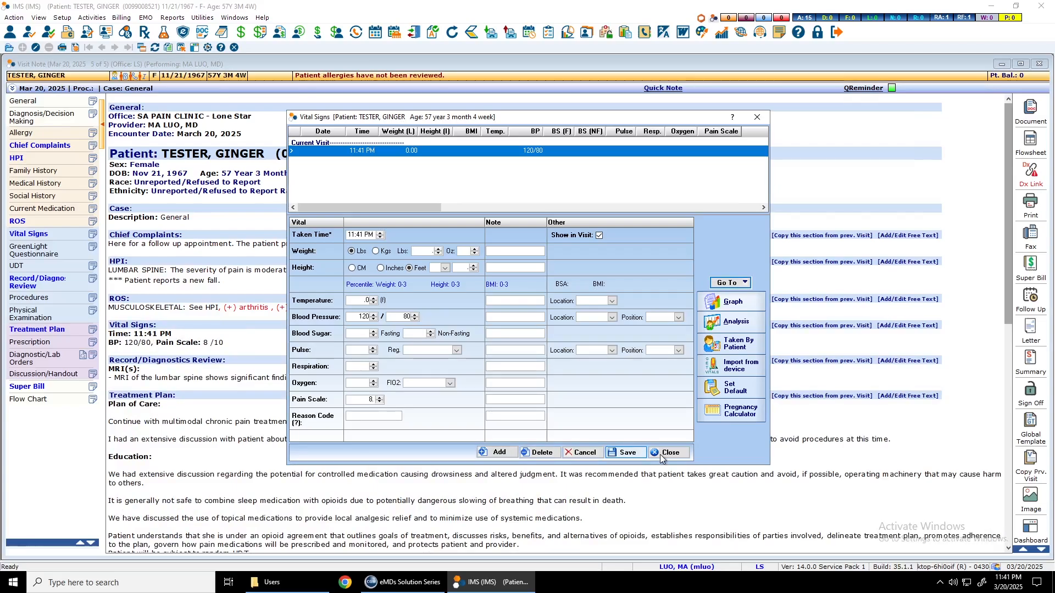
pyautogui.click(665, 453)
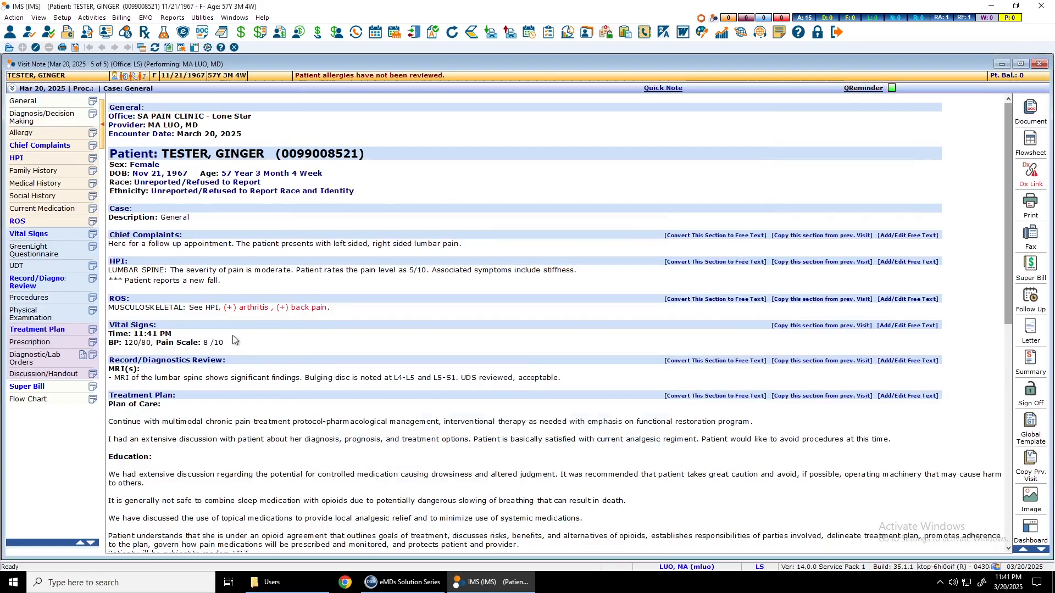
# - Look at the HPI free-text note on the reported fall without editing it
pyautogui.click(163, 284)
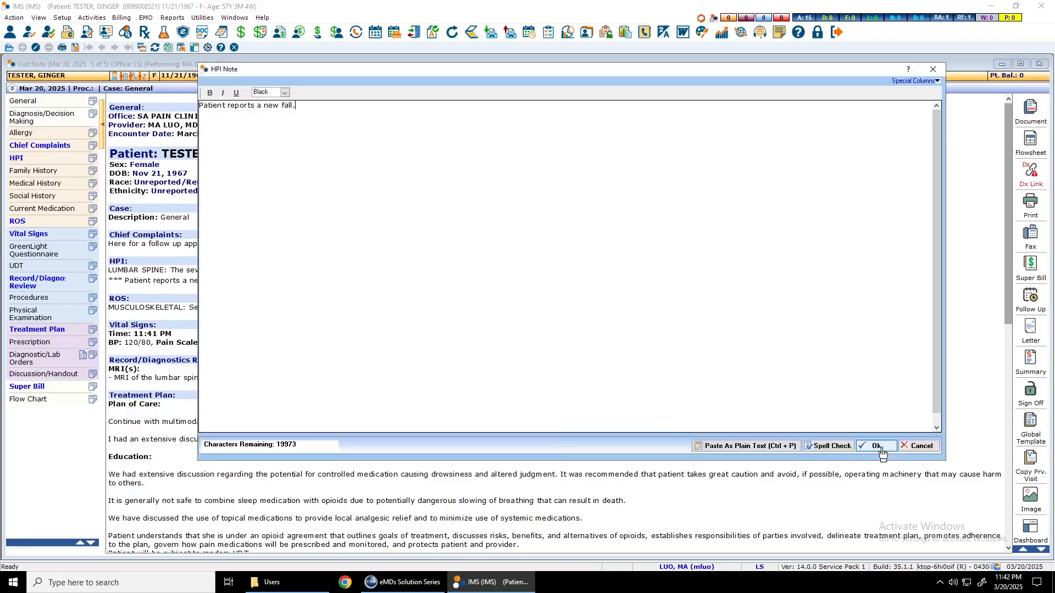
pyautogui.click(877, 448)
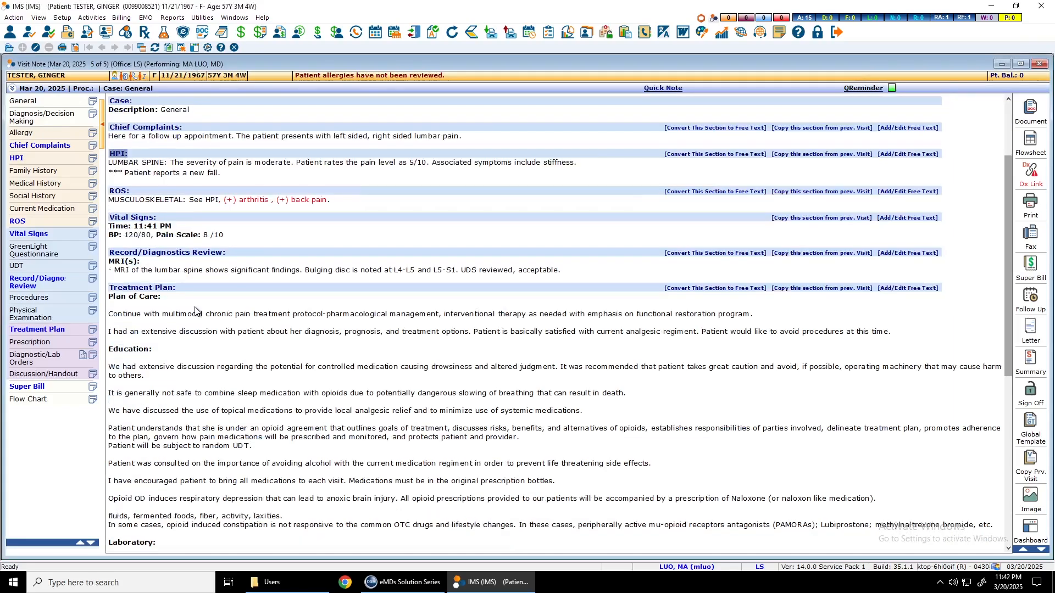
pyautogui.scroll(2, 132, 275)
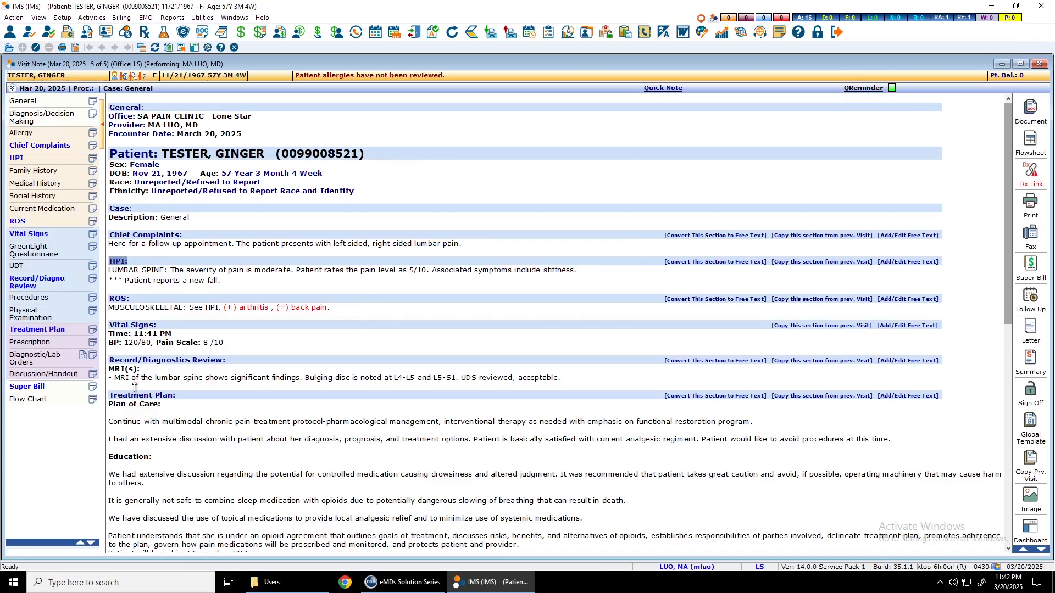
# - Add Midline to the lumbar symptoms of the follow-up visit type in the Chief Complaints
pyautogui.click(35, 147)
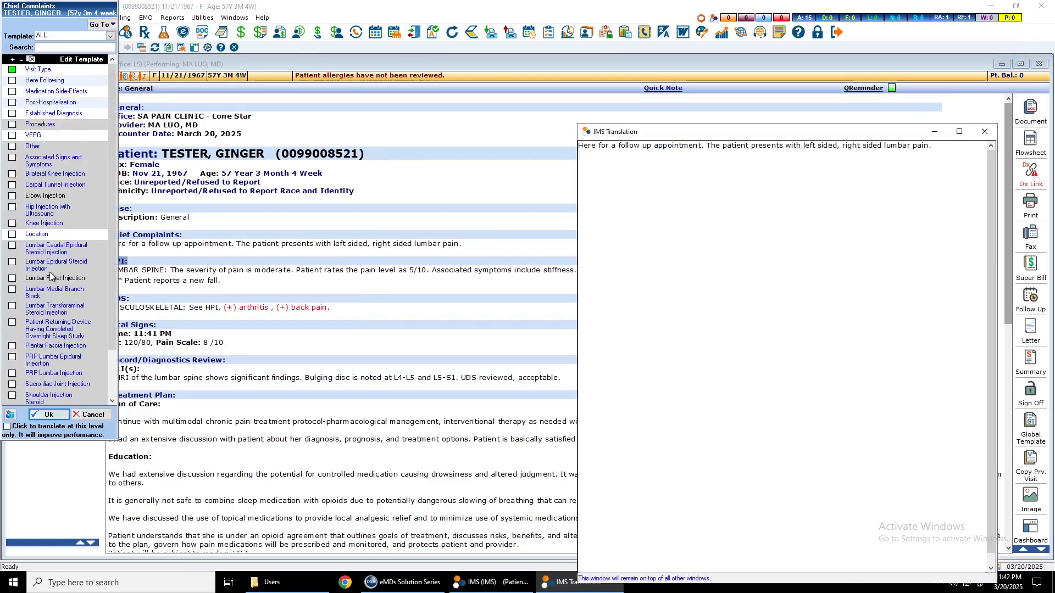
pyautogui.click(43, 71)
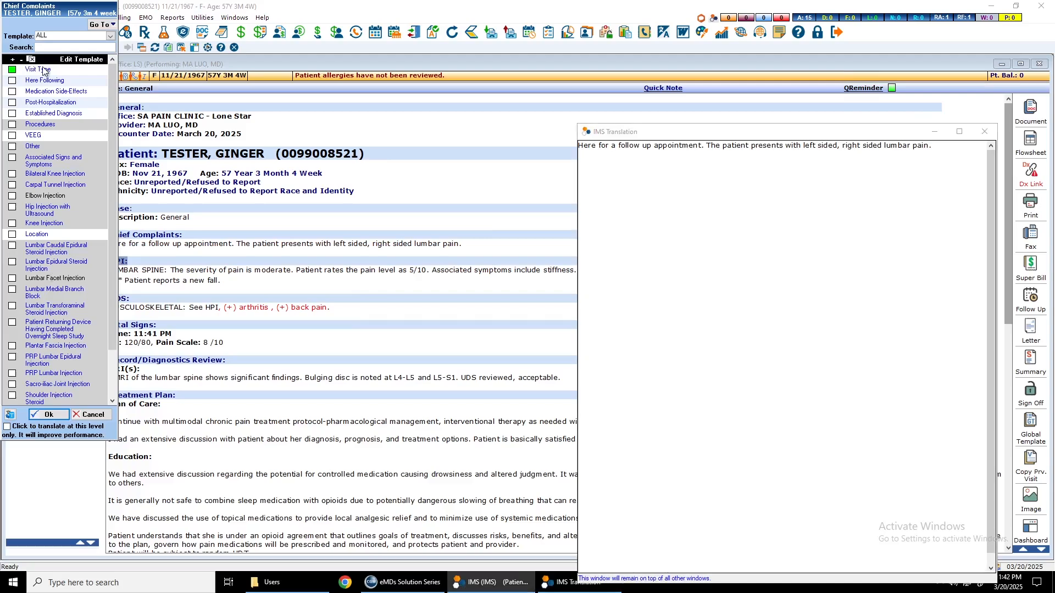
pyautogui.click(43, 70)
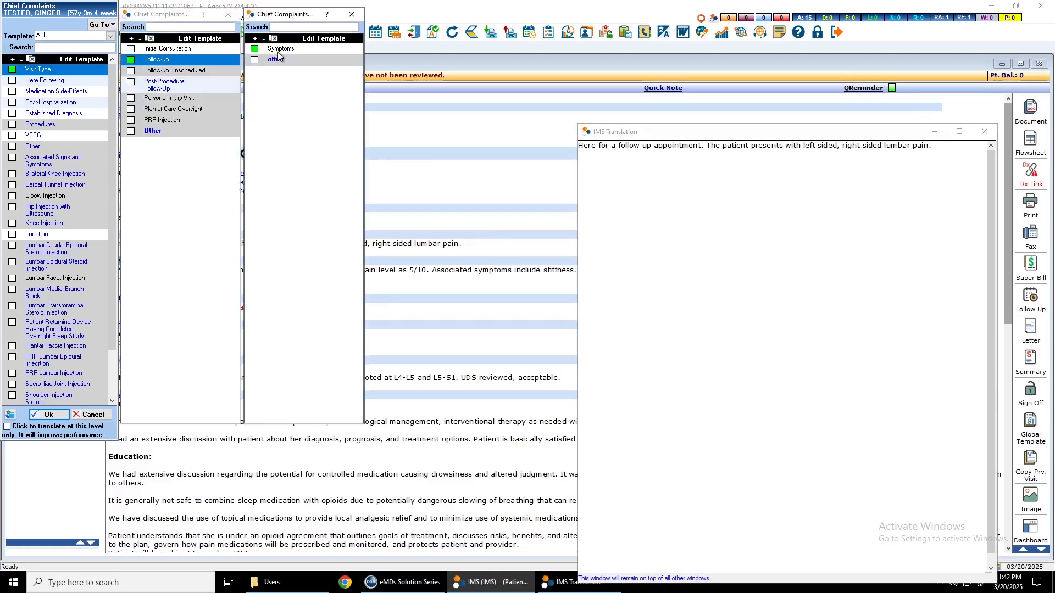
pyautogui.click(279, 52)
pyautogui.click(428, 73)
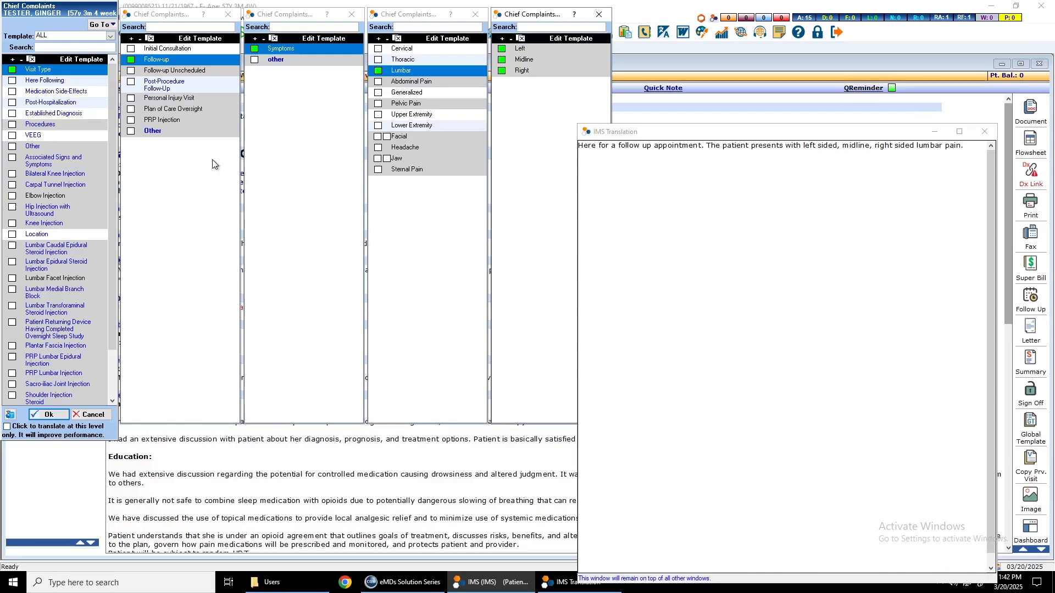
pyautogui.press('Return')
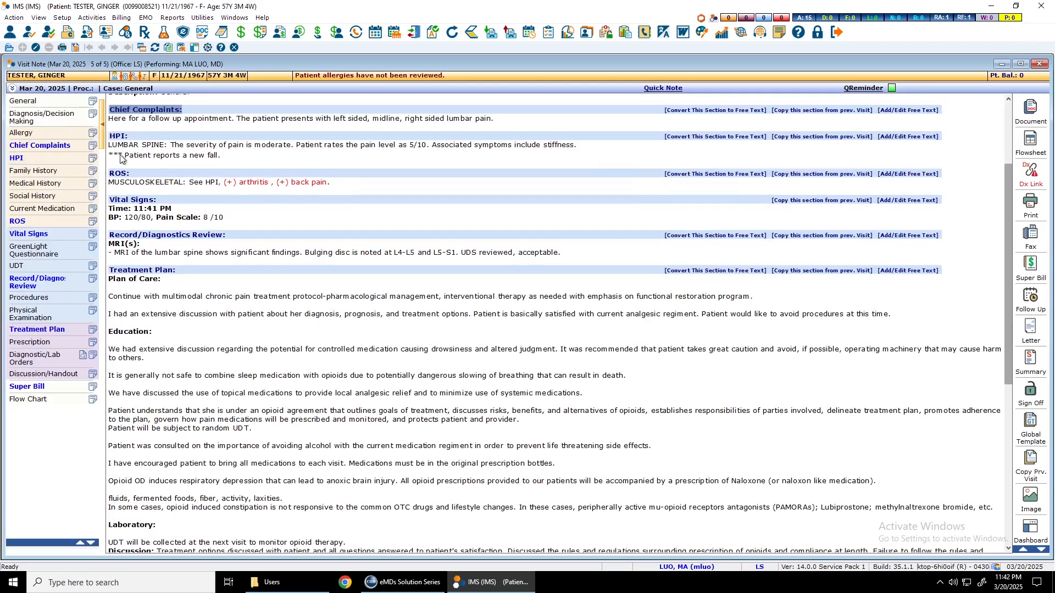
# - Append "this is not new anymore" to the HPI free-text note about the fall
pyautogui.click(95, 160)
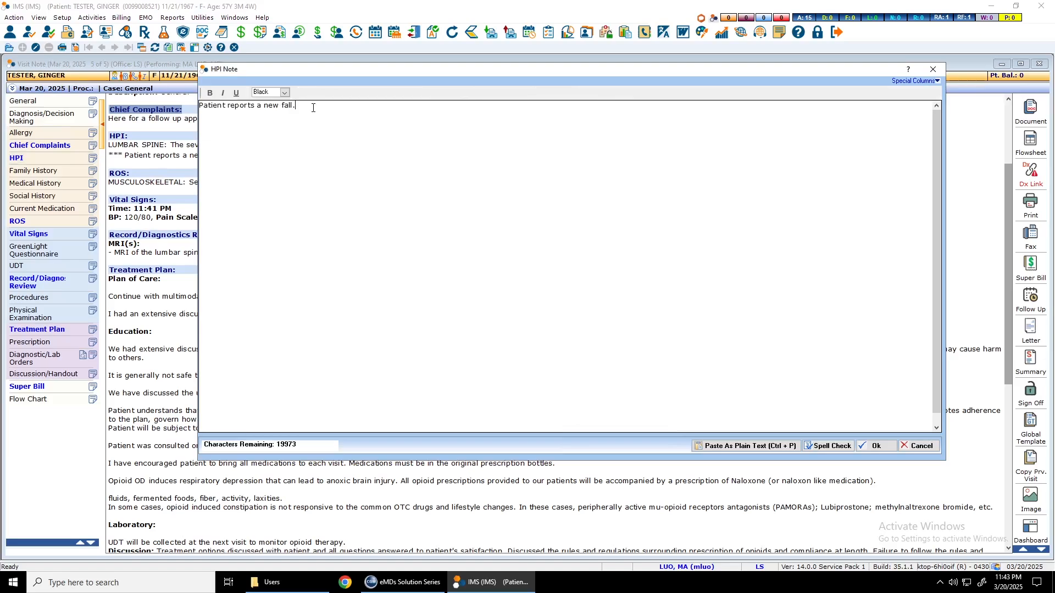
pyautogui.write('this is not new anymore')
pyautogui.click(891, 446)
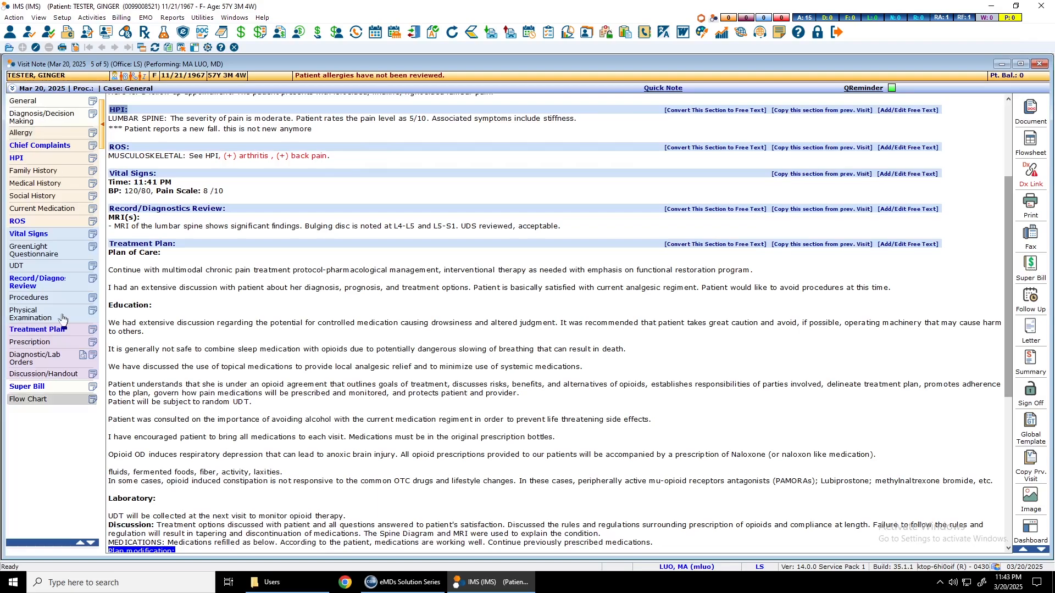
# - Change the existing provider's type to Supervising in the visit note's General details
pyautogui.click(70, 104)
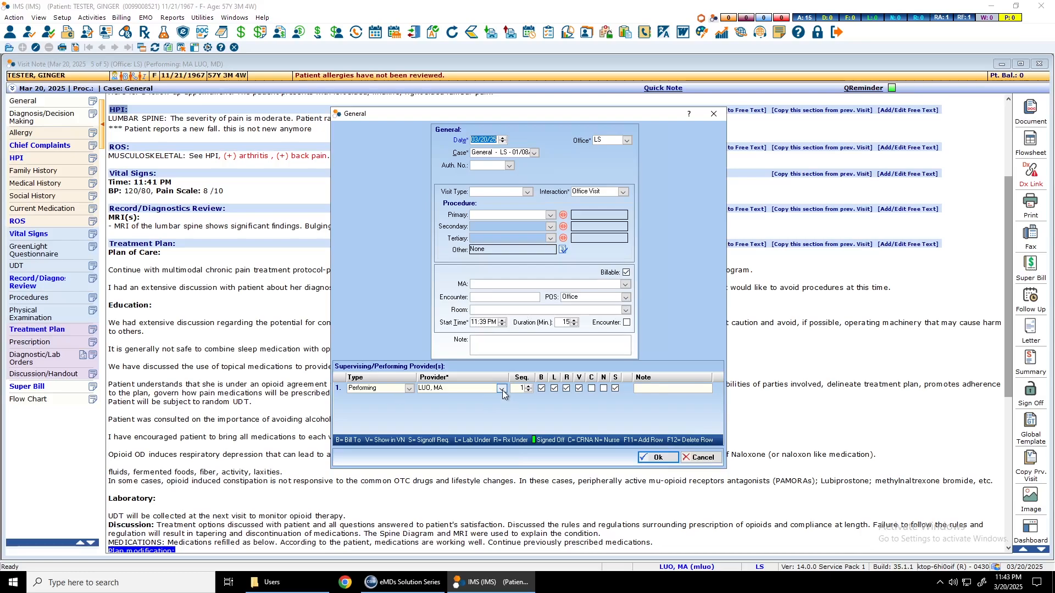
pyautogui.click(410, 389)
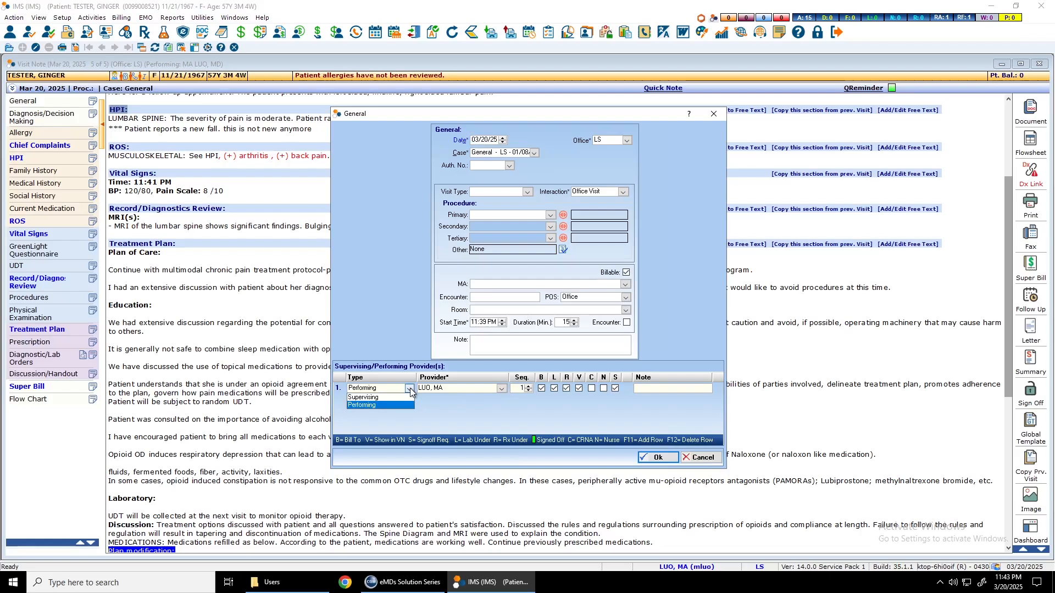
pyautogui.click(404, 397)
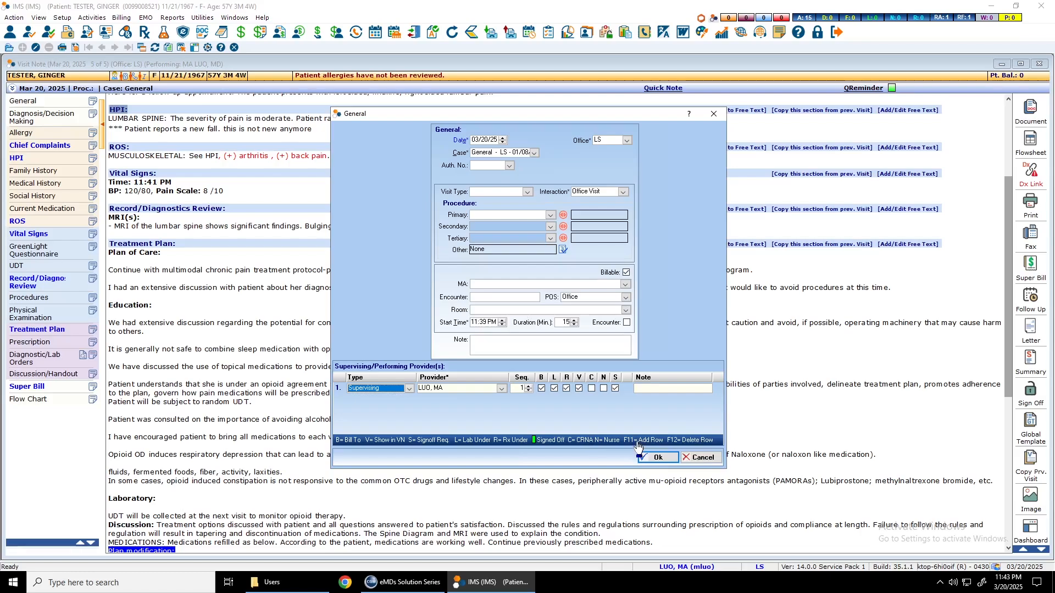
# - Add a second provider row of type Performing, assign the second provider on the list, and save the General details
pyautogui.press('F11')
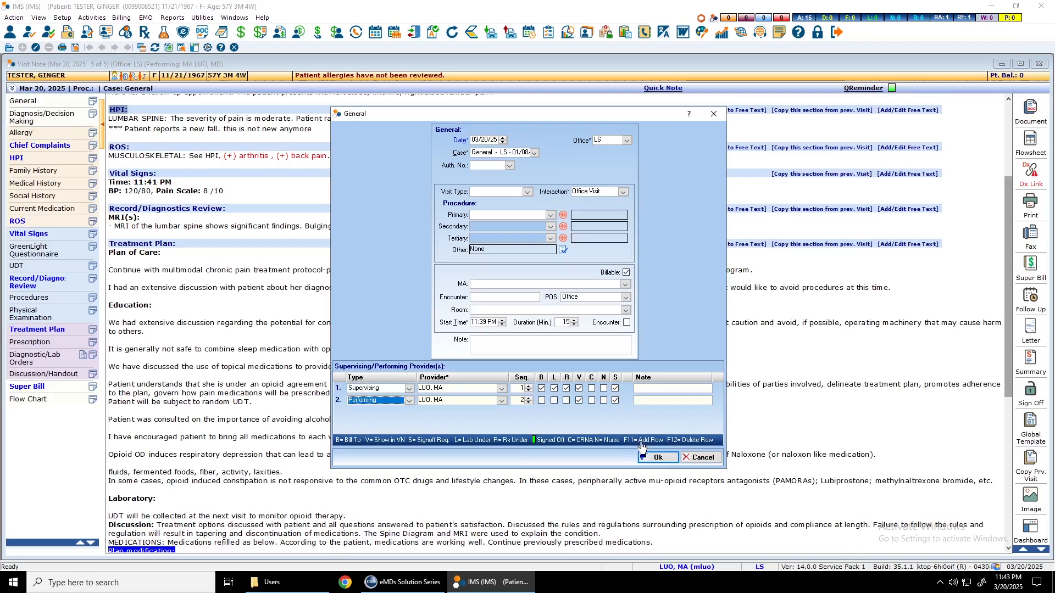
pyautogui.click(408, 401)
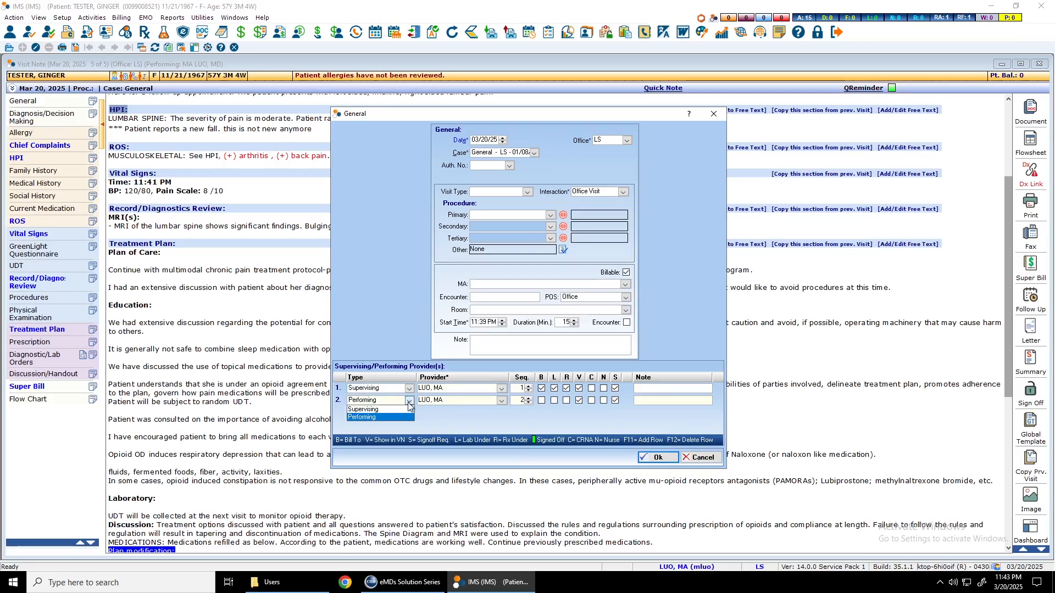
pyautogui.click(497, 401)
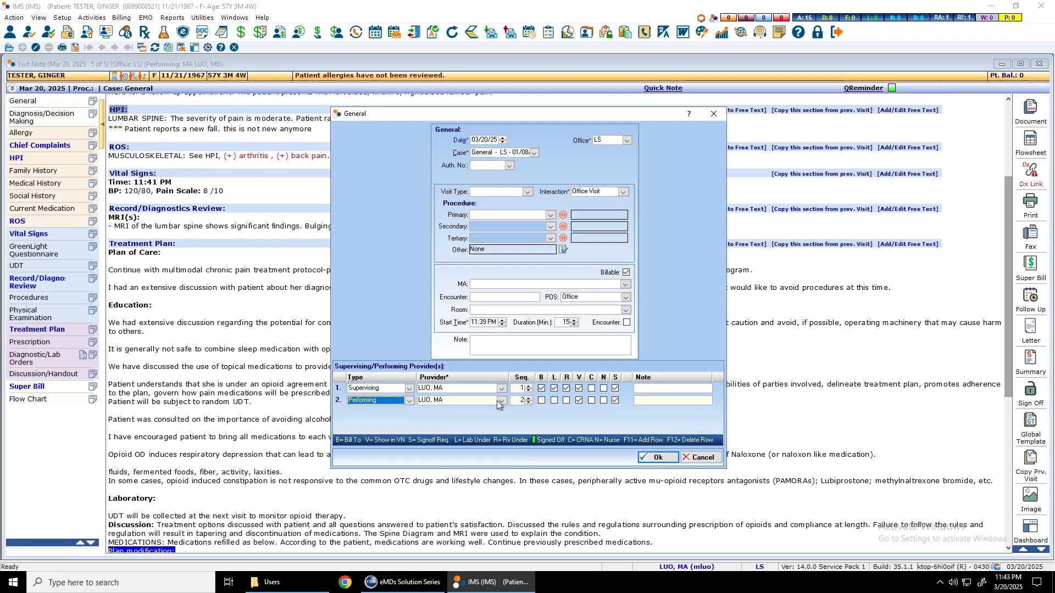
pyautogui.click(497, 401)
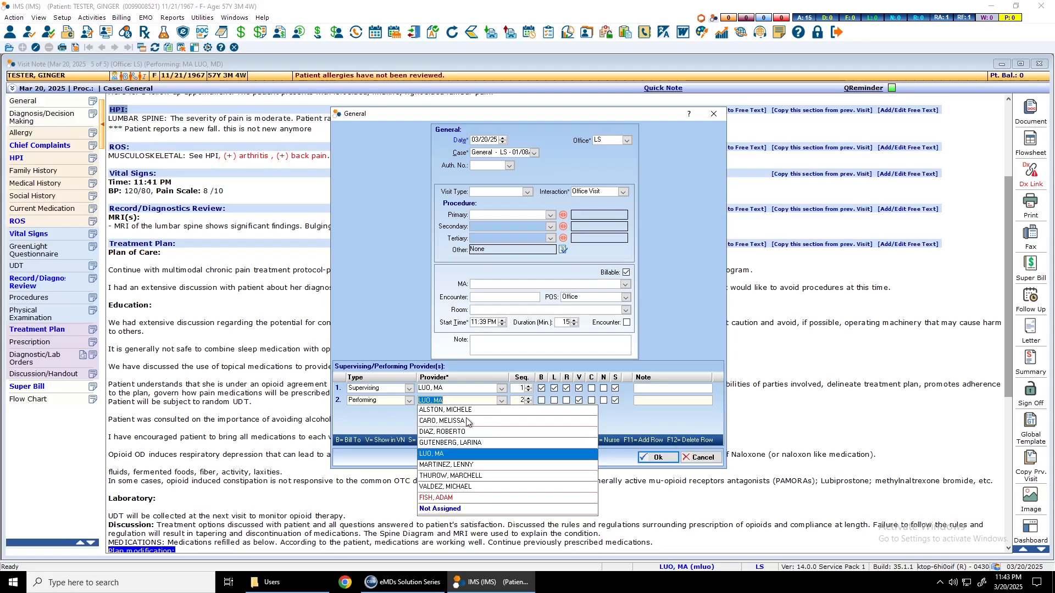
pyautogui.click(465, 421)
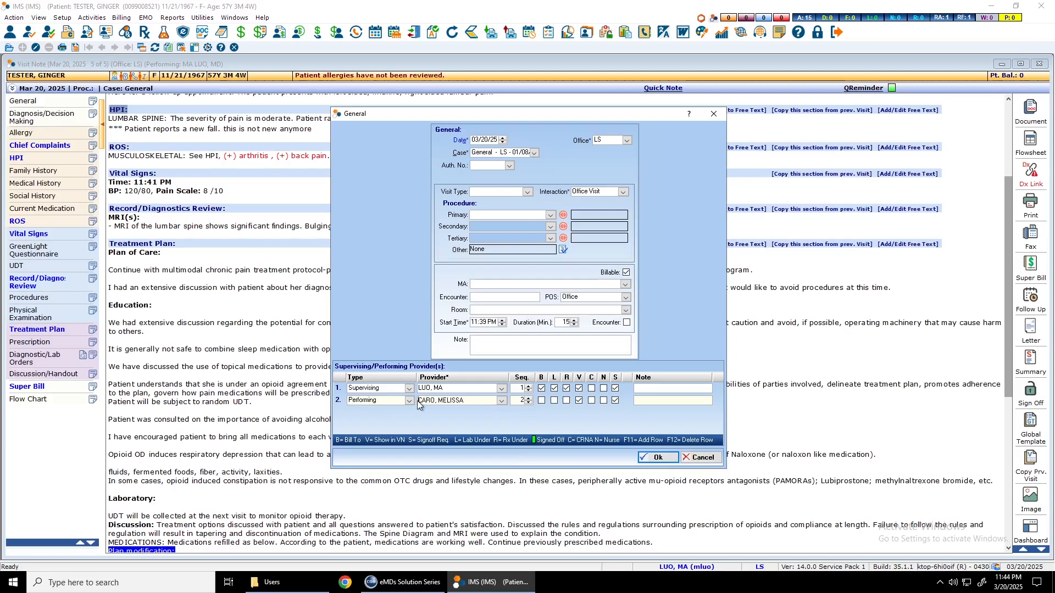
pyautogui.click(654, 458)
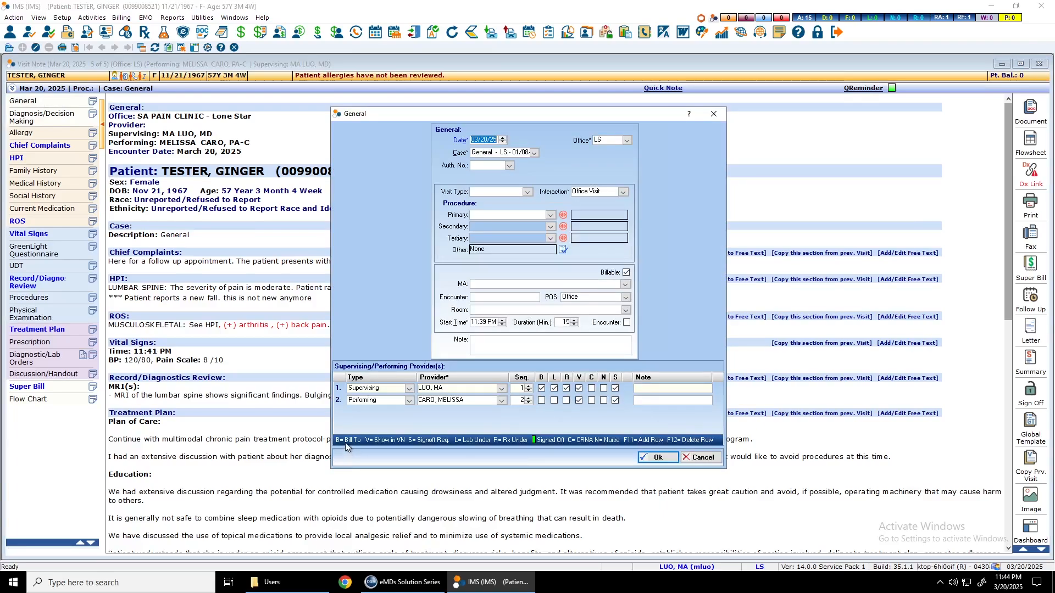
# - Check the supervising provider's Bill To flag and the performing provider's Signoff Required flag, and accept the General details
pyautogui.click(542, 389)
pyautogui.click(615, 400)
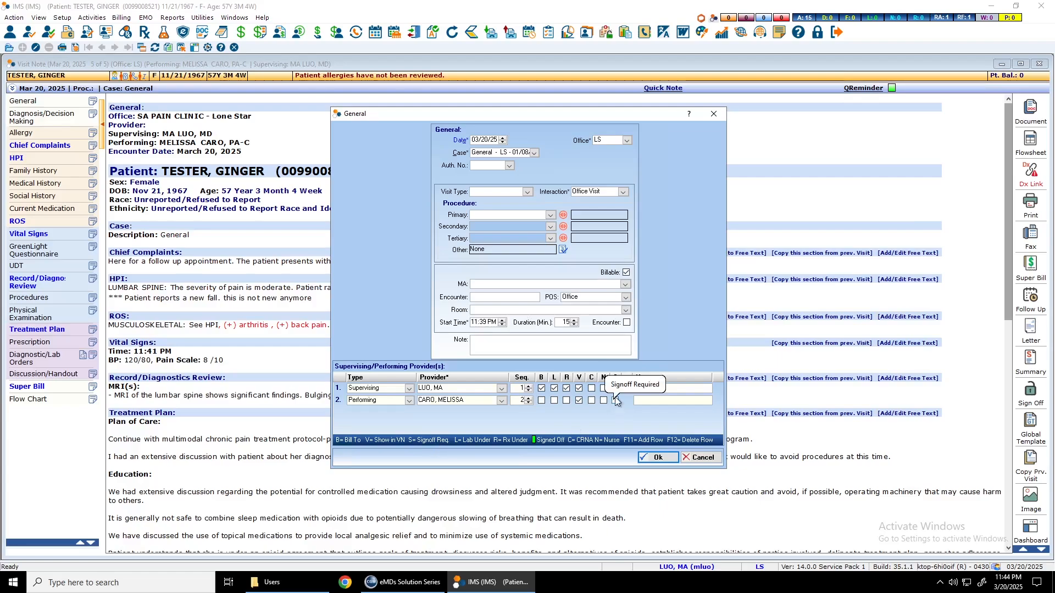
pyautogui.click(615, 400)
pyautogui.click(656, 459)
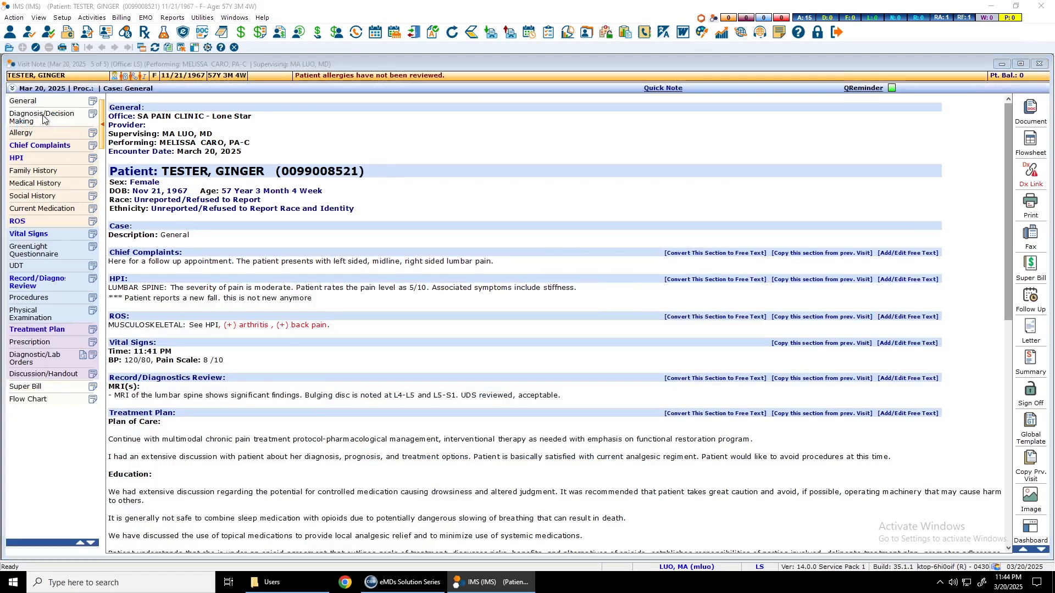
# - Add diagnoses M54.51, M54.16 and M47.817 from the Lumbar/Sacral template to the patient's diagnosis list
pyautogui.click(40, 329)
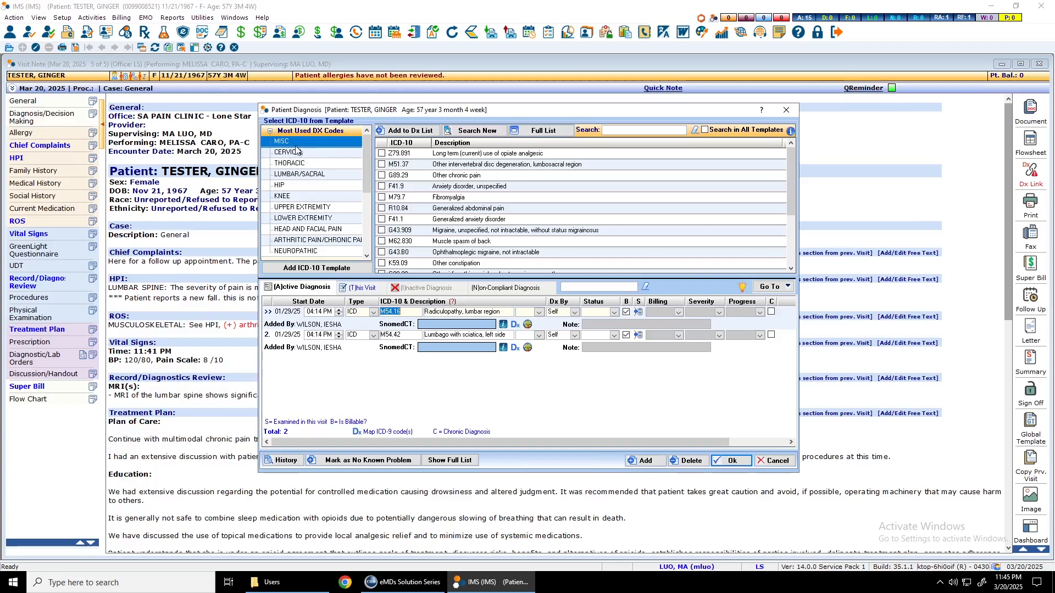
pyautogui.click(299, 174)
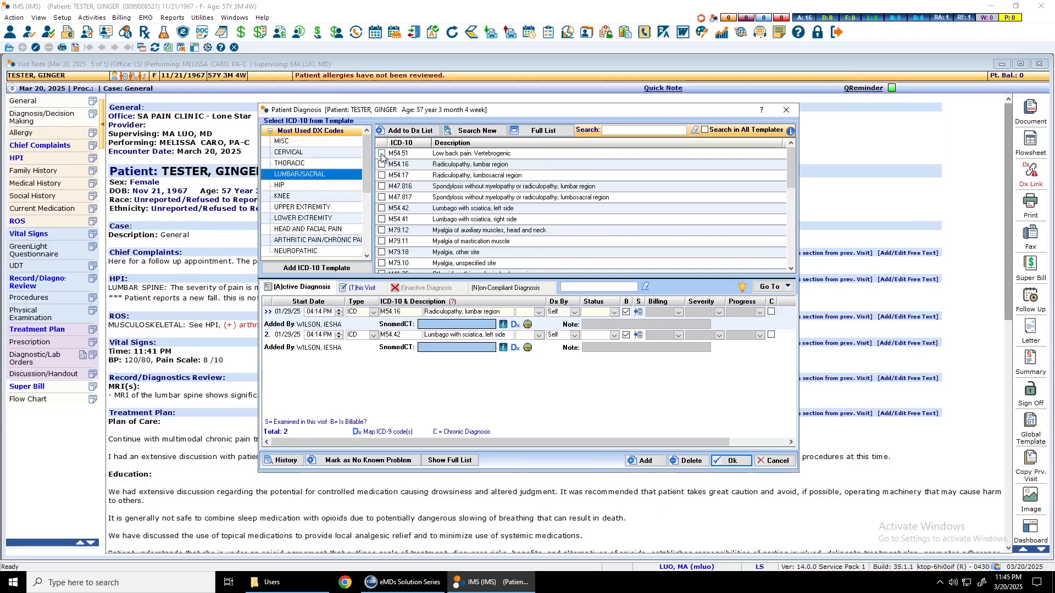
pyautogui.click(382, 153)
pyautogui.click(382, 164)
pyautogui.click(382, 197)
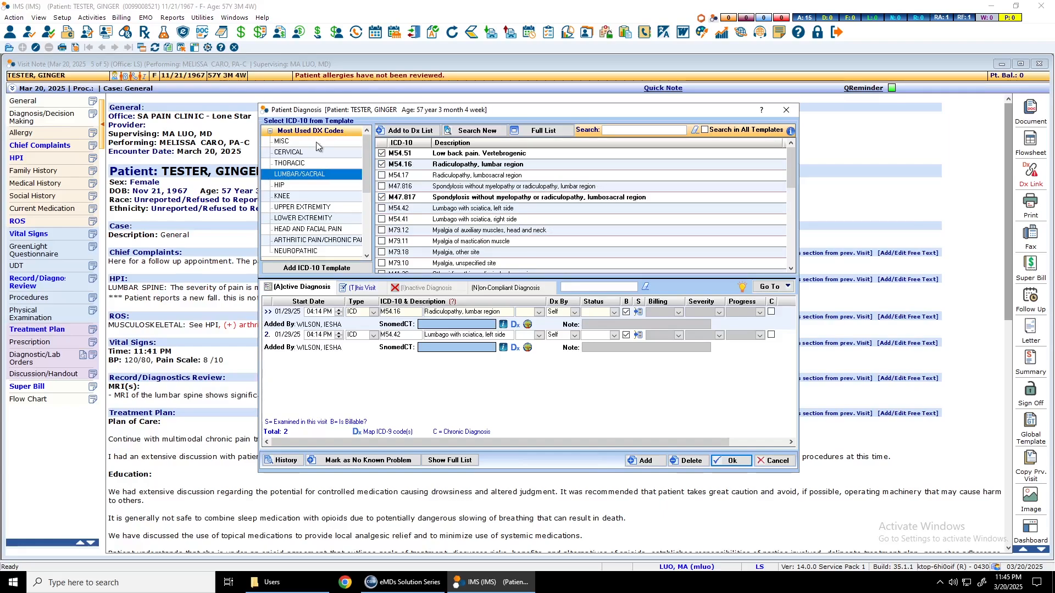
pyautogui.click(391, 134)
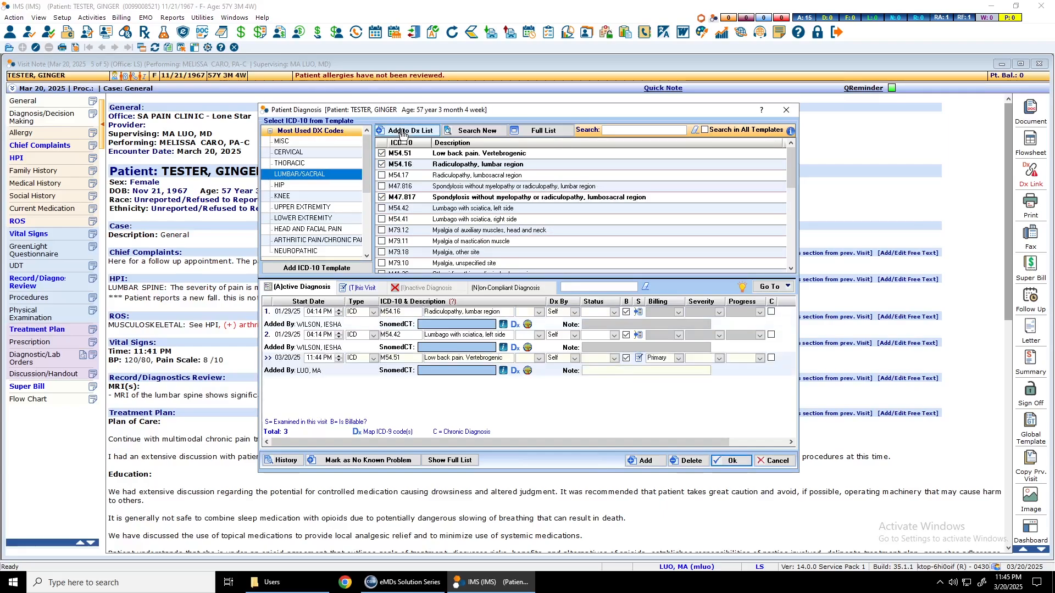
# - Add Z79.891, Long term (current) use of opiate analgesic, from the MISC template to the patient's diagnosis list
pyautogui.click(318, 142)
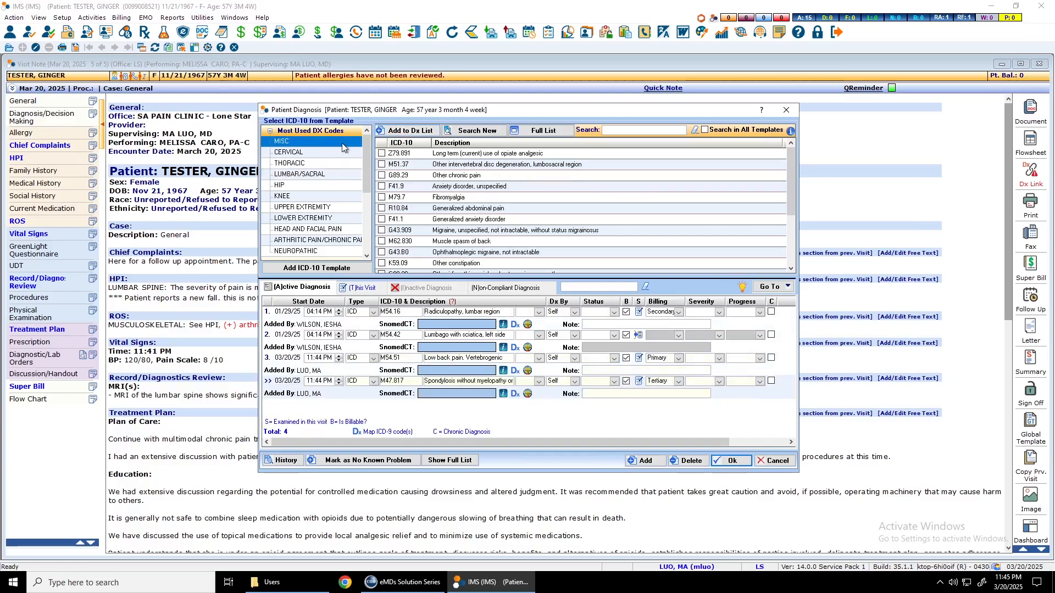
pyautogui.click(382, 153)
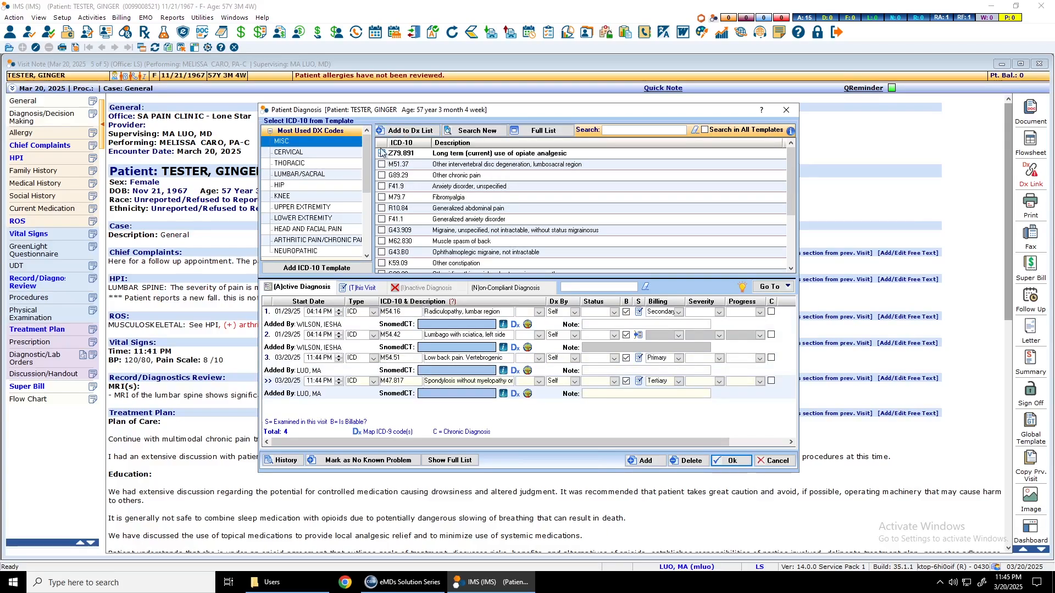
pyautogui.click(407, 130)
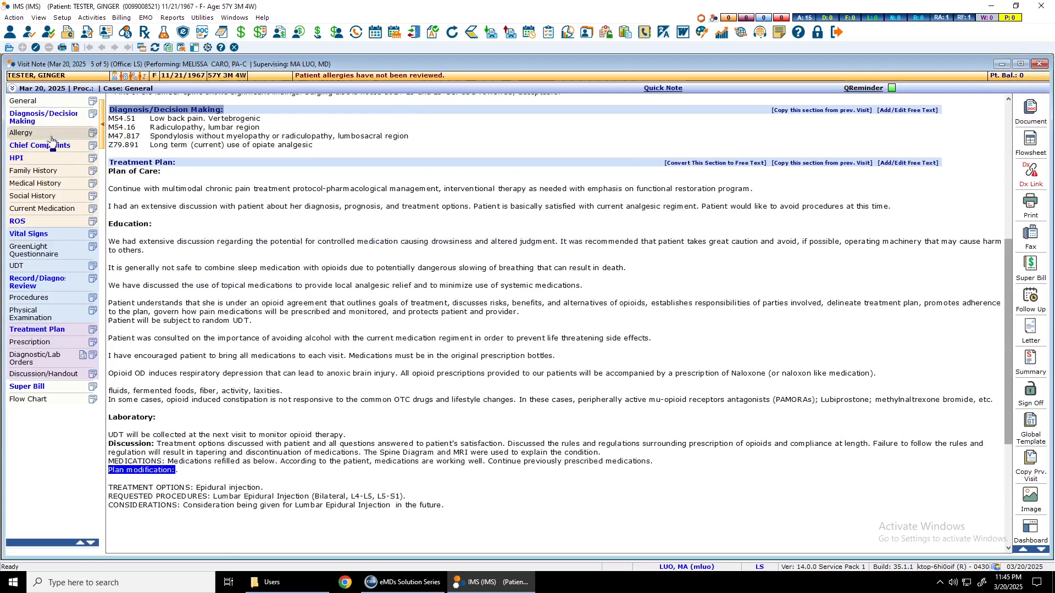
# - Record No Known Drug Allergies as a patient allergy entry and save it to the visit note
pyautogui.click(49, 134)
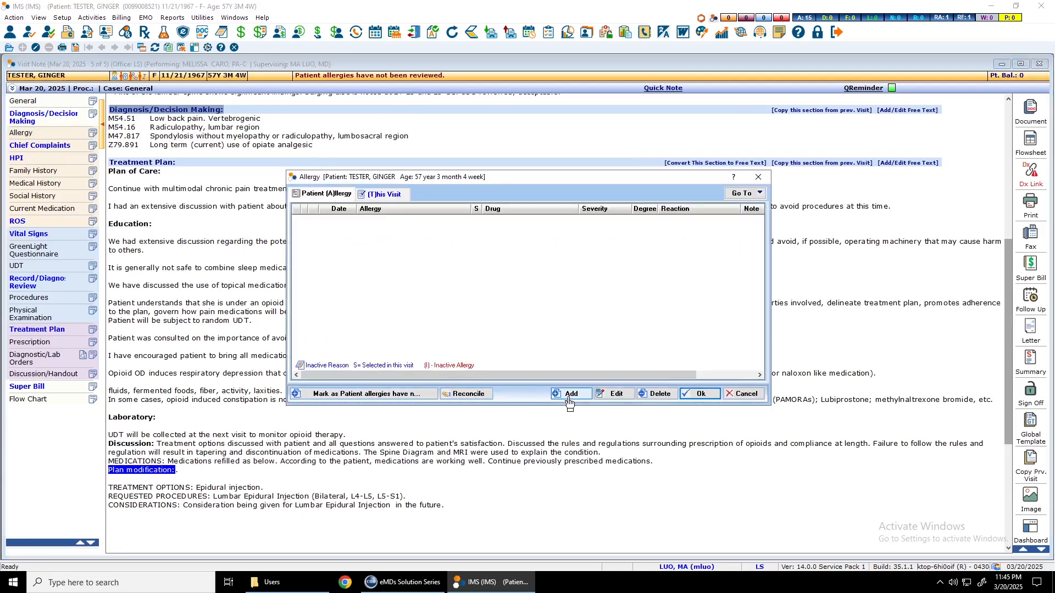
pyautogui.click(589, 391)
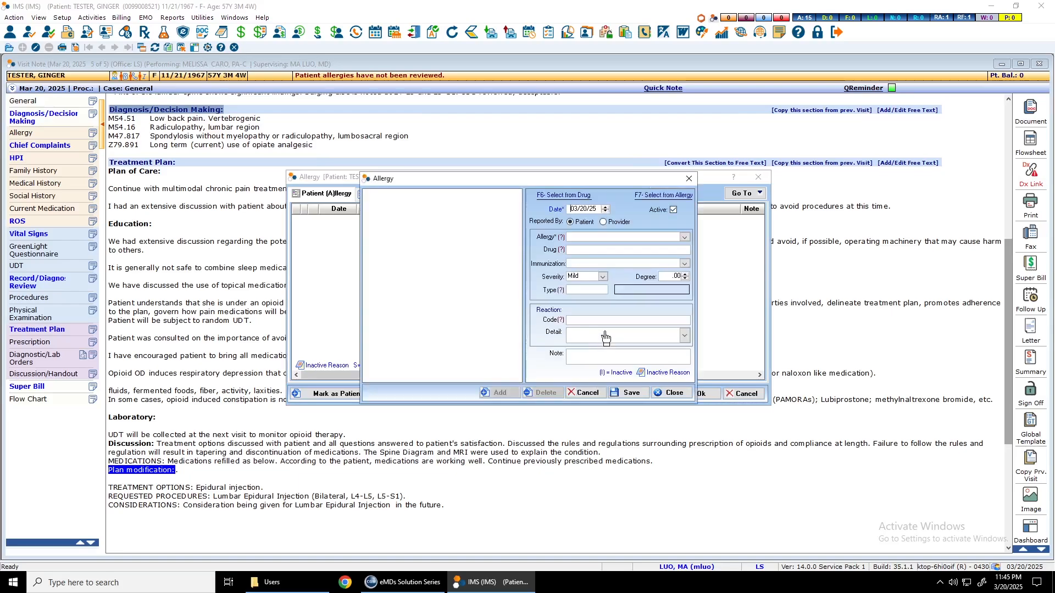
pyautogui.click(684, 237)
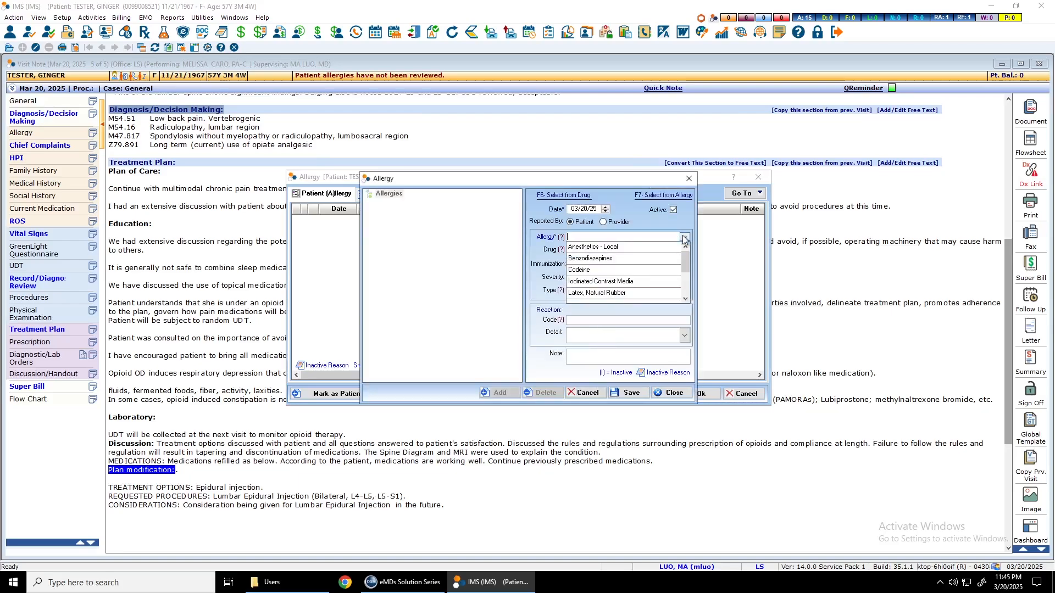
pyautogui.moveTo(684, 257); pyautogui.dragTo(683, 272)
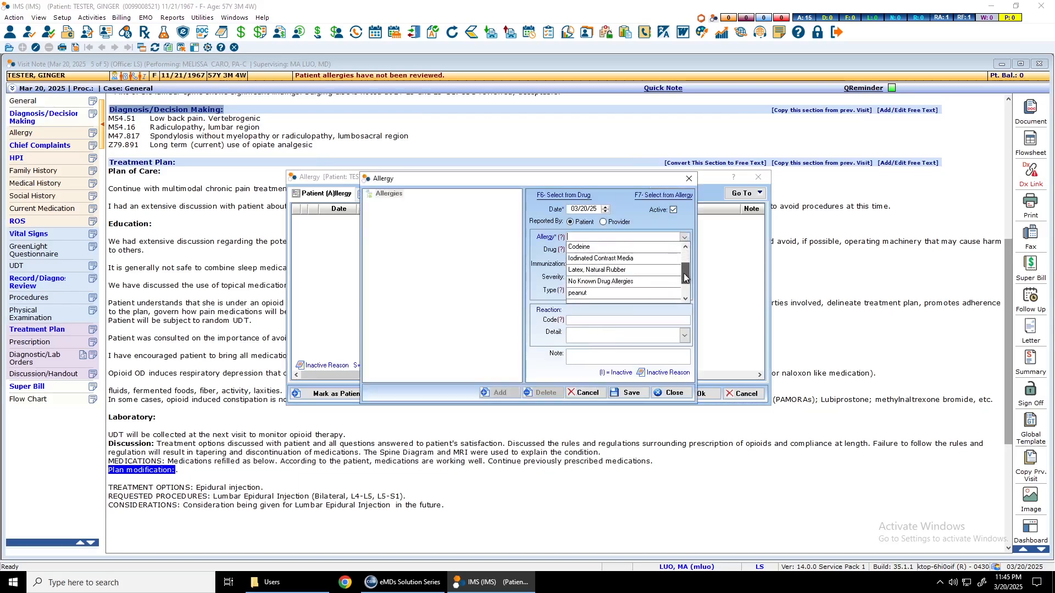
pyautogui.click(646, 283)
pyautogui.click(630, 393)
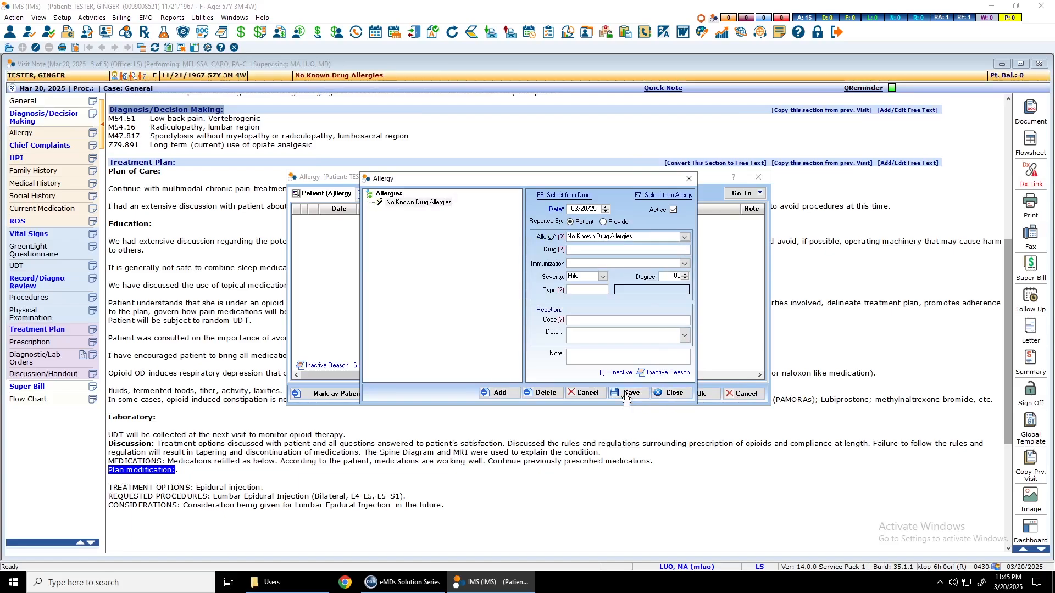
pyautogui.click(671, 394)
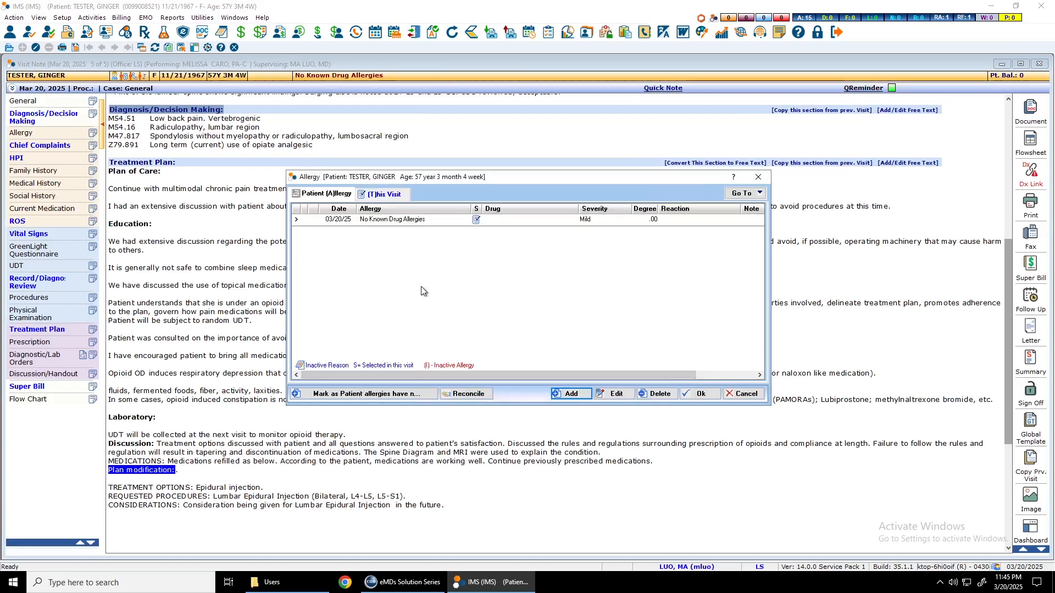
pyautogui.click(693, 393)
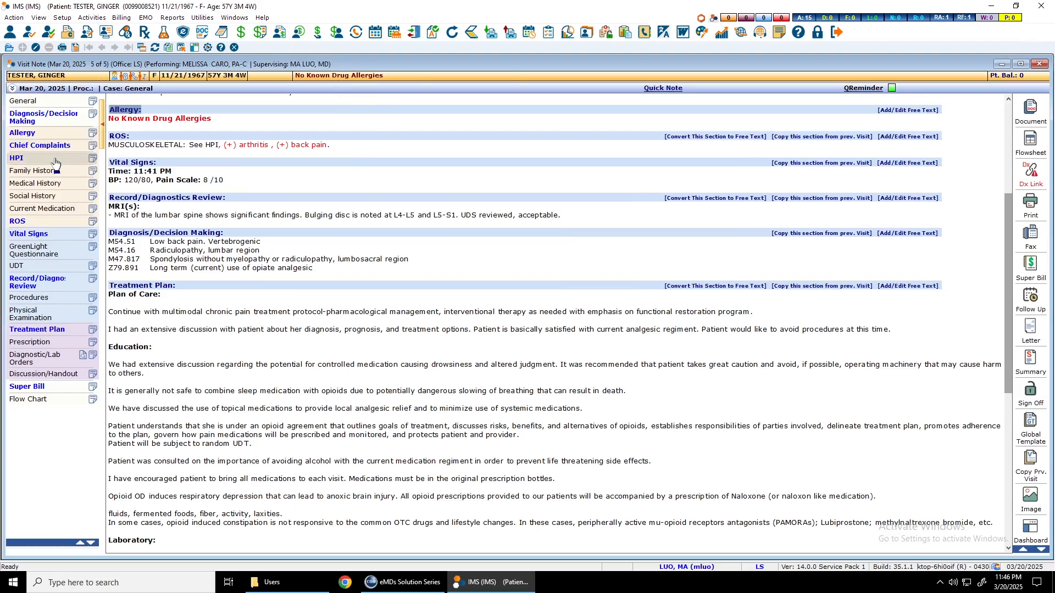
# - Replace the HPI free-text note with "Clinic note 3/20/2025" and a second line "Patient is still hurting", and save it
pyautogui.click(93, 159)
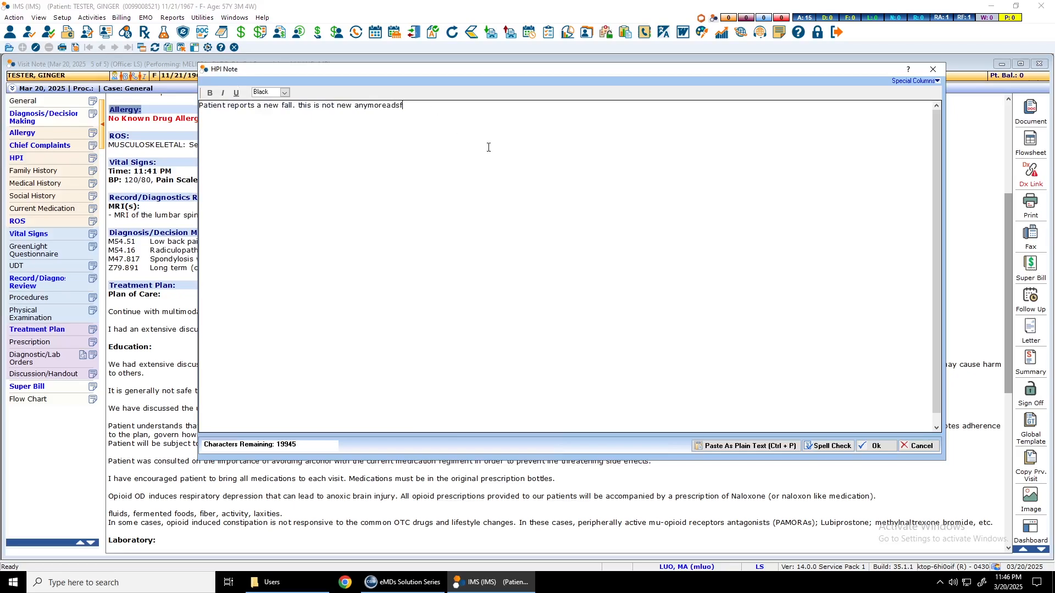
pyautogui.hotkey('ctrl', 'a')
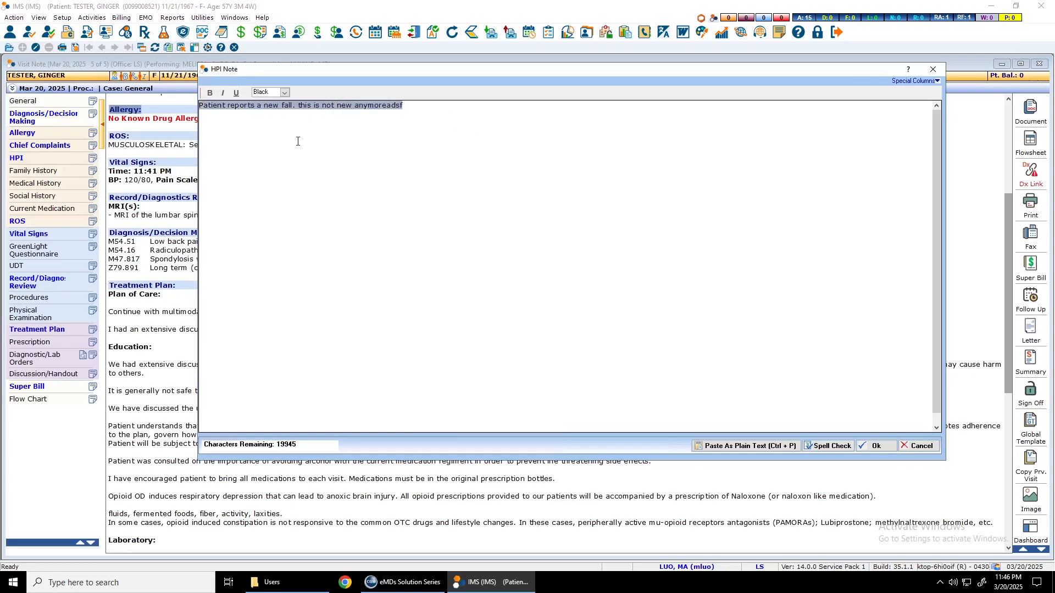
pyautogui.write('Clinic ')
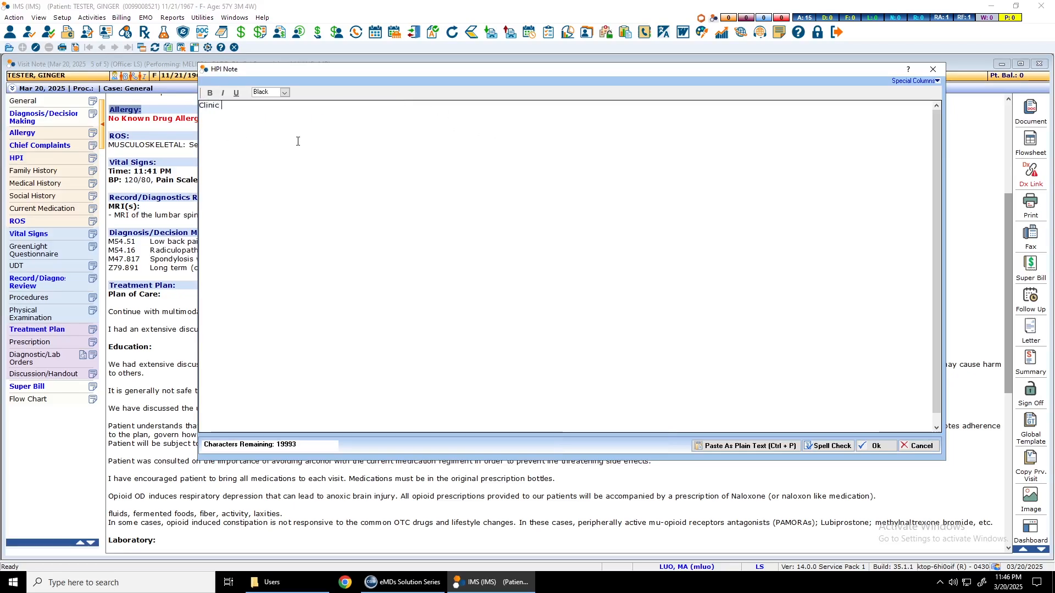
pyautogui.write('note 3/')
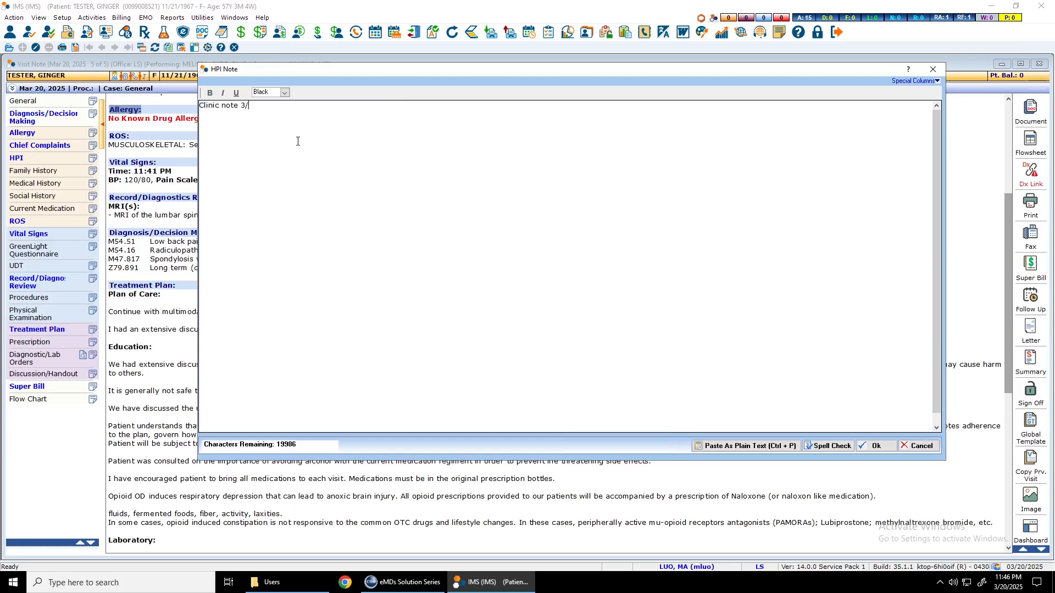
pyautogui.write('20/202')
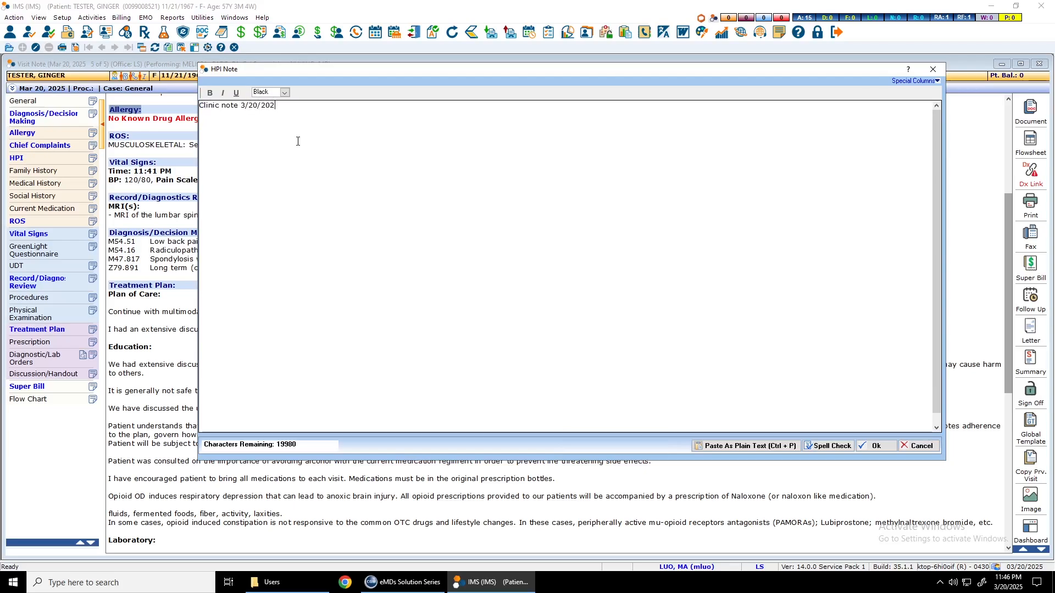
pyautogui.write('5 Patient')
pyautogui.press('BackSpace')
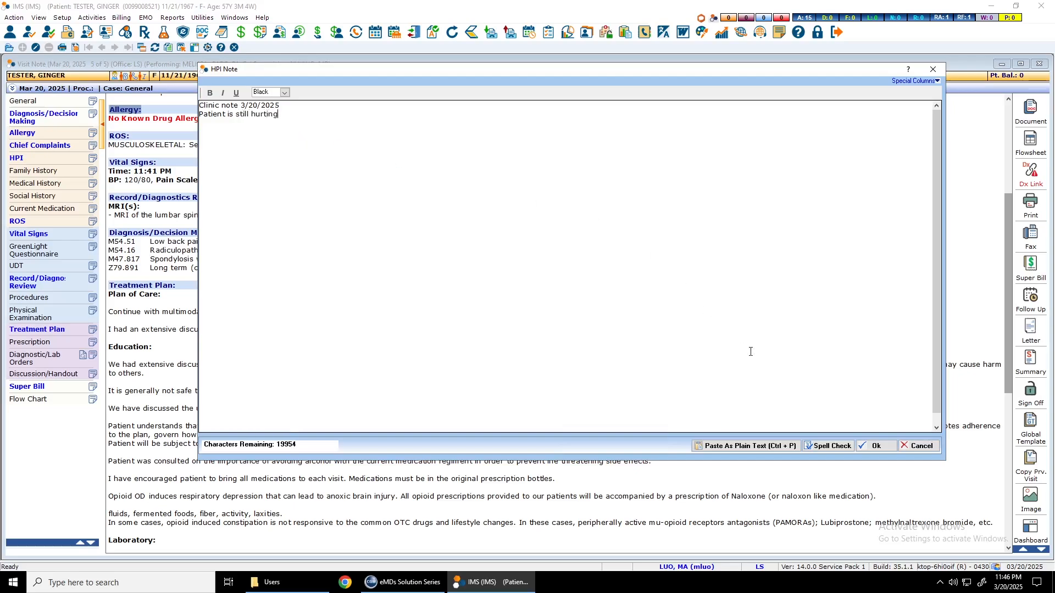
pyautogui.click(875, 446)
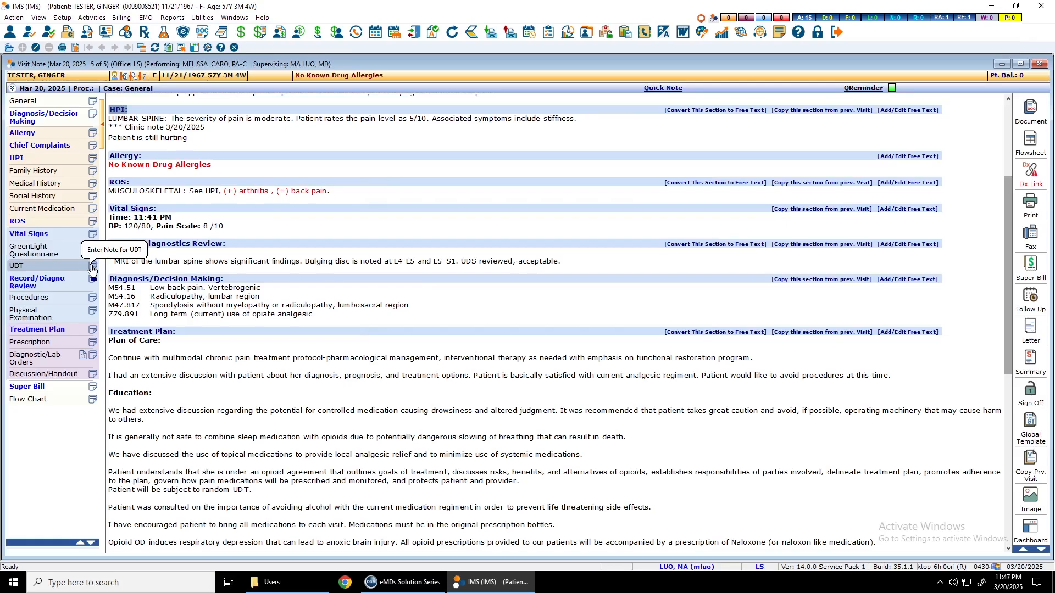
# - Enter "1/20/2025 pos for norco" as the UDS POSITIVE FOR result under UDT, copy the text, and save the test
pyautogui.click(71, 266)
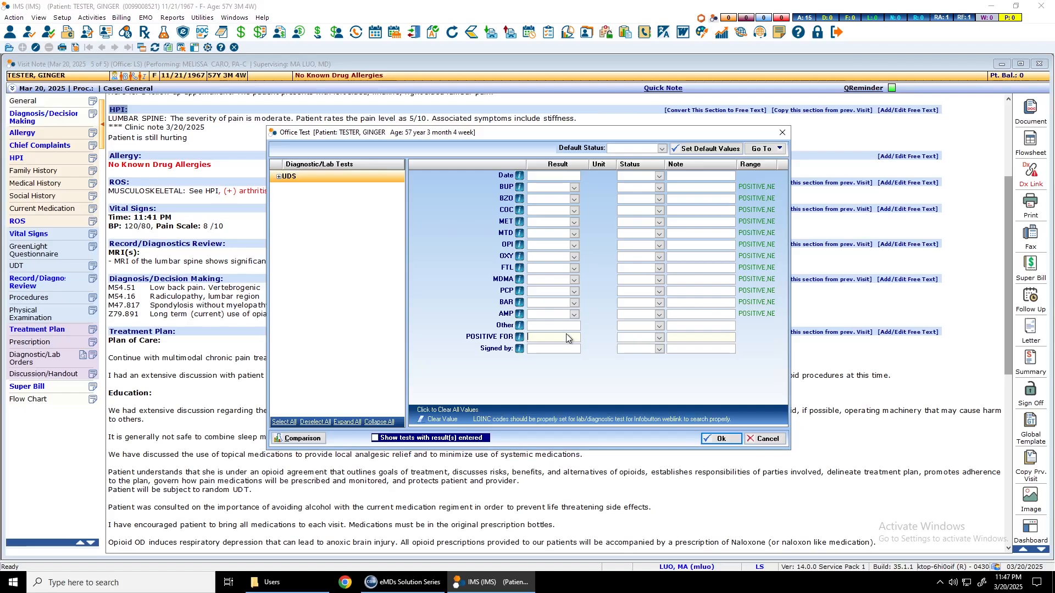
pyautogui.write('1/20/2025')
pyautogui.write(' pos for norco')
pyautogui.hotkey('ctrl', 'a')
pyautogui.hotkey('ctrl', 'c')
pyautogui.click(720, 438)
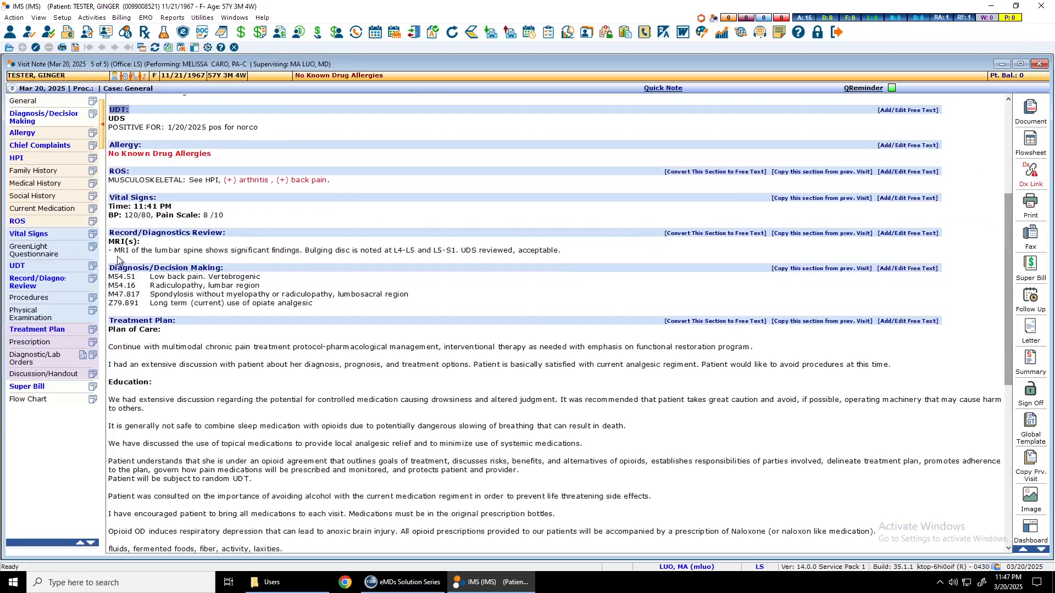
# - Paste the copied "1/20/2025 pos for norco" text into the UDT free-text note and save it
pyautogui.click(94, 269)
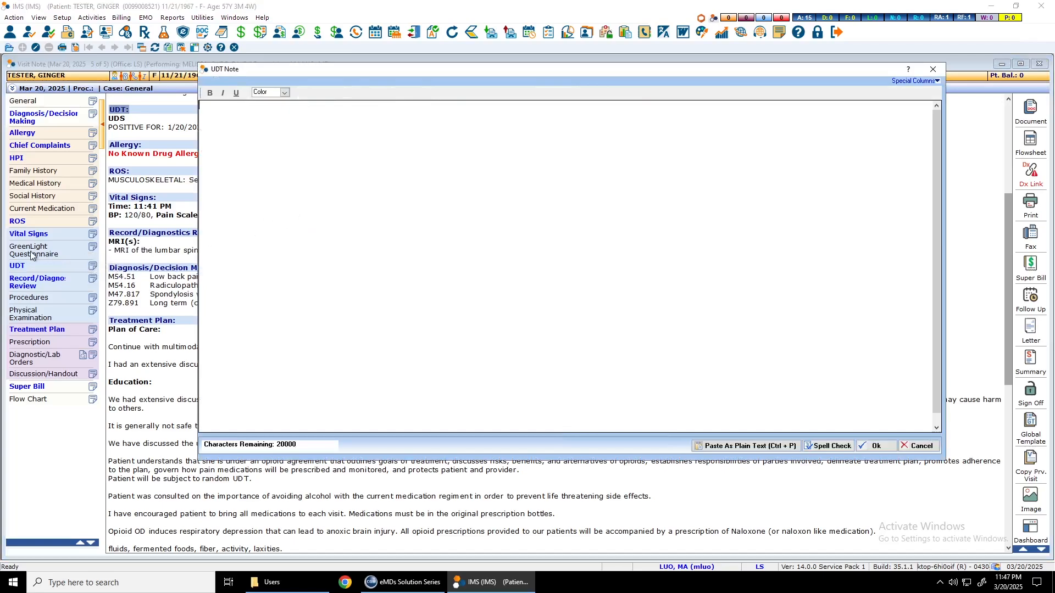
pyautogui.hotkey('ctrl', 'v')
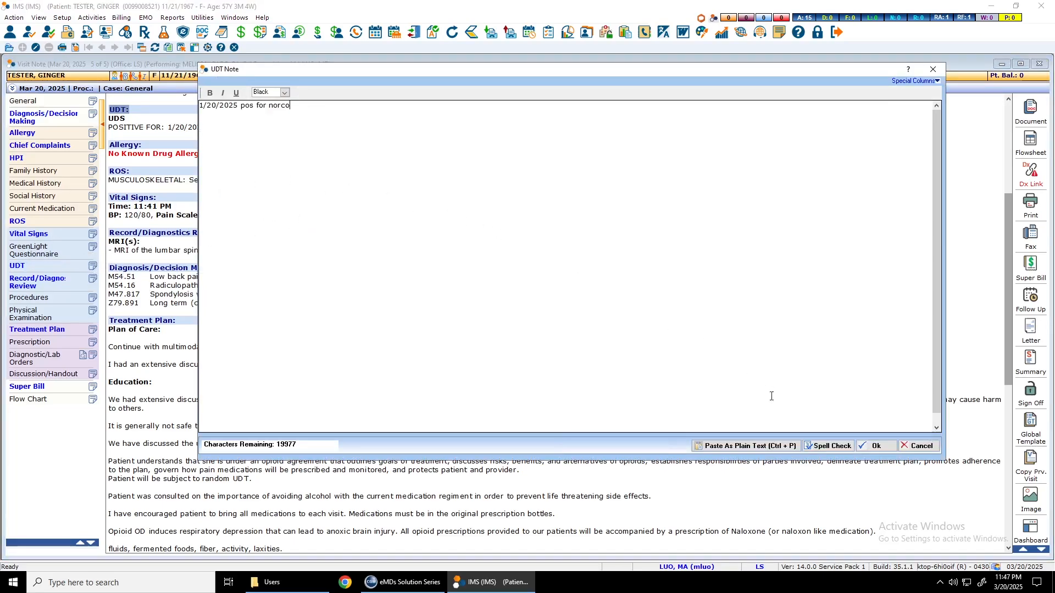
pyautogui.click(879, 444)
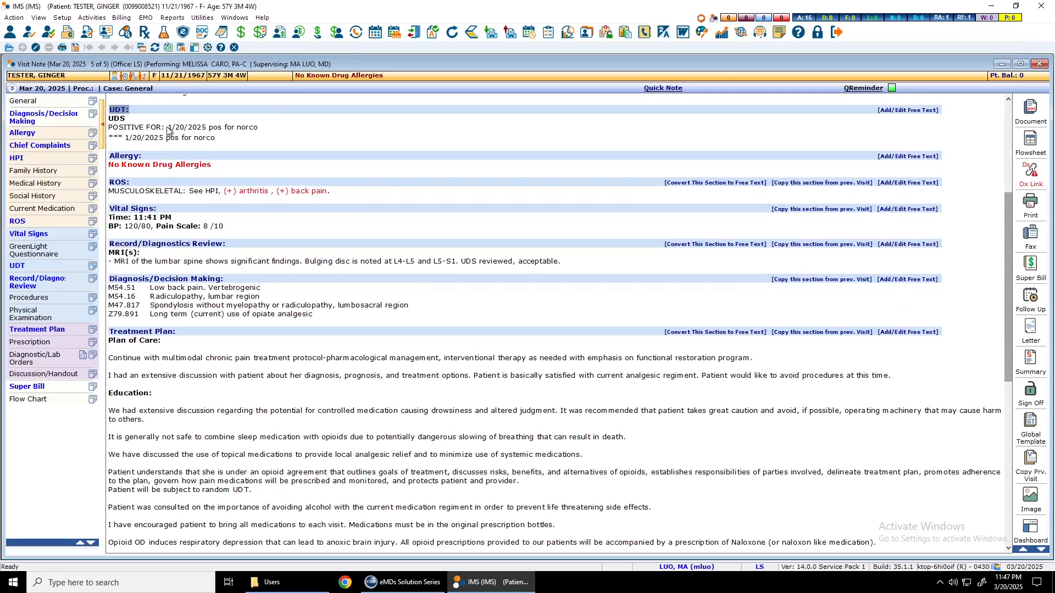
pyautogui.moveTo(169, 127); pyautogui.dragTo(104, 142)
pyautogui.click(155, 145)
pyautogui.moveTo(230, 142); pyautogui.dragTo(100, 117)
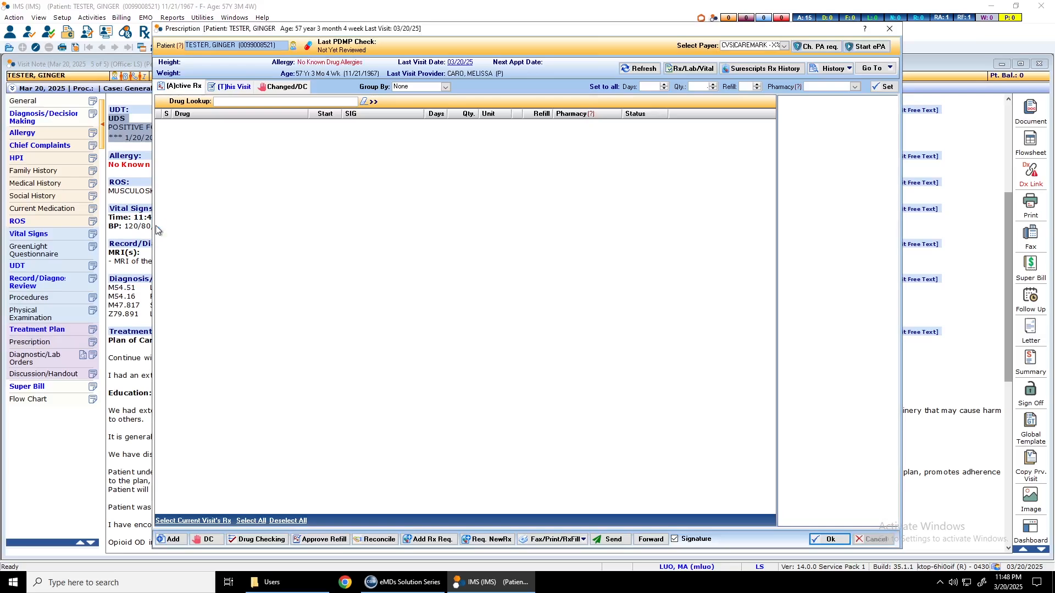
pyautogui.doubleClick(280, 145)
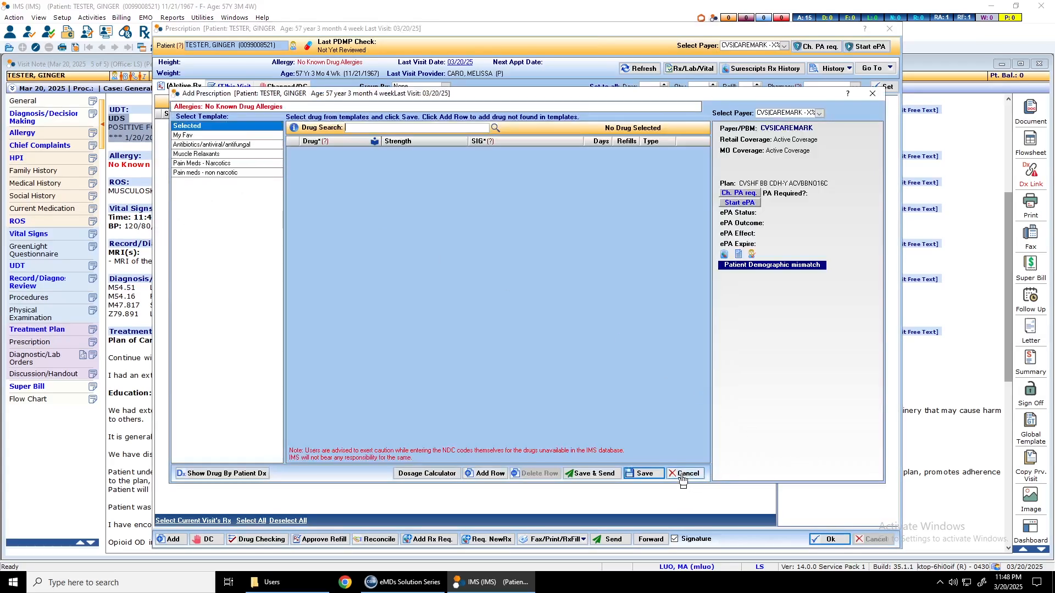
pyautogui.click(682, 477)
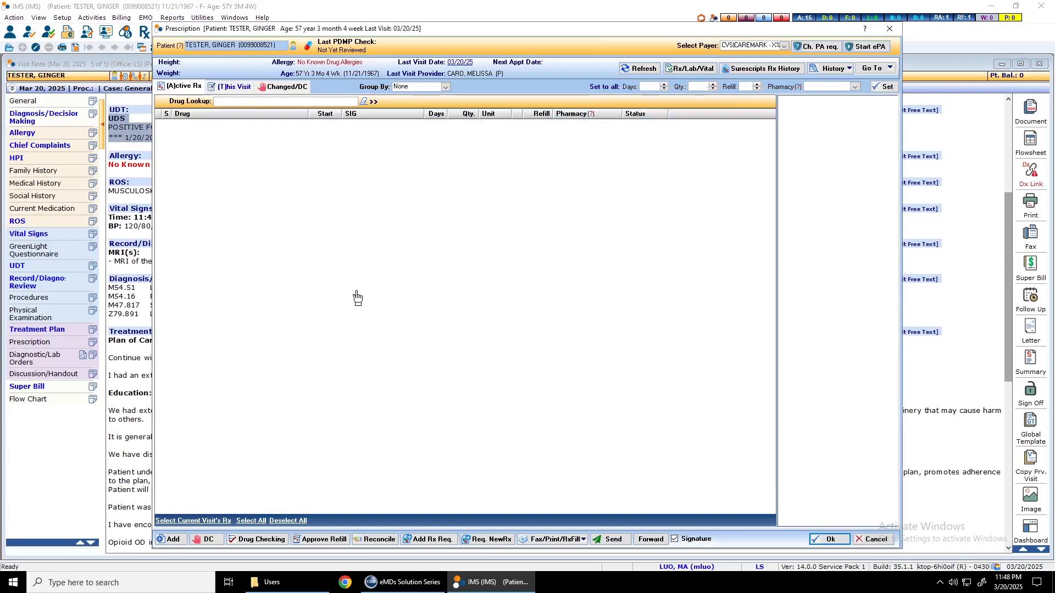
pyautogui.press('Escape')
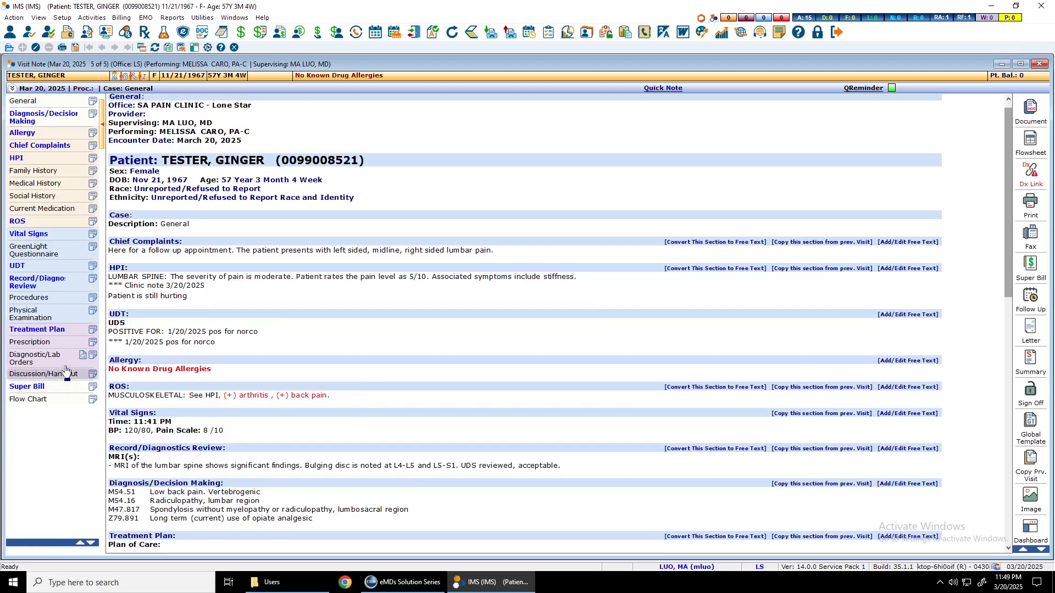
# - Add the free-text note "refill norco 10-325" to the Treatment Plan and save it
pyautogui.click(93, 331)
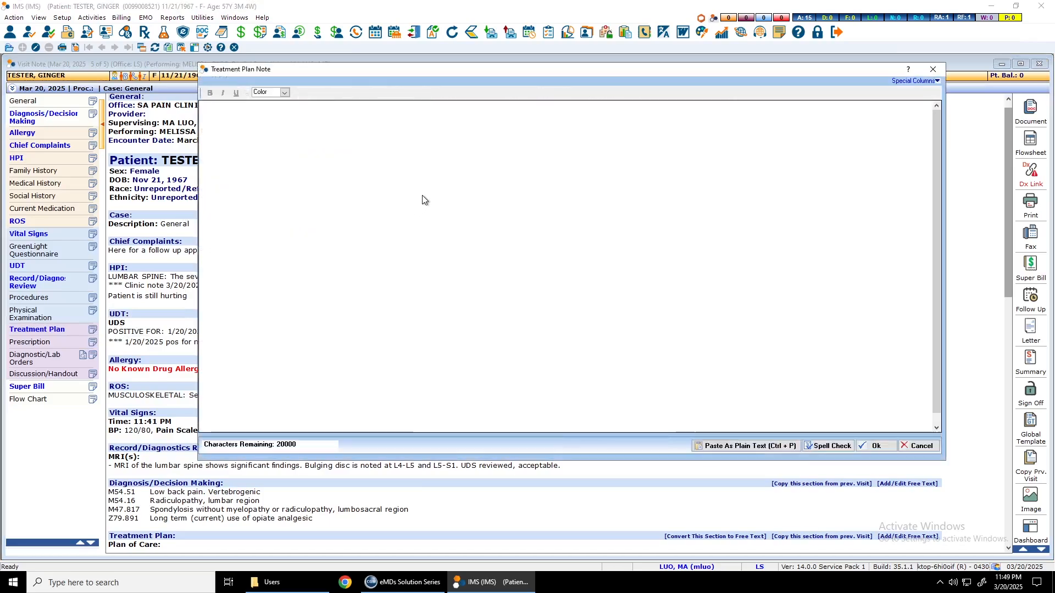
pyautogui.write('refill norco 10-325')
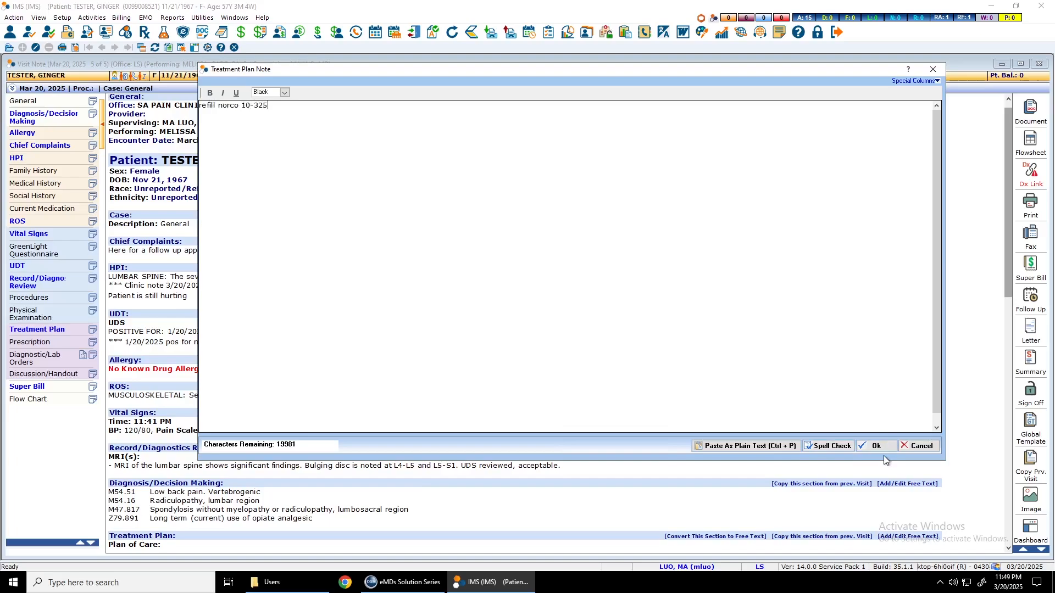
pyautogui.click(878, 447)
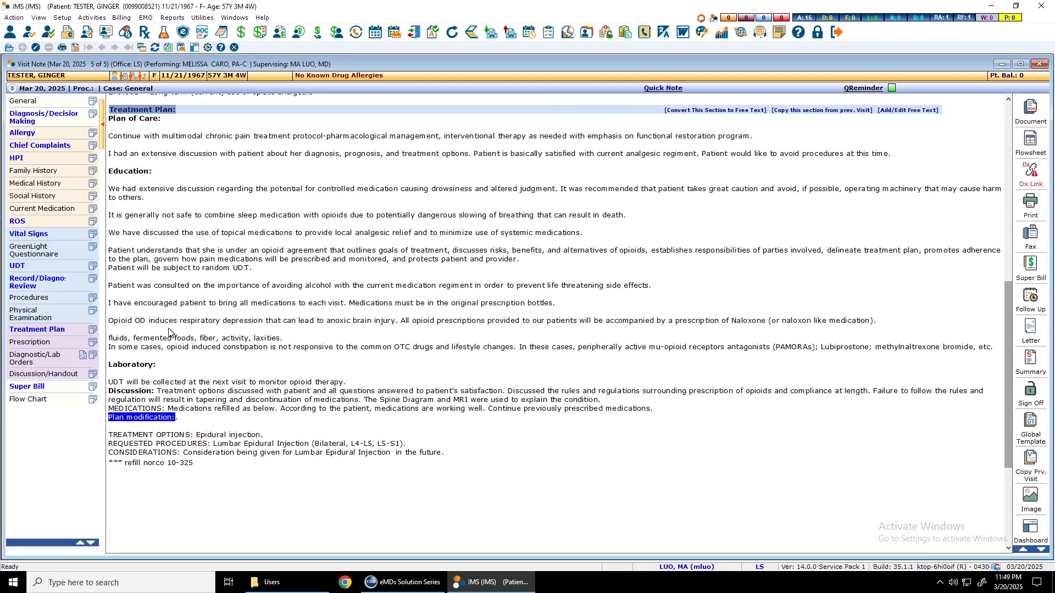
# - Replace the 99213 charge in the Super Bill with 99214 OFFICE OUTPT EST 25 MIN from the established-patient visits, save, and close the bill
pyautogui.click(75, 386)
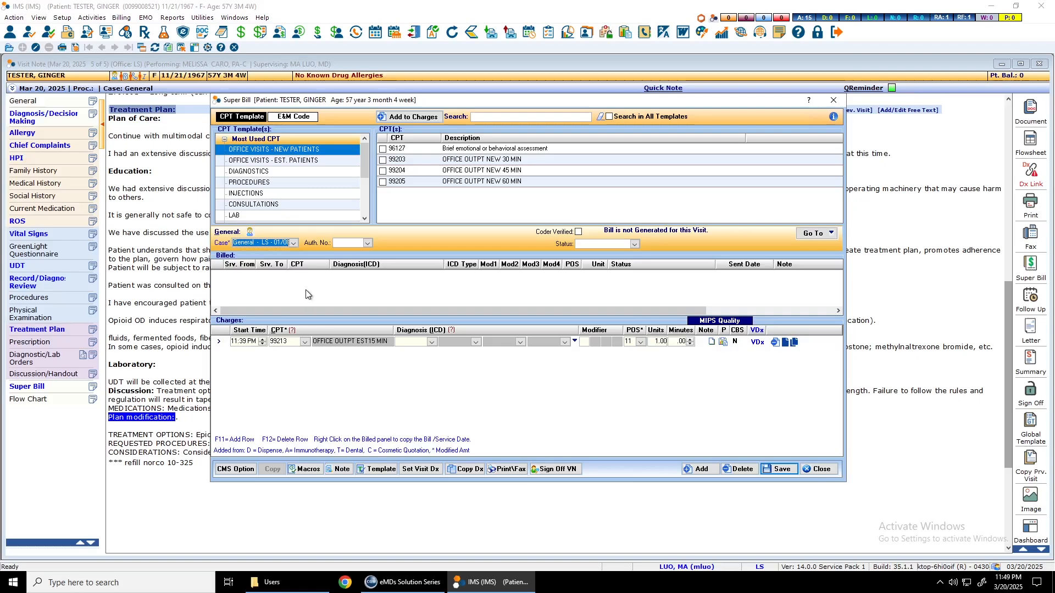
pyautogui.click(300, 162)
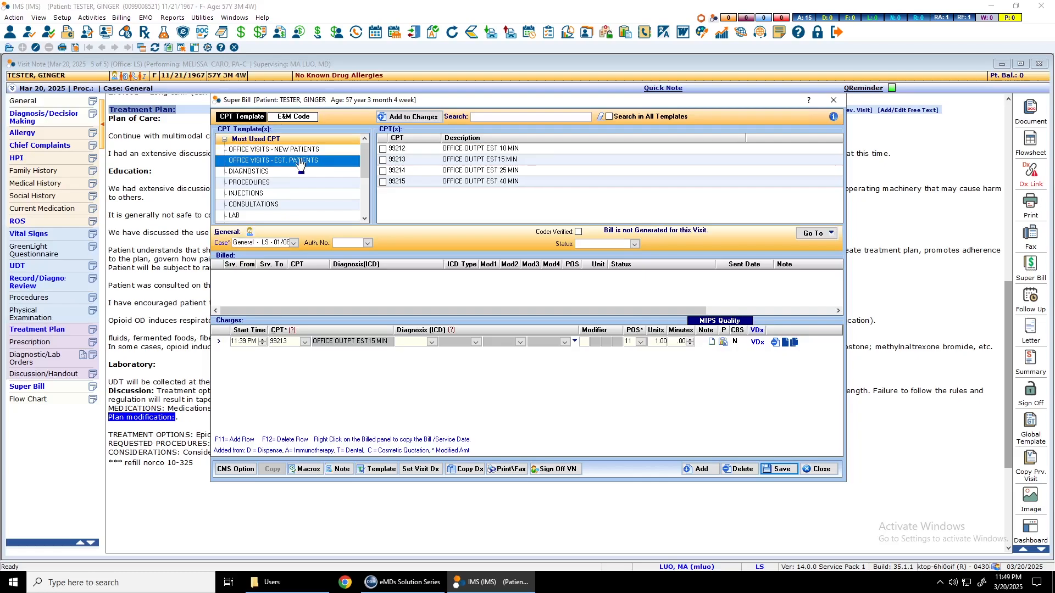
pyautogui.click(382, 171)
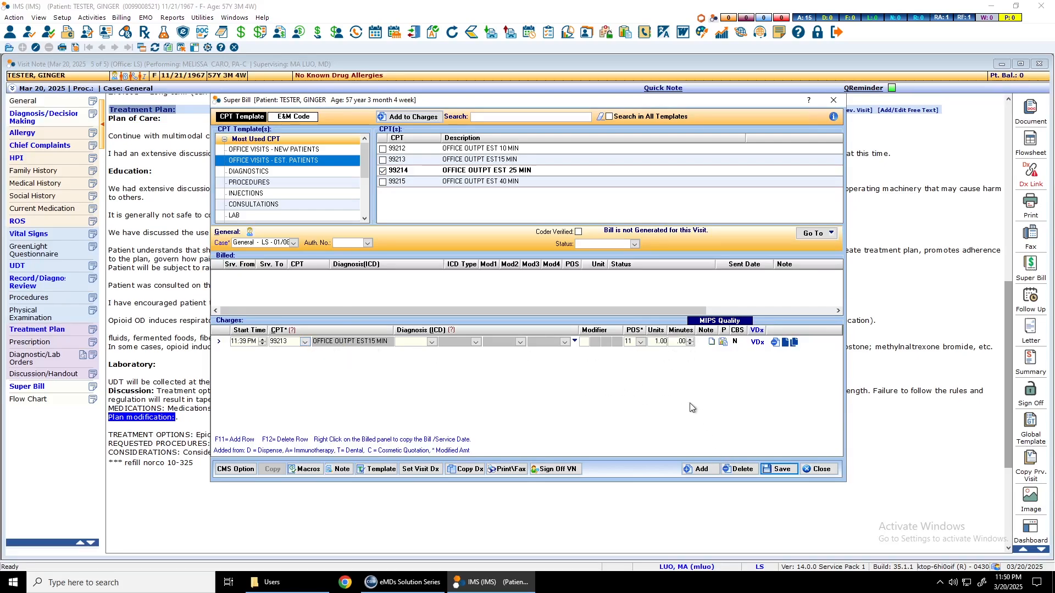
pyautogui.click(739, 468)
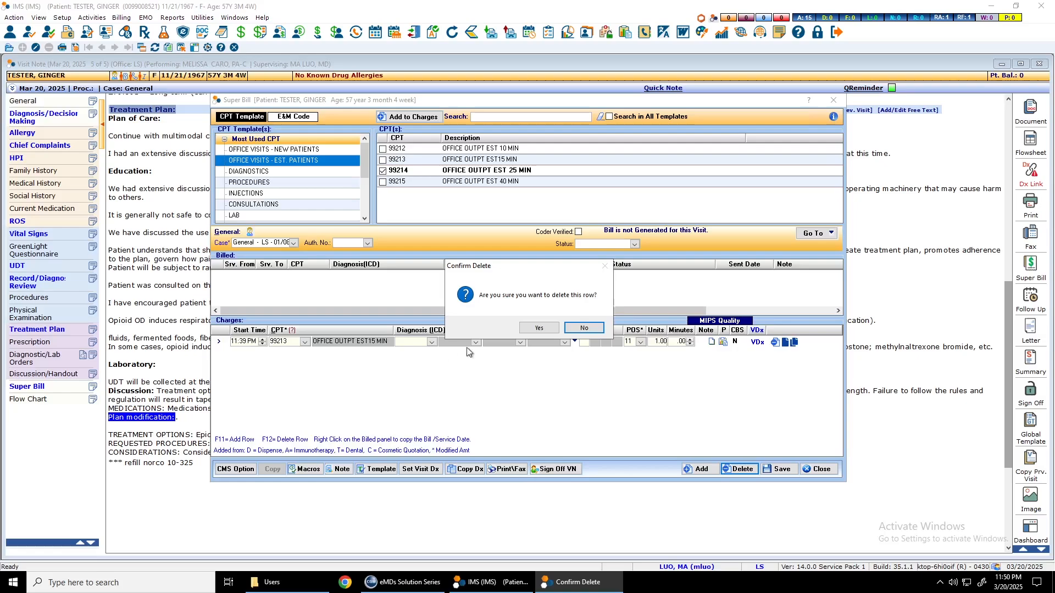
pyautogui.click(538, 327)
pyautogui.click(398, 117)
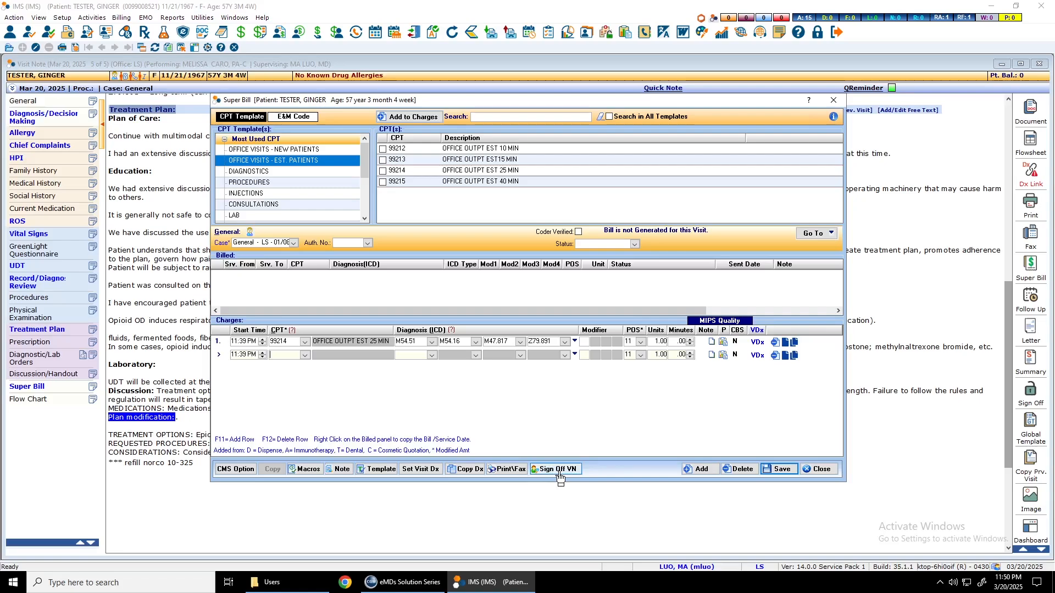
pyautogui.click(818, 470)
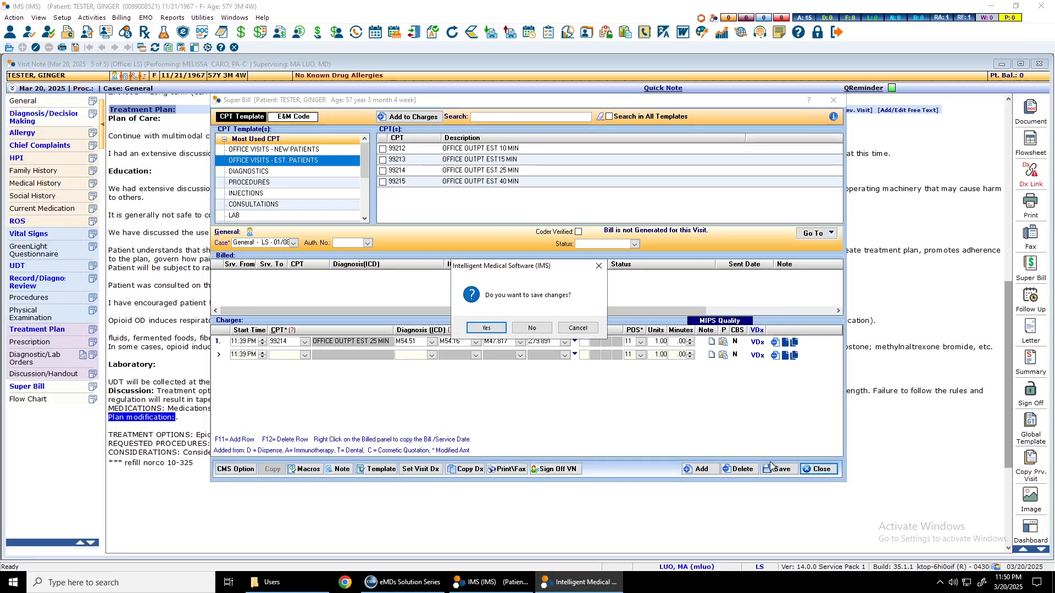
pyautogui.click(574, 328)
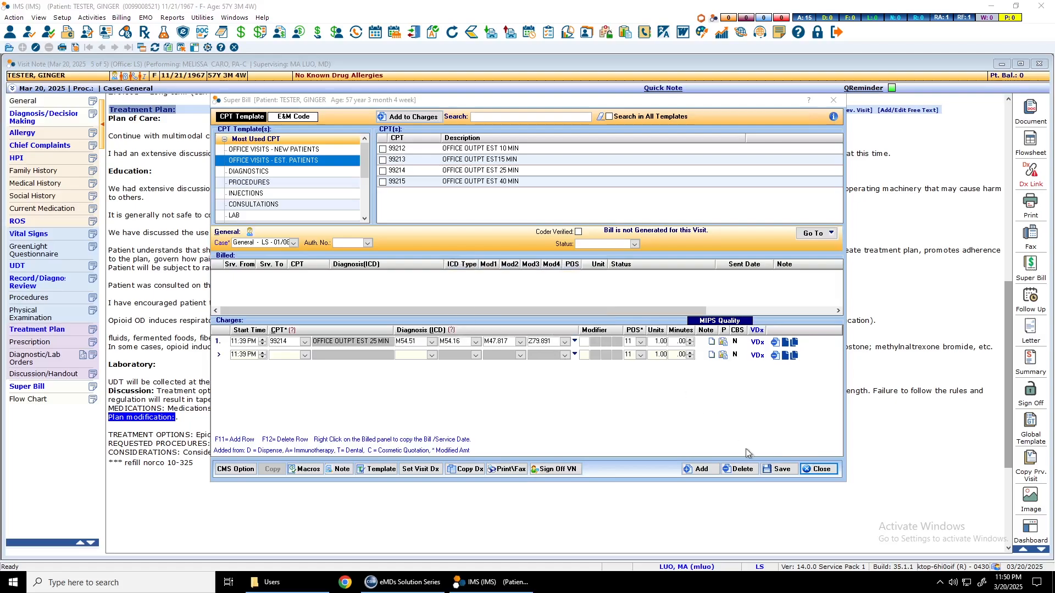
pyautogui.click(777, 469)
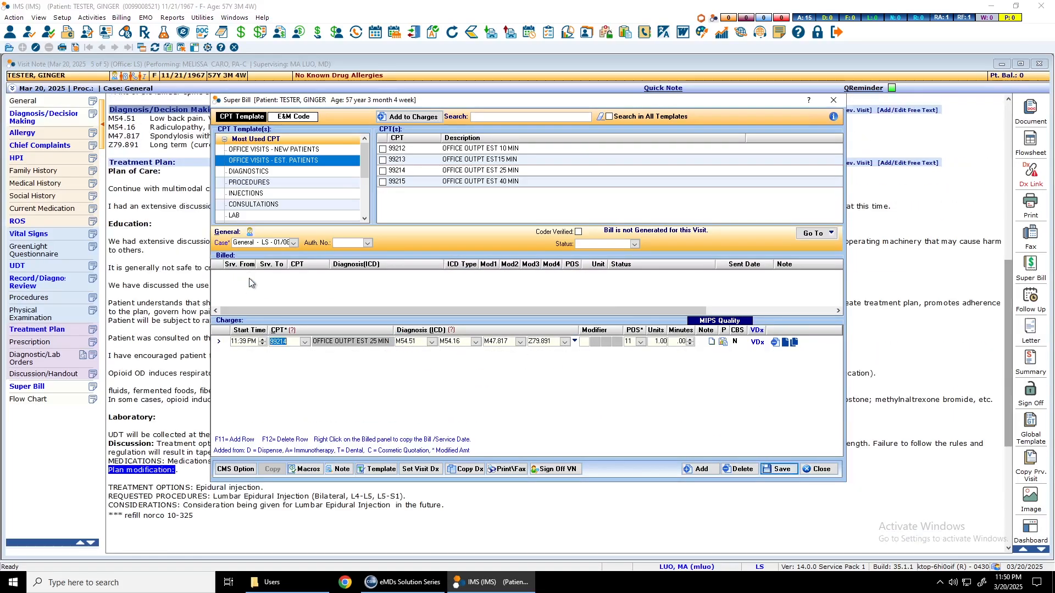
pyautogui.click(821, 469)
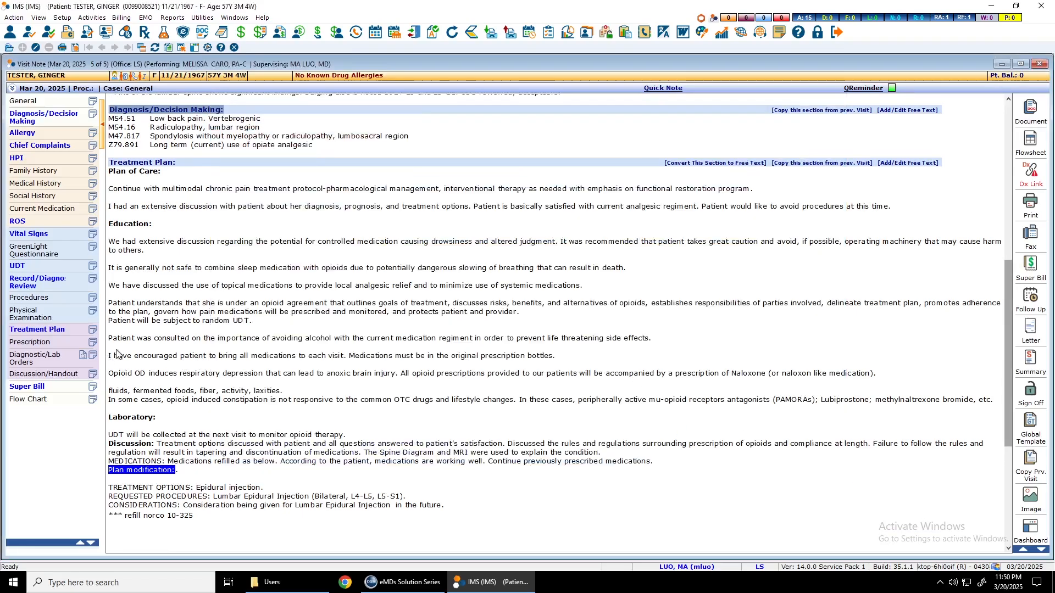
# - Run a PDMP check from the Rx section of the patient's chart, review the report, and close it and the chart
pyautogui.click(114, 80)
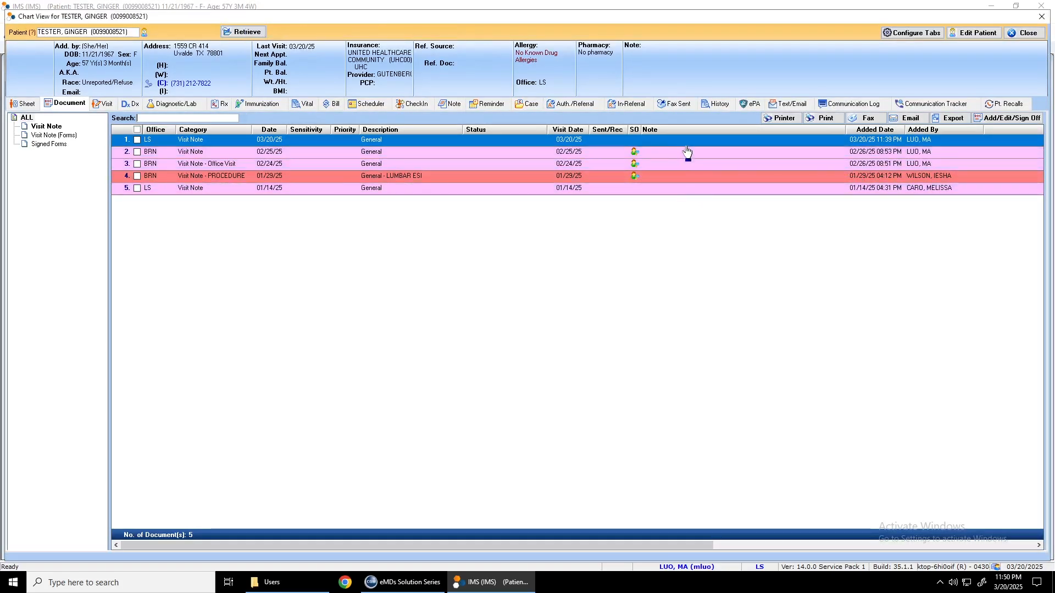
pyautogui.click(218, 105)
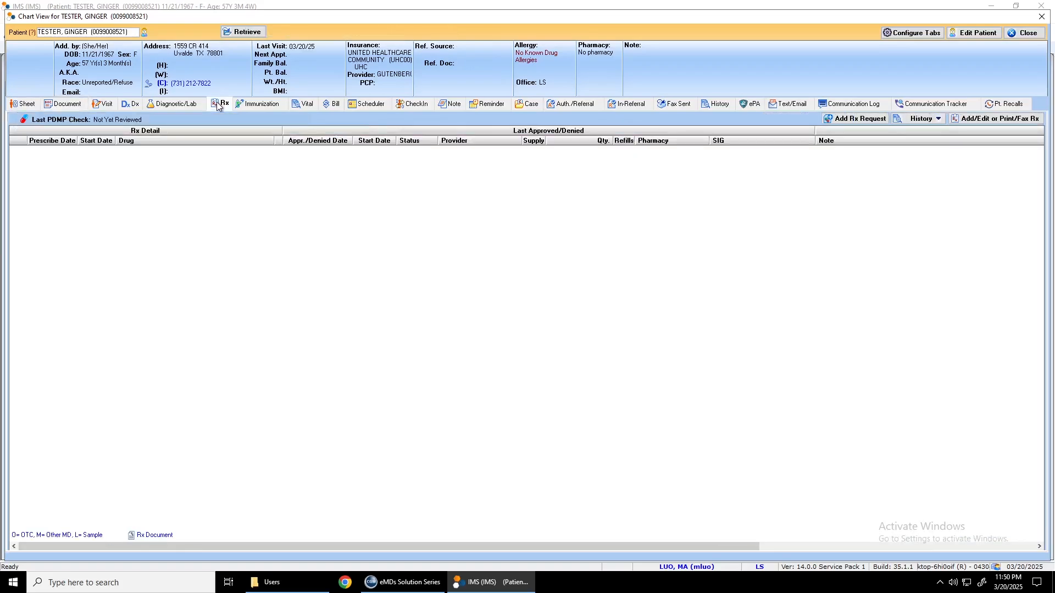
pyautogui.click(24, 122)
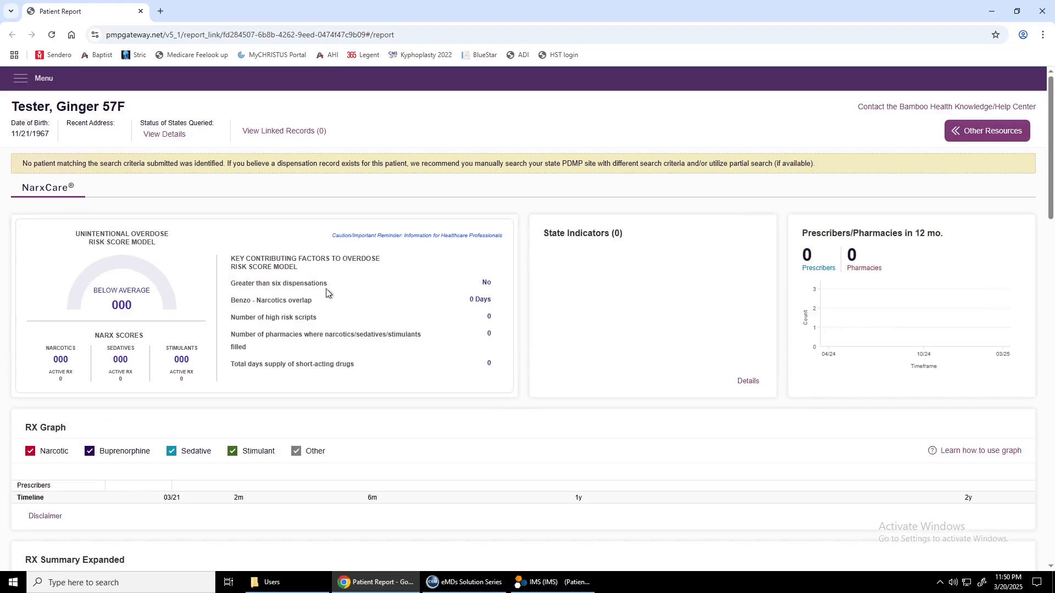
pyautogui.scroll(-2, 84, 244)
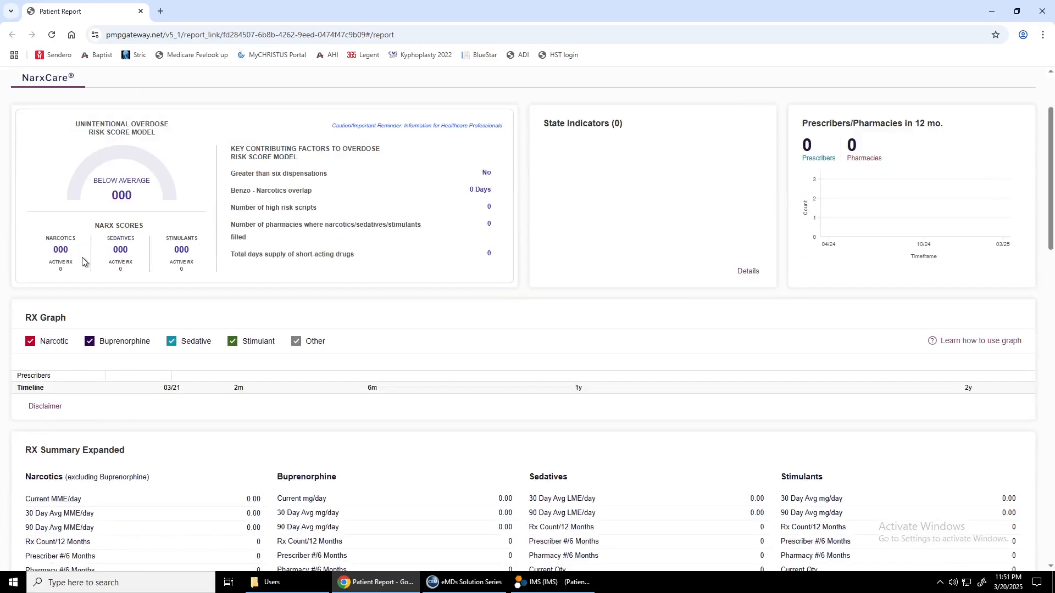
pyautogui.scroll(-10, 80, 265)
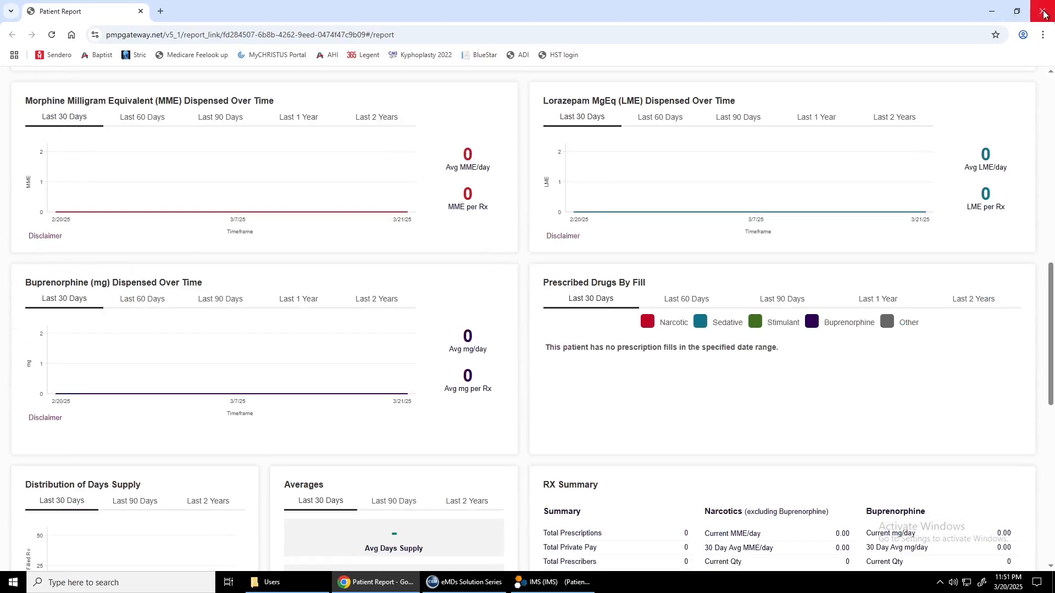
pyautogui.click(1044, 13)
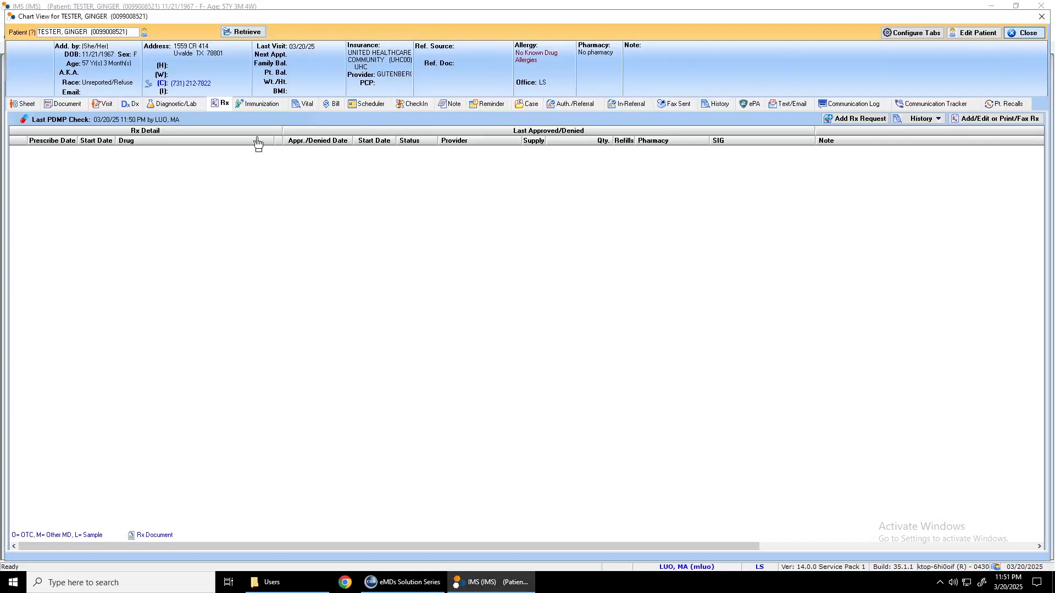
pyautogui.press('Escape')
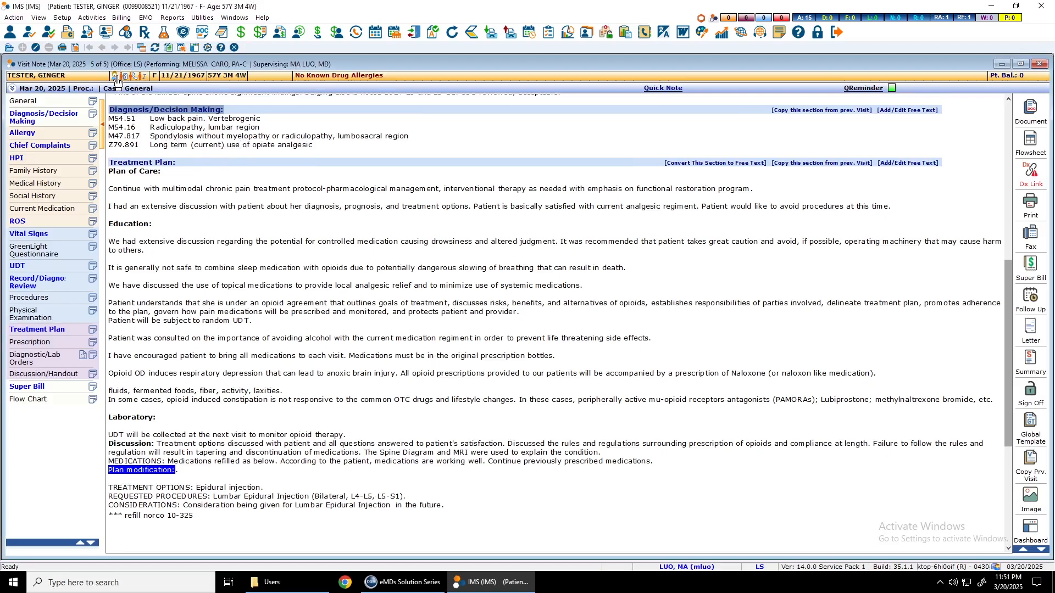
# - Open the PDMP (Prescription Drug Monitoring Program) report directly from the visit note, review it, and close the report
pyautogui.click(114, 77)
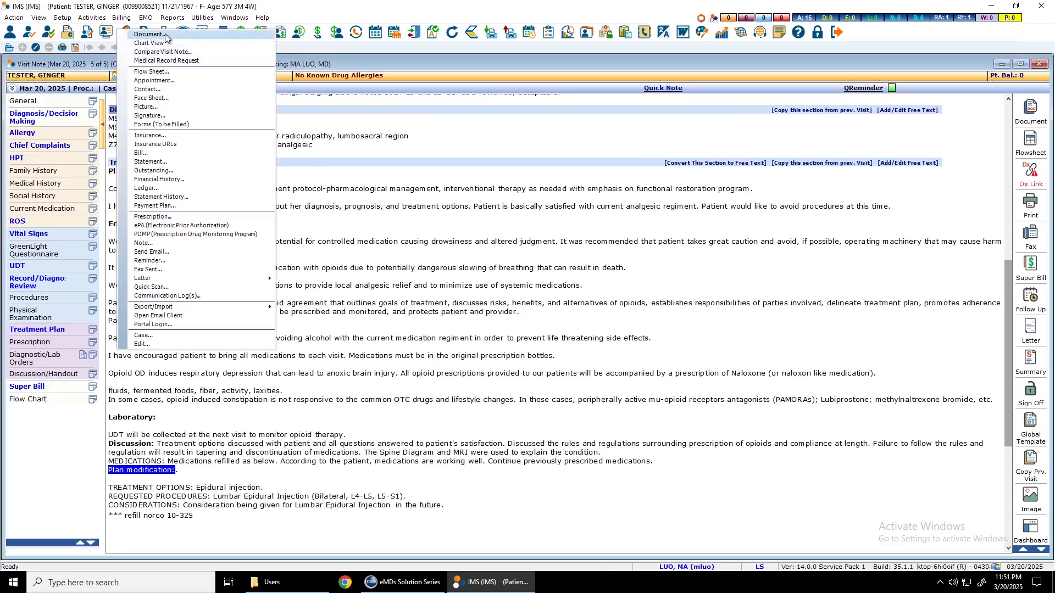
pyautogui.click(160, 236)
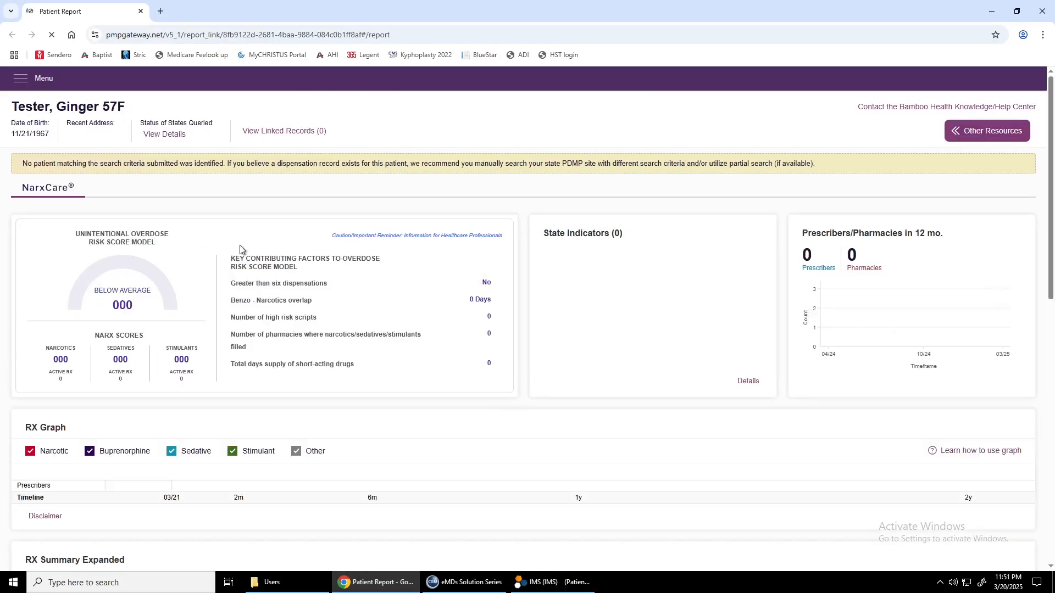
pyautogui.scroll(-7, 256, 318)
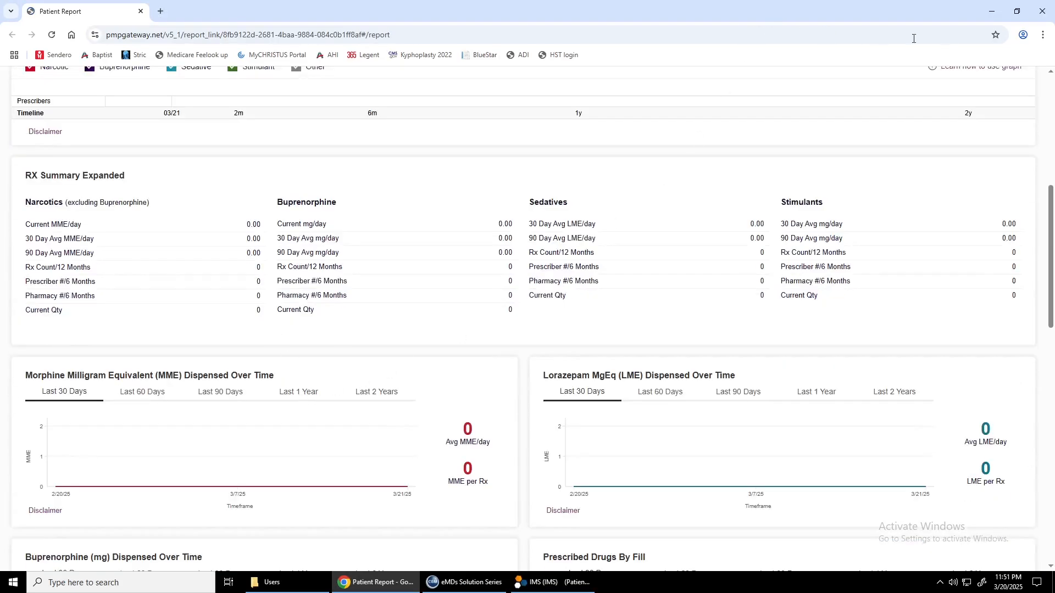
pyautogui.click(1042, 11)
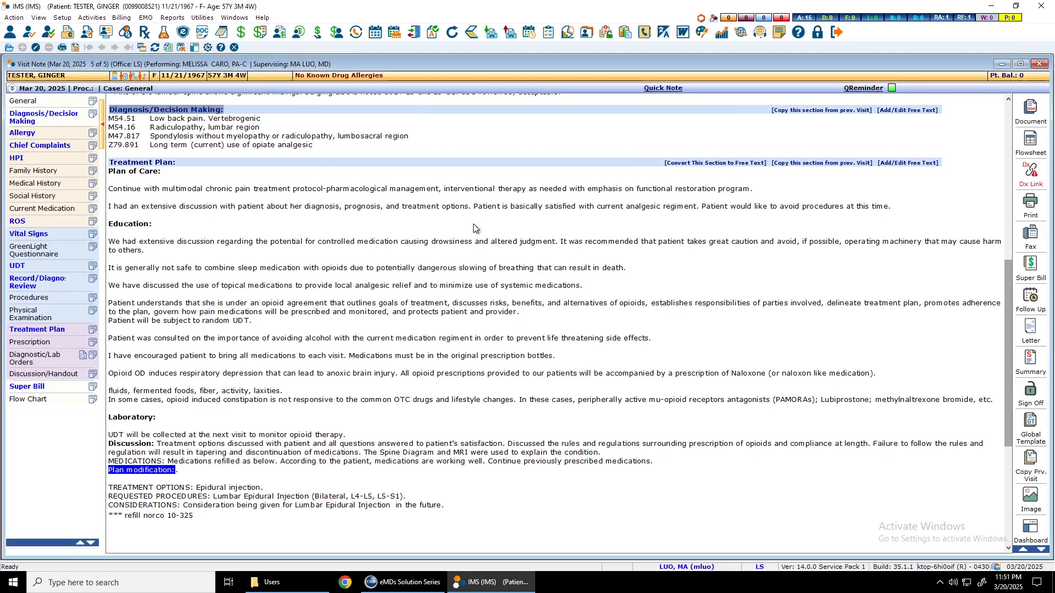
# - Sign off the visit note from the Super Bill, continuing without the remaining provider's sign-off
pyautogui.click(74, 374)
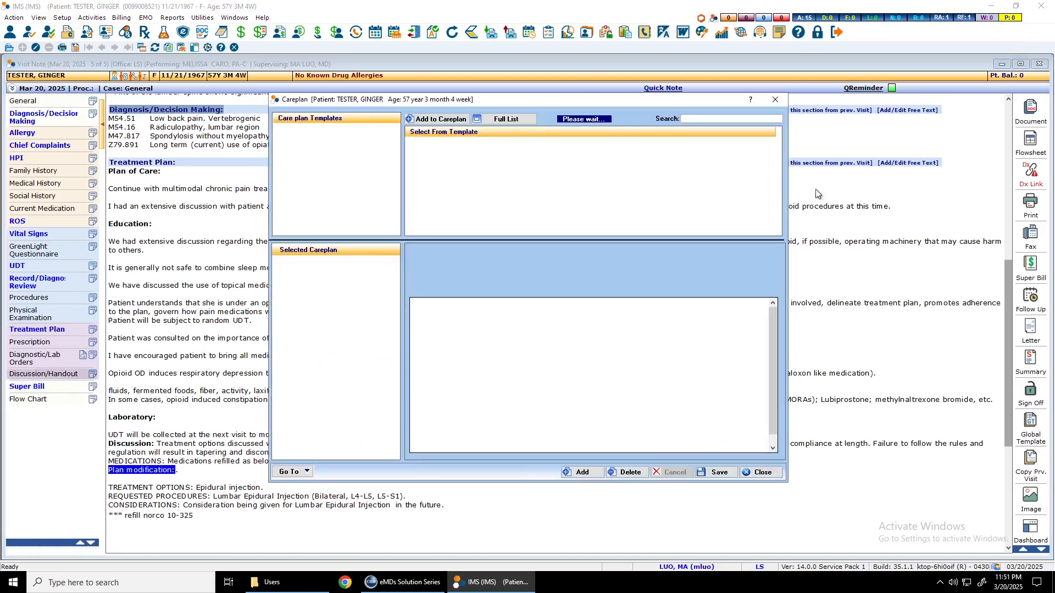
pyautogui.click(771, 474)
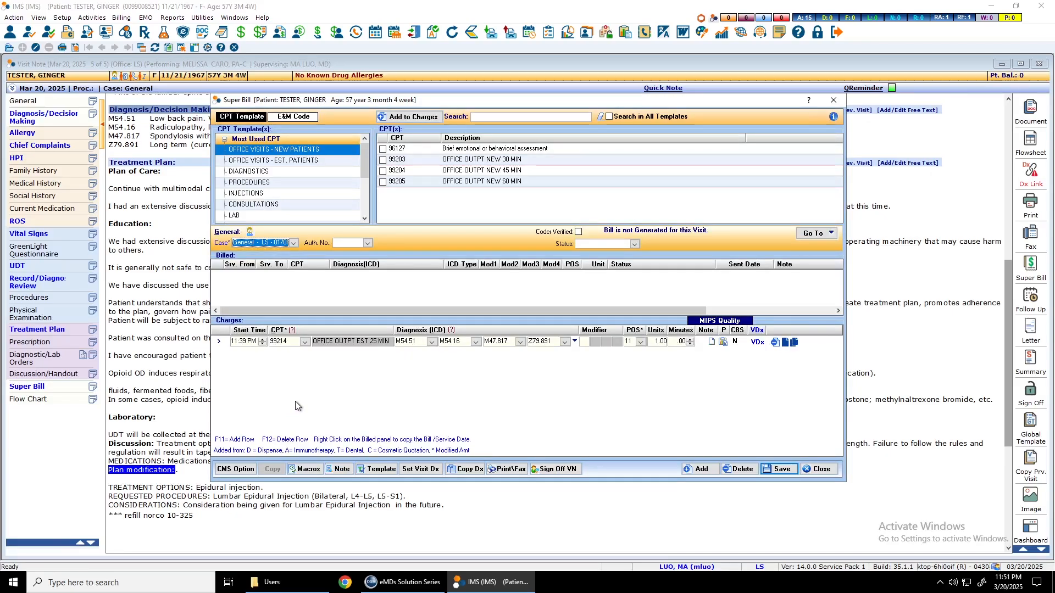
pyautogui.click(556, 469)
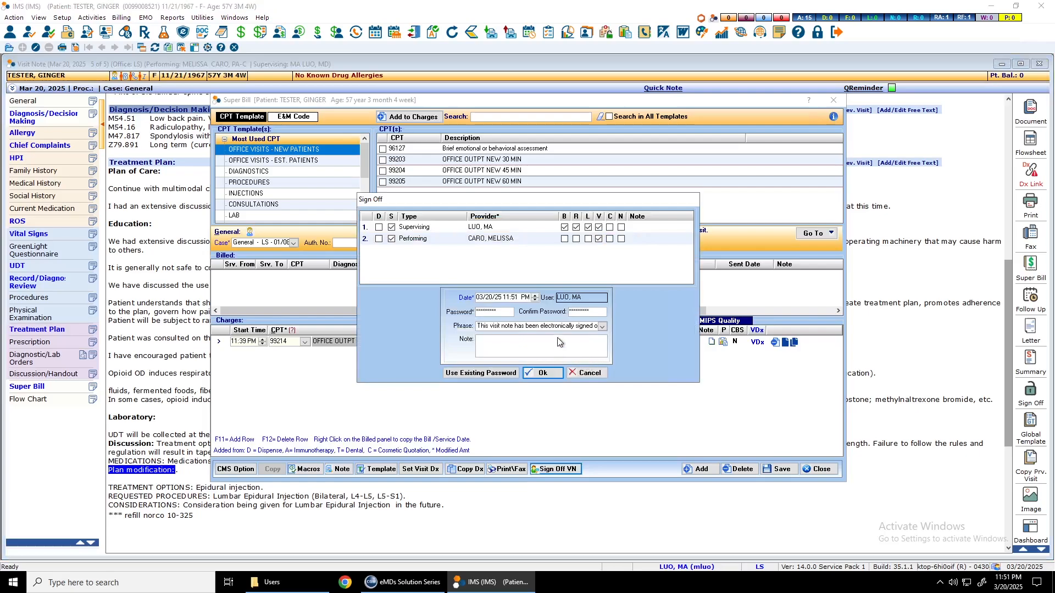
pyautogui.click(543, 374)
pyautogui.click(570, 328)
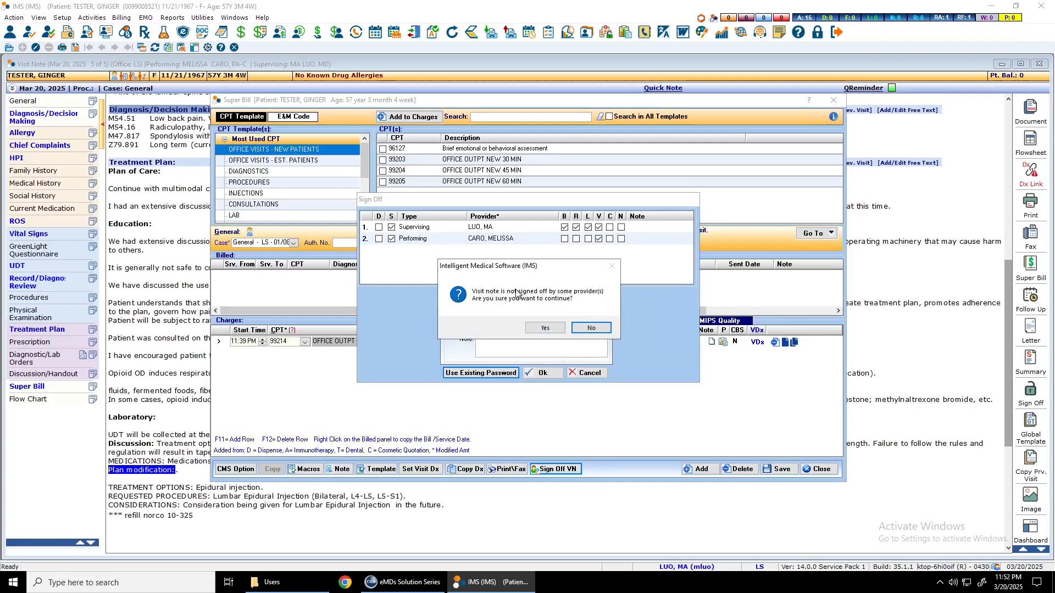
pyautogui.click(545, 328)
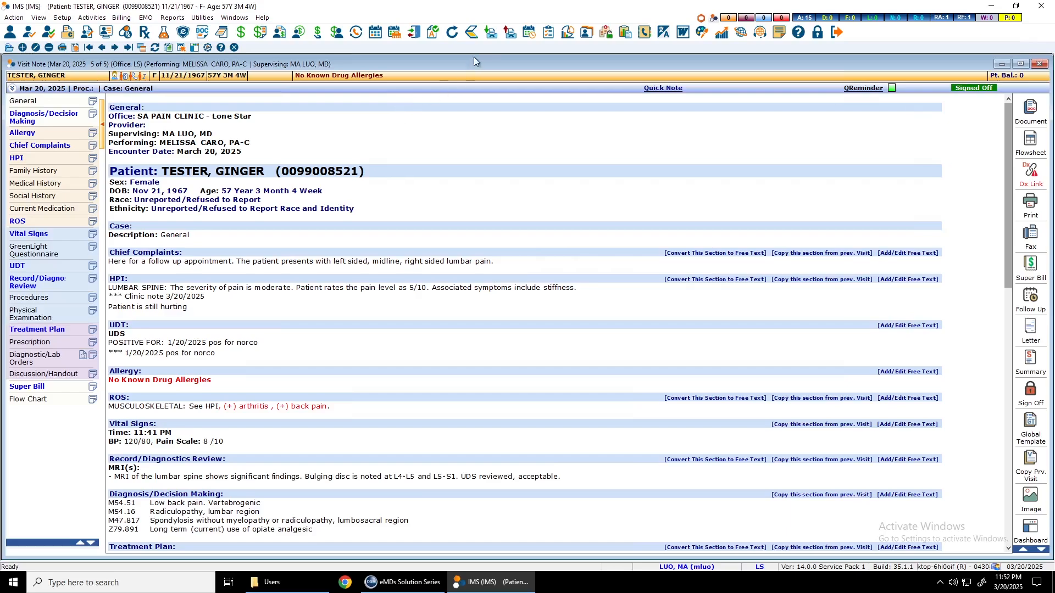
# - View the My Tasks list for pending sign-offs, and close both it and the signed visit note
pyautogui.click(550, 33)
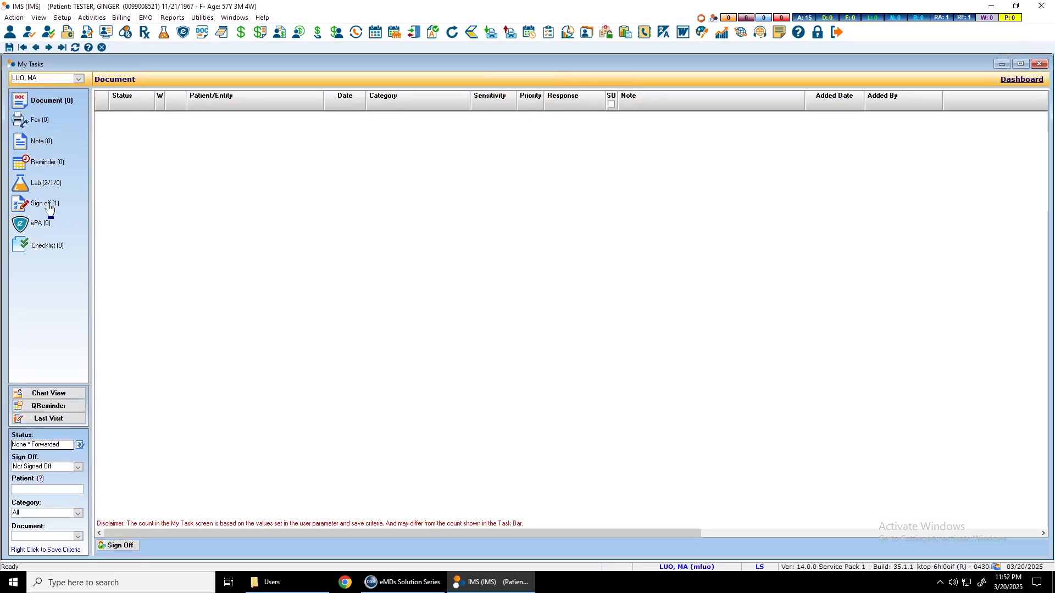
pyautogui.click(1037, 65)
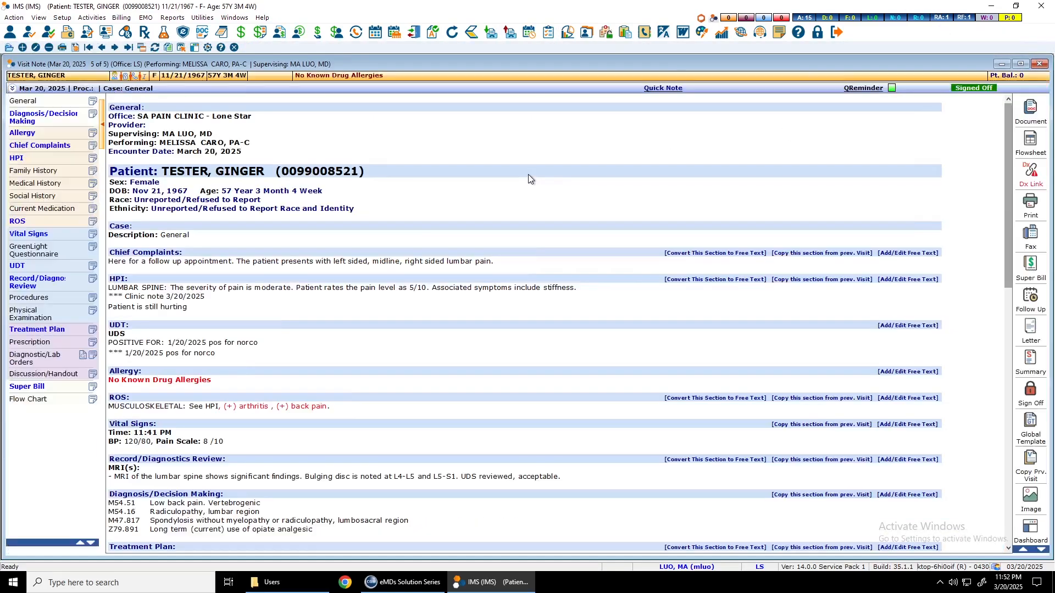
pyautogui.click(1039, 63)
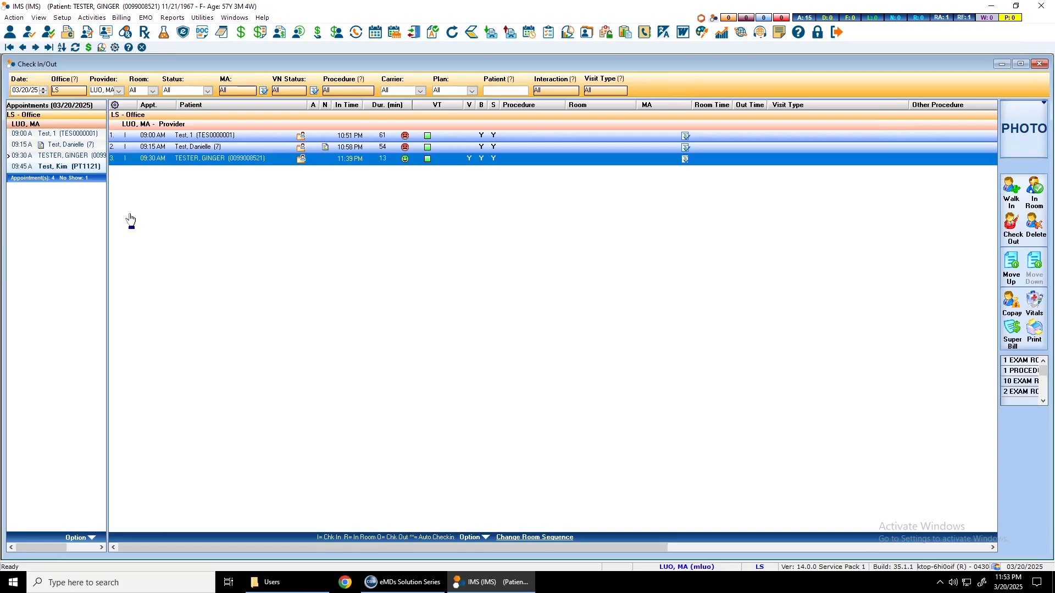
# - Check in the 09:45 AM appointment without verifying patient details, and add a visit note for 03/20/2025
pyautogui.click(76, 167)
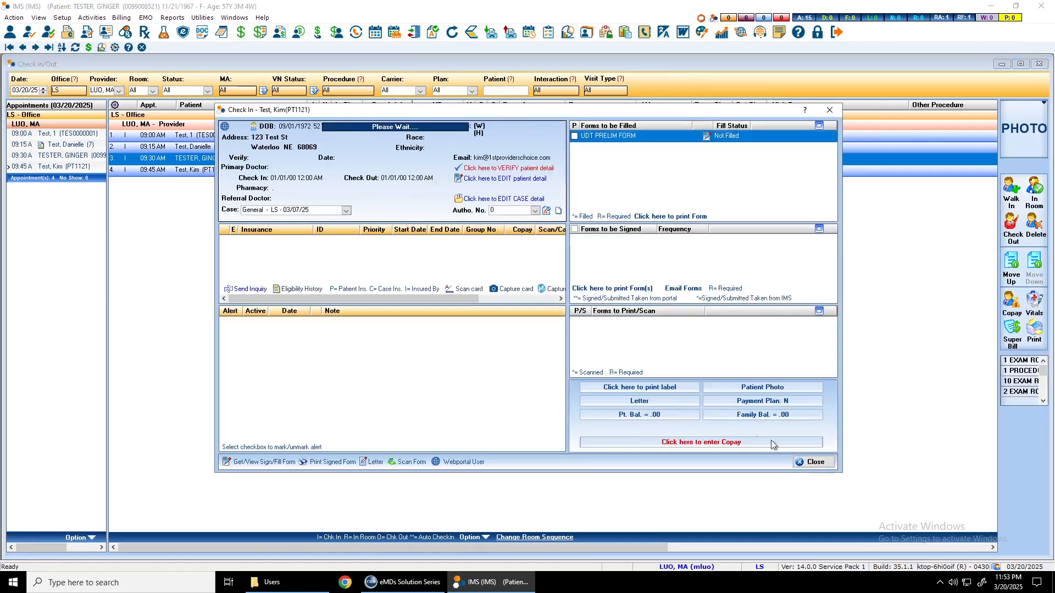
pyautogui.click(814, 463)
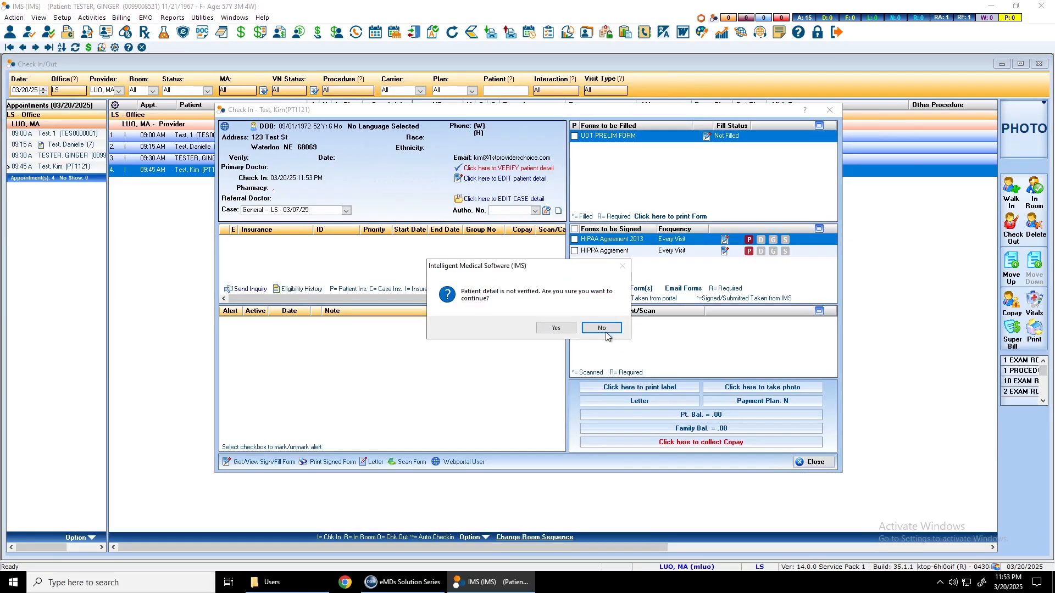
pyautogui.click(602, 328)
pyautogui.click(813, 461)
pyautogui.click(556, 328)
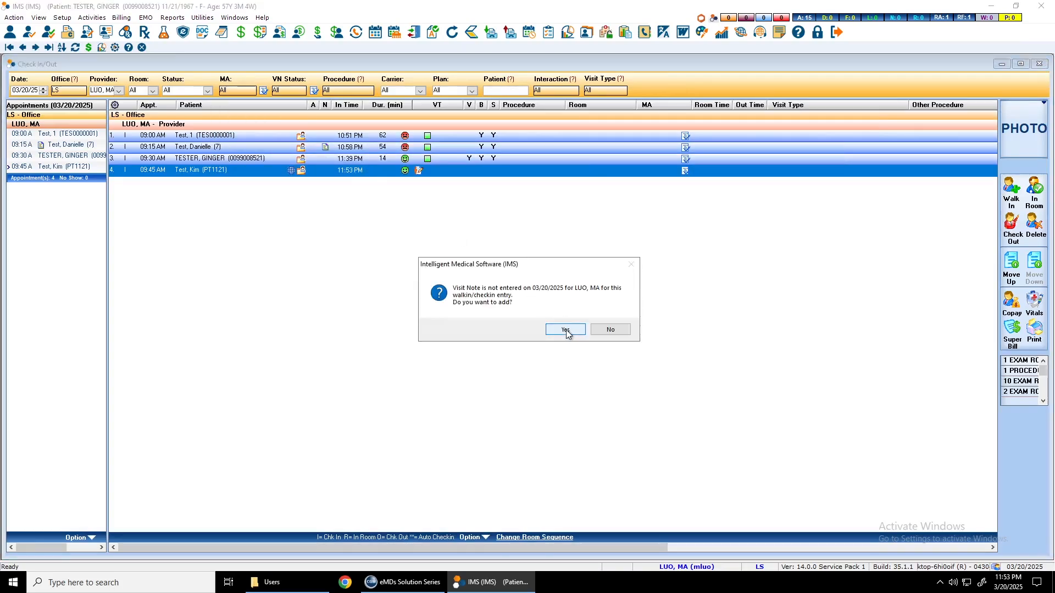
pyautogui.click(567, 331)
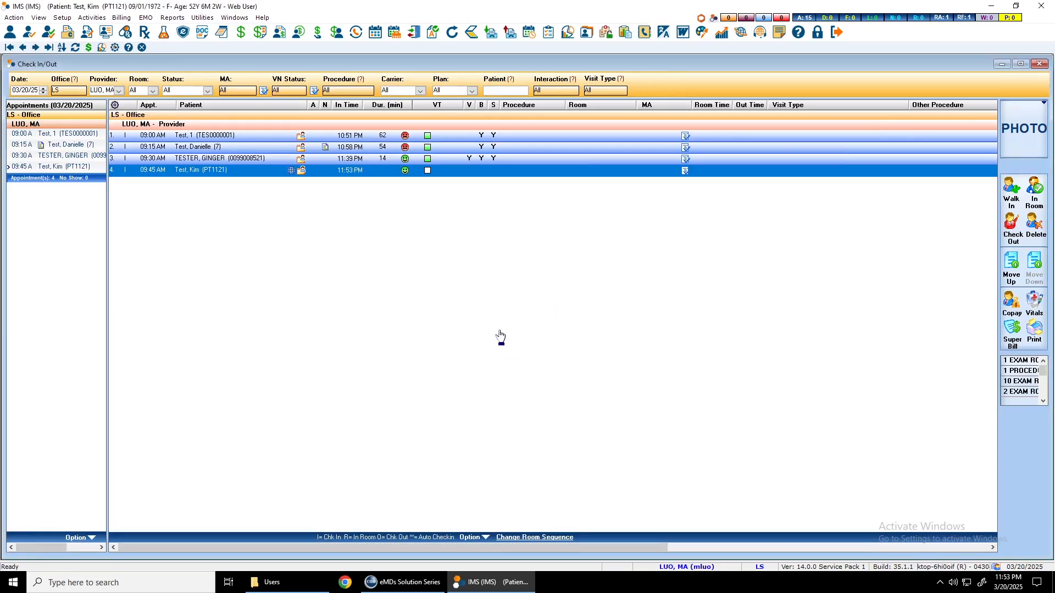
# - Switch to eMDs Solution Series and log in to the Dashboard with the account password
pyautogui.moveTo(418, 581)
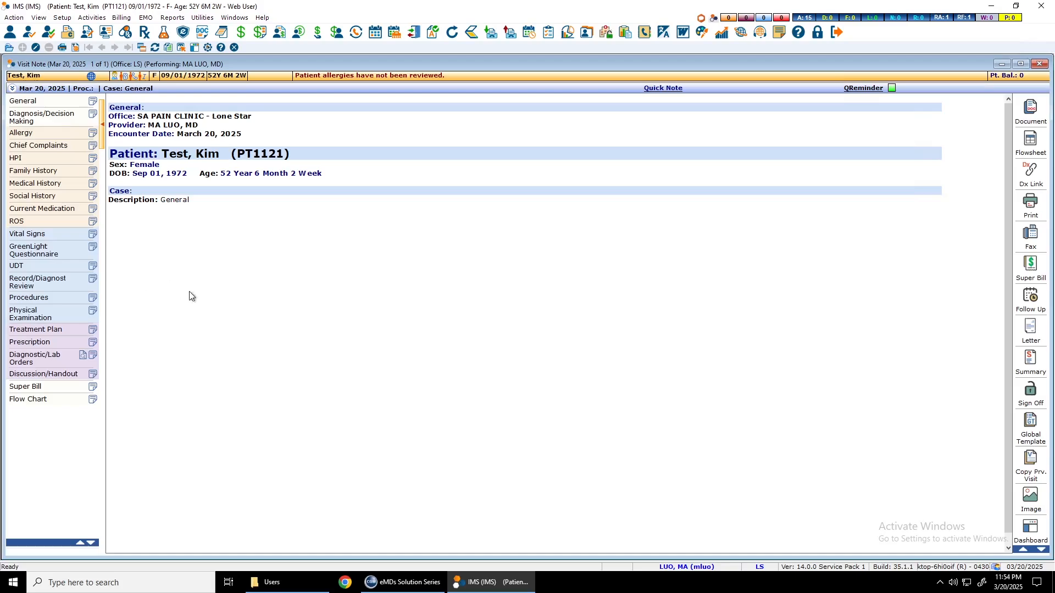
pyautogui.click(394, 588)
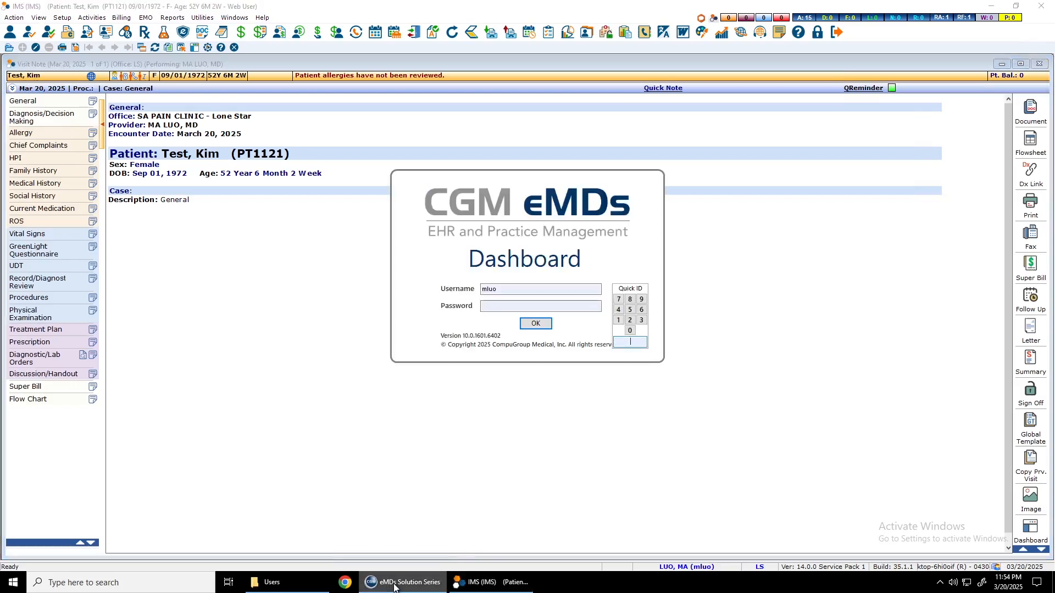
pyautogui.click(529, 308)
pyautogui.write('••••••••')
pyautogui.press('Return')
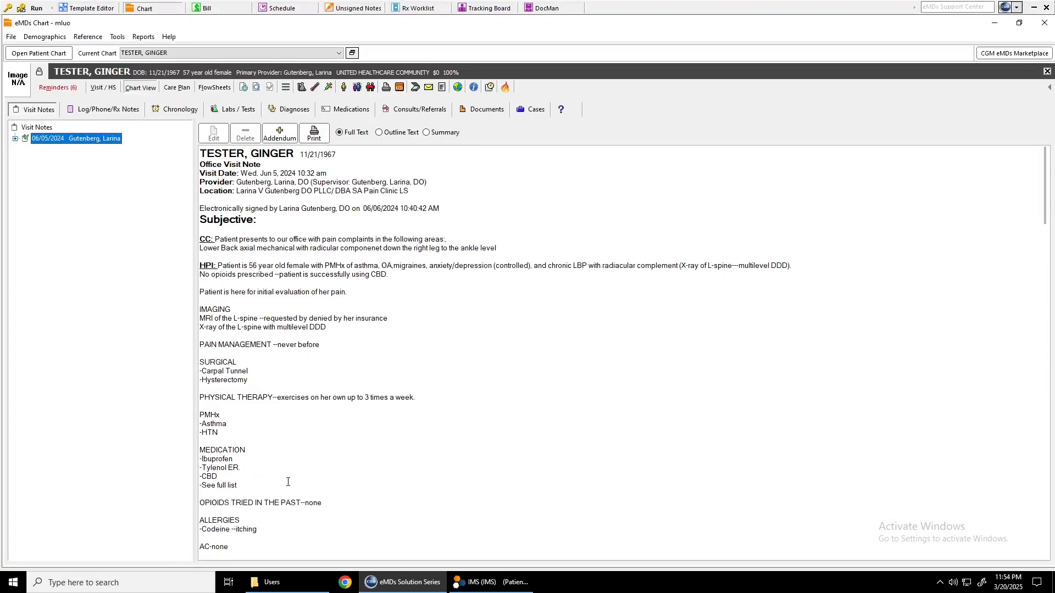
# - Open a blank Notepad document, resize its window over the patient chart, and return to the 06/05/2024 visit note
pyautogui.scroll(-10, 212, 248)
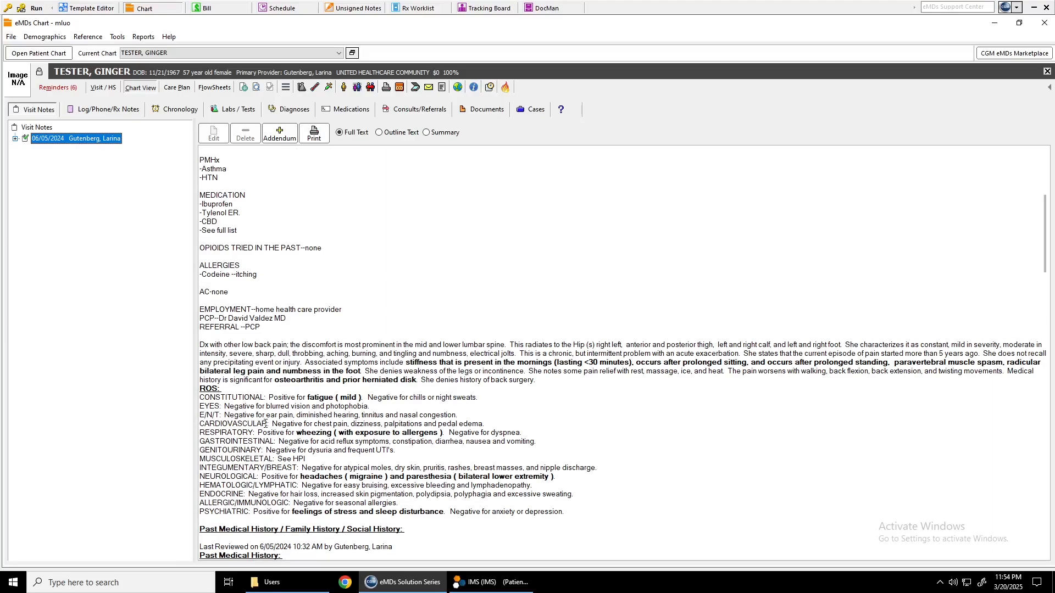
pyautogui.scroll(10, 265, 444)
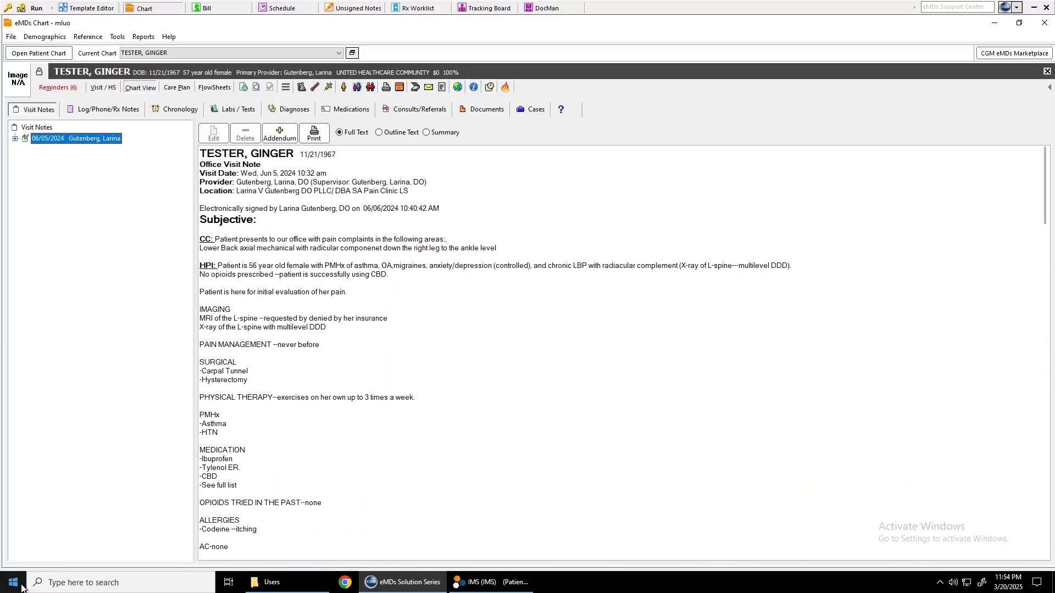
pyautogui.click(89, 581)
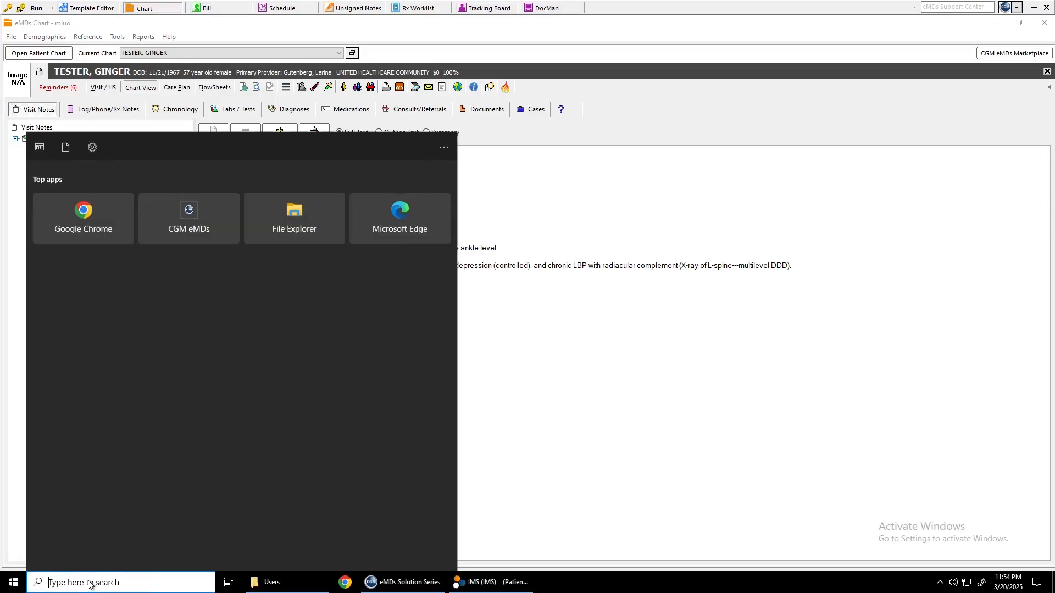
pyautogui.write('note')
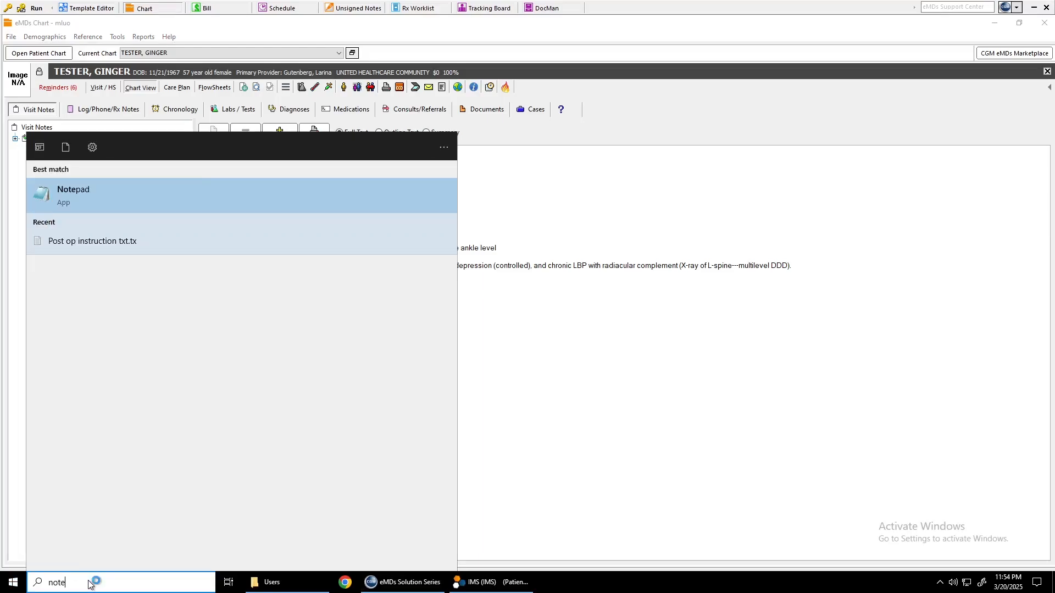
pyautogui.press('Return')
pyautogui.moveTo(818, 189); pyautogui.dragTo(433, 189)
pyautogui.moveTo(272, 40); pyautogui.dragTo(248, 134)
pyautogui.click(561, 215)
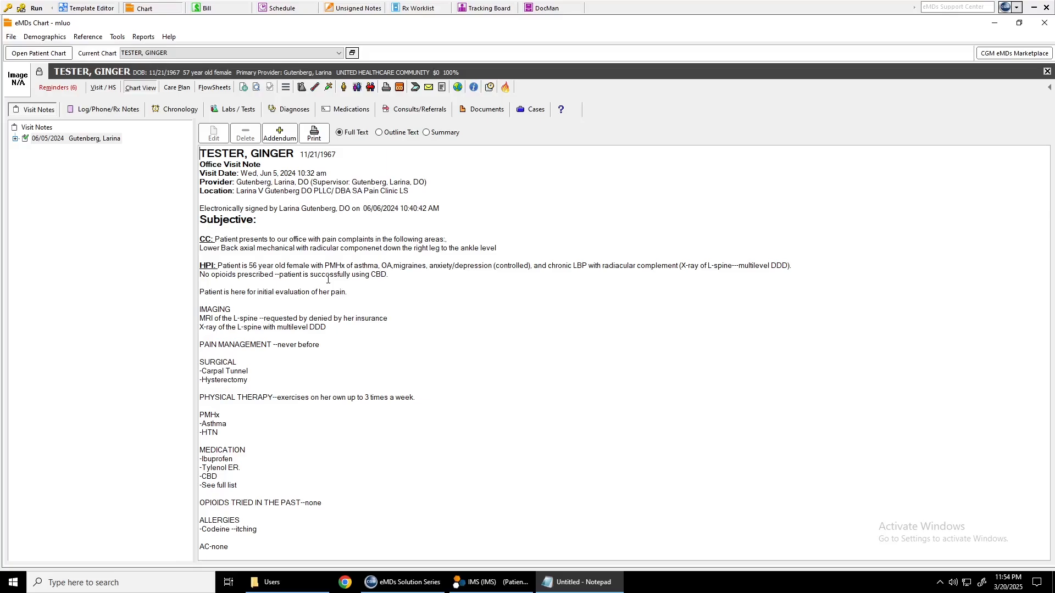
pyautogui.hotkey('alt', 'Tab')
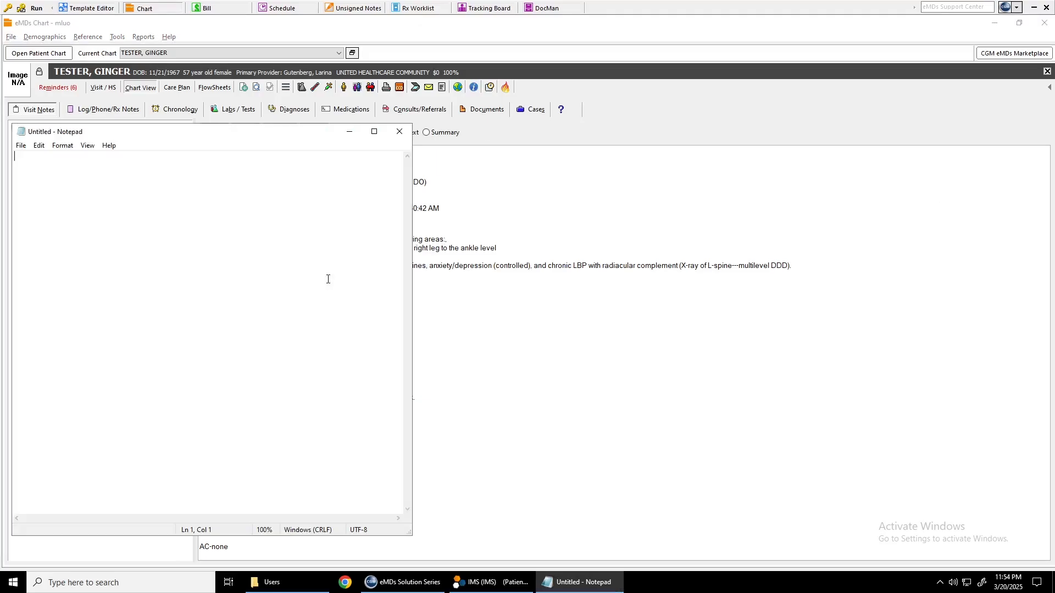
pyautogui.hotkey('alt', 'Tab')
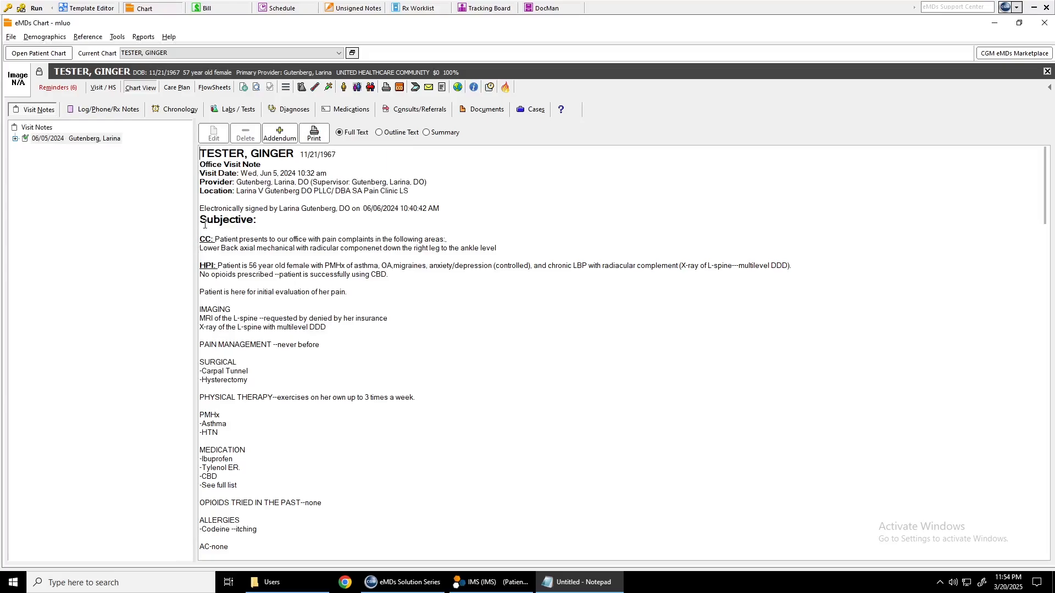
# - Copy the 06/05/2024 visit note's text from the Subjective heading through the last entry under Current Medications
pyautogui.moveTo(201, 220); pyautogui.dragTo(245, 339)
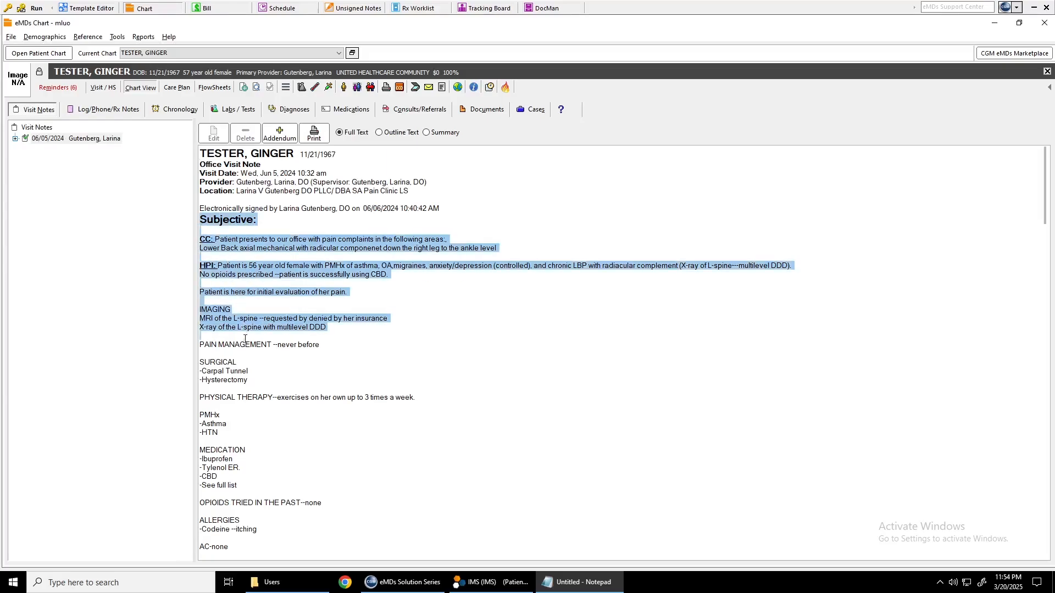
pyautogui.scroll(-20, 245, 339)
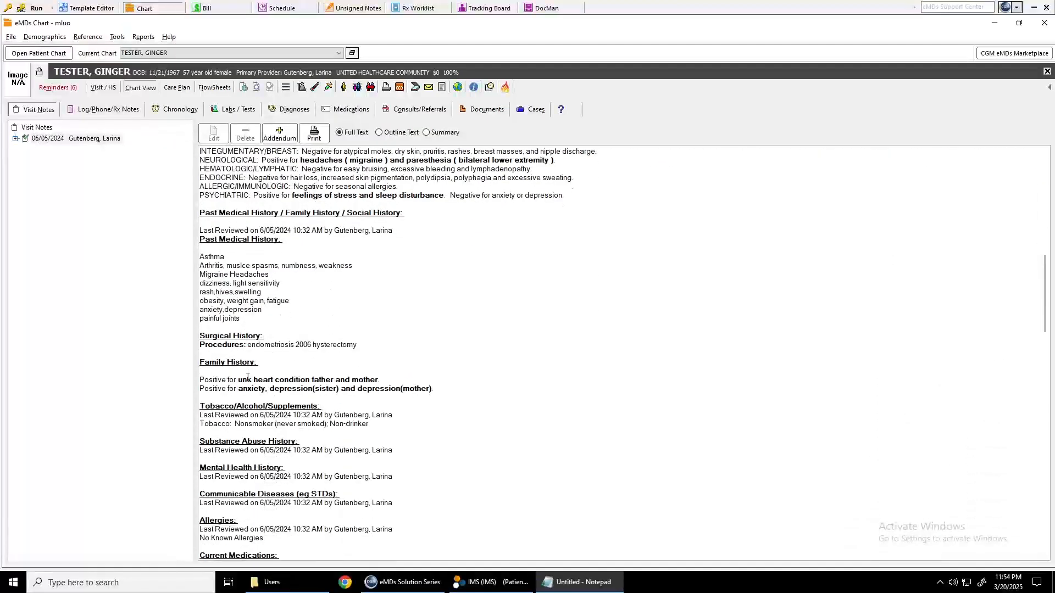
pyautogui.scroll(-8, 247, 377)
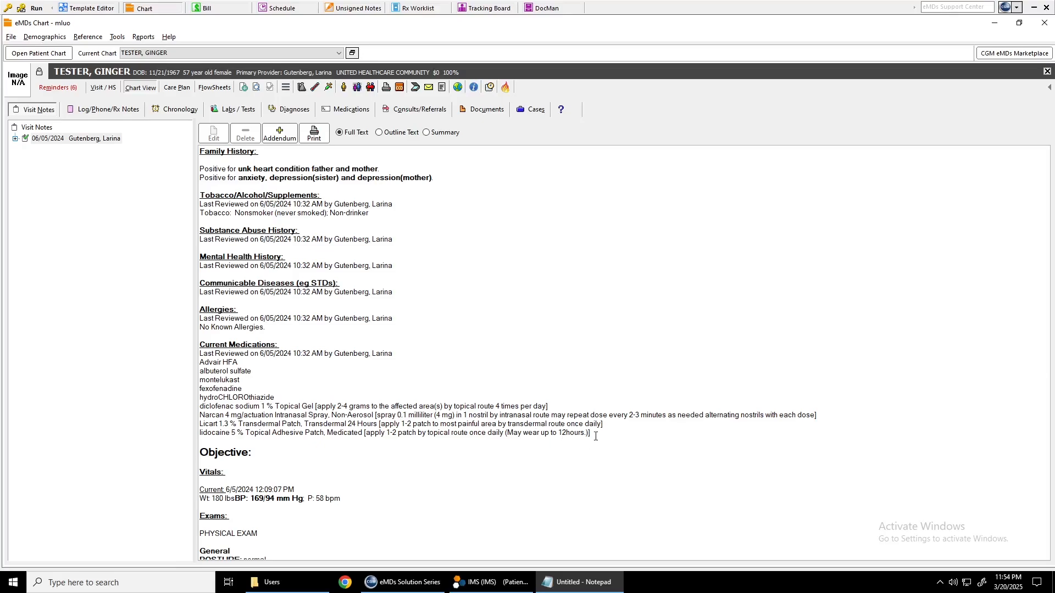
pyautogui.scroll(20, 583, 437)
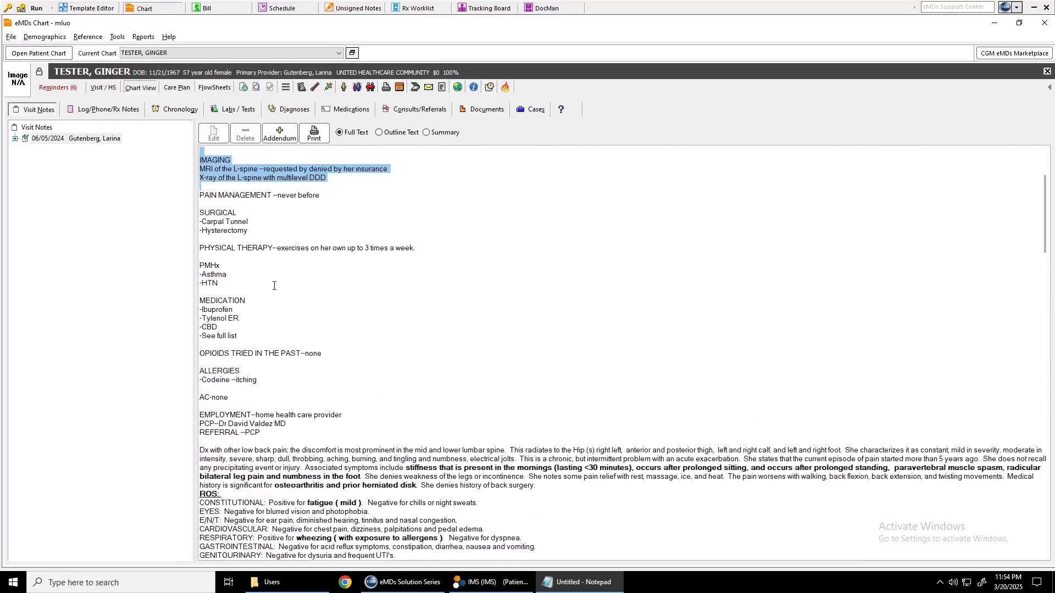
pyautogui.scroll(4, 274, 285)
pyautogui.scroll(-12, 288, 344)
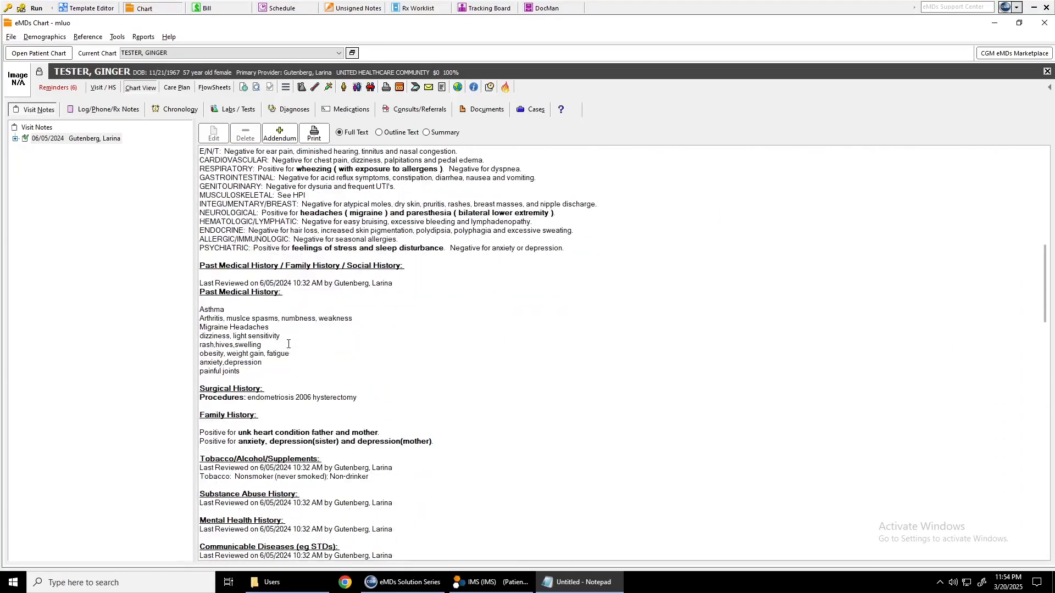
pyautogui.scroll(-10, 288, 344)
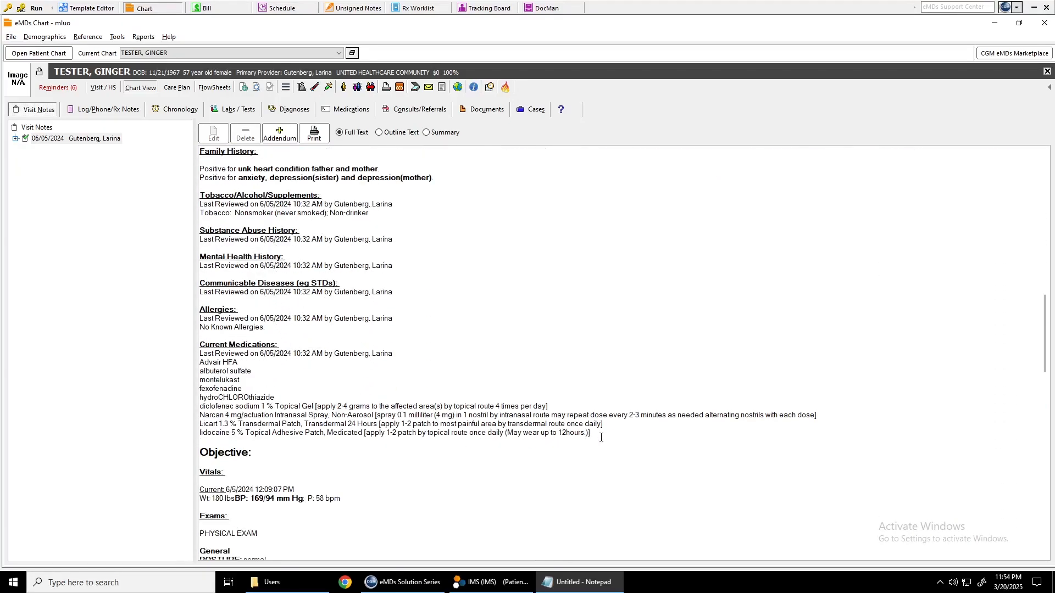
pyautogui.keyDown('shift'); pyautogui.click(577, 432); pyautogui.keyUp('shift')
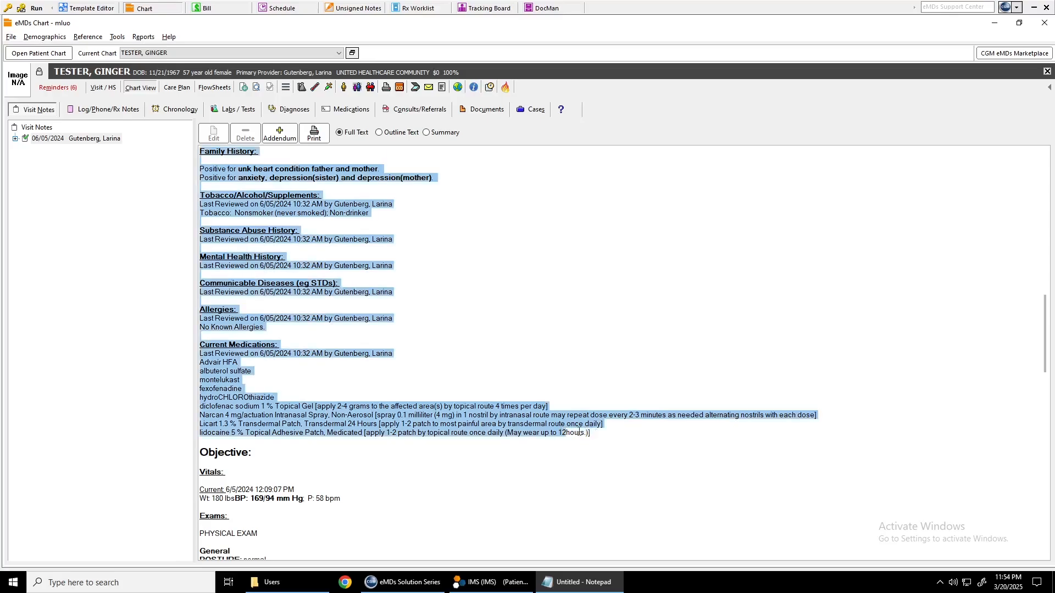
pyautogui.keyDown('shift'); pyautogui.click(591, 433); pyautogui.keyUp('shift')
pyautogui.scroll(11, 477, 452)
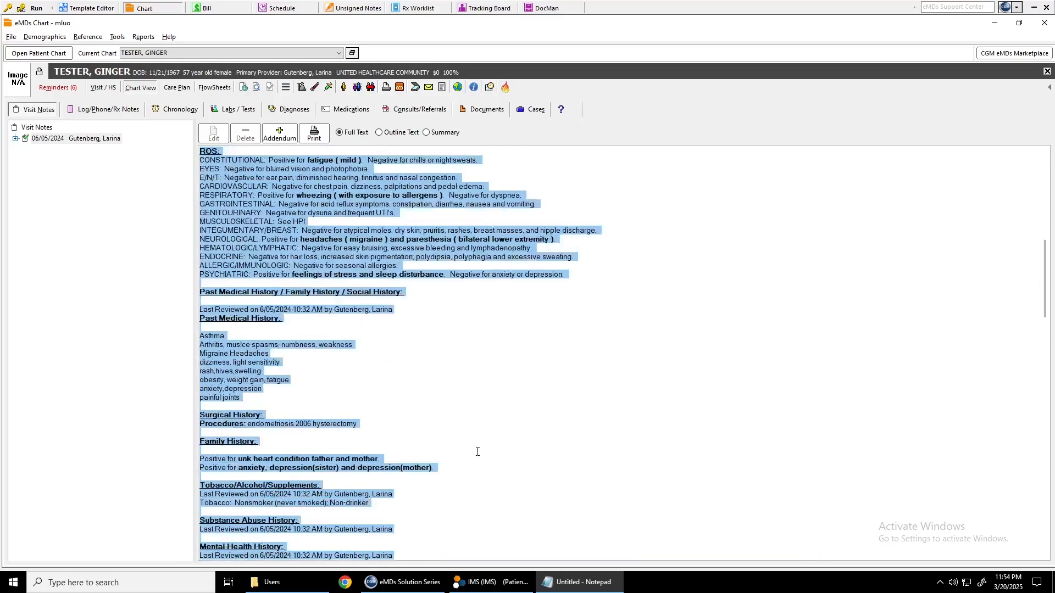
pyautogui.scroll(-7, 477, 452)
pyautogui.scroll(-4, 330, 388)
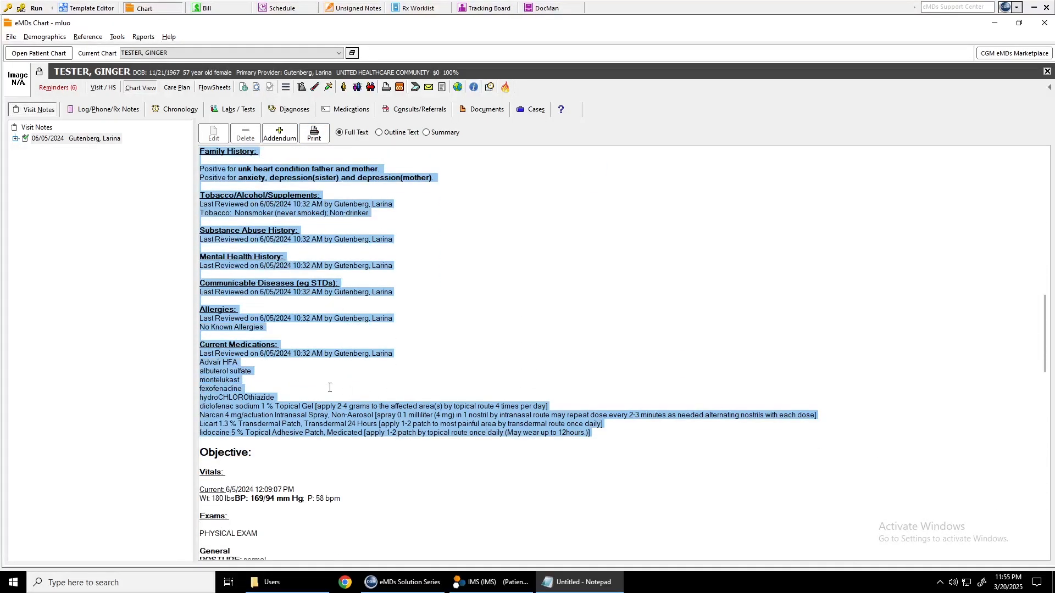
pyautogui.rightClick(226, 384)
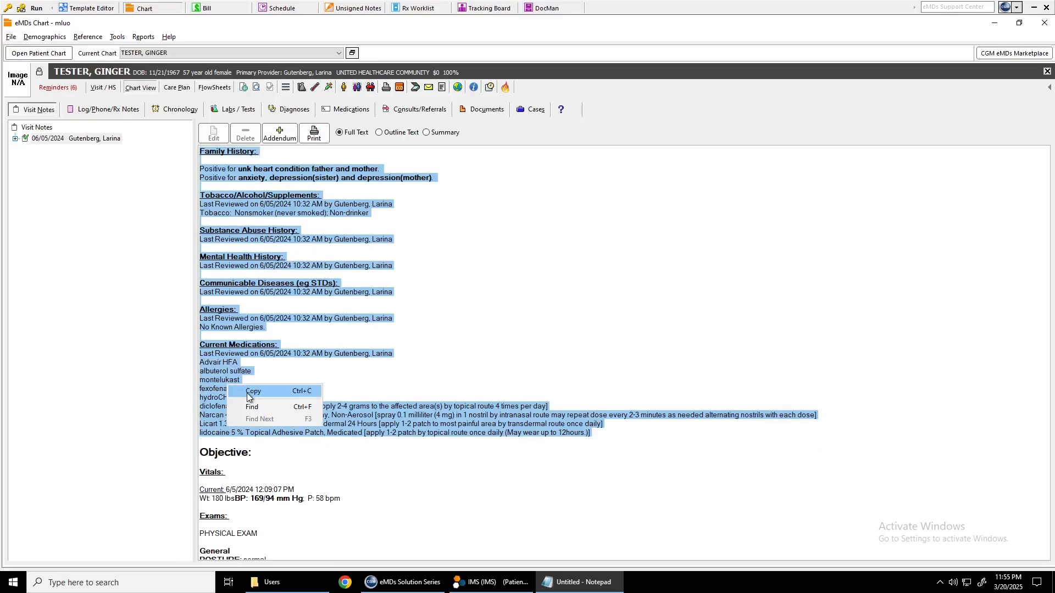
pyautogui.click(251, 391)
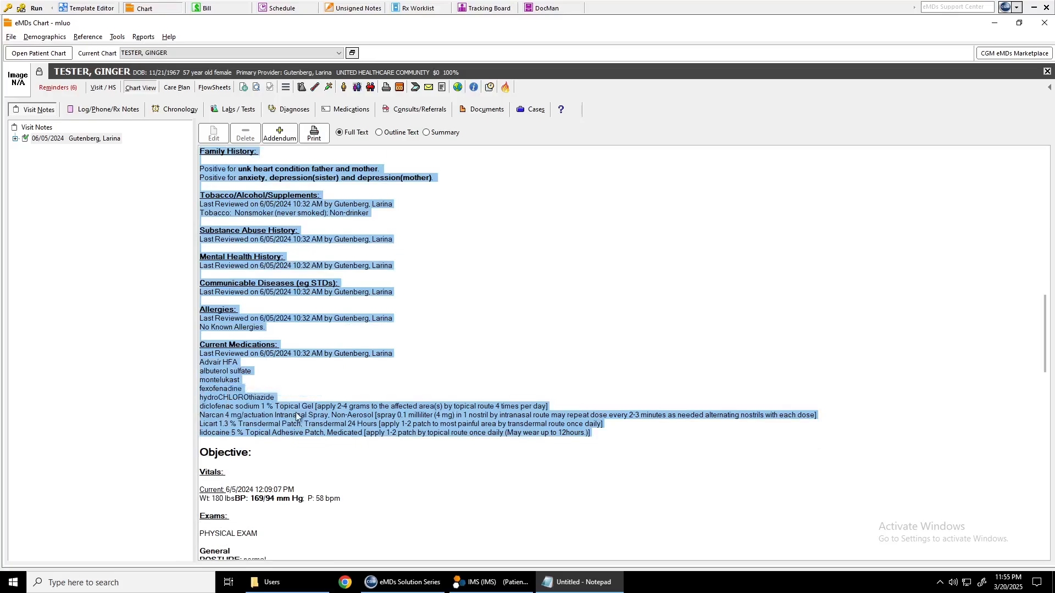
# - Paste the copied visit note text into the blank Notepad document and return to its beginning
pyautogui.click(576, 584)
pyautogui.click(557, 589)
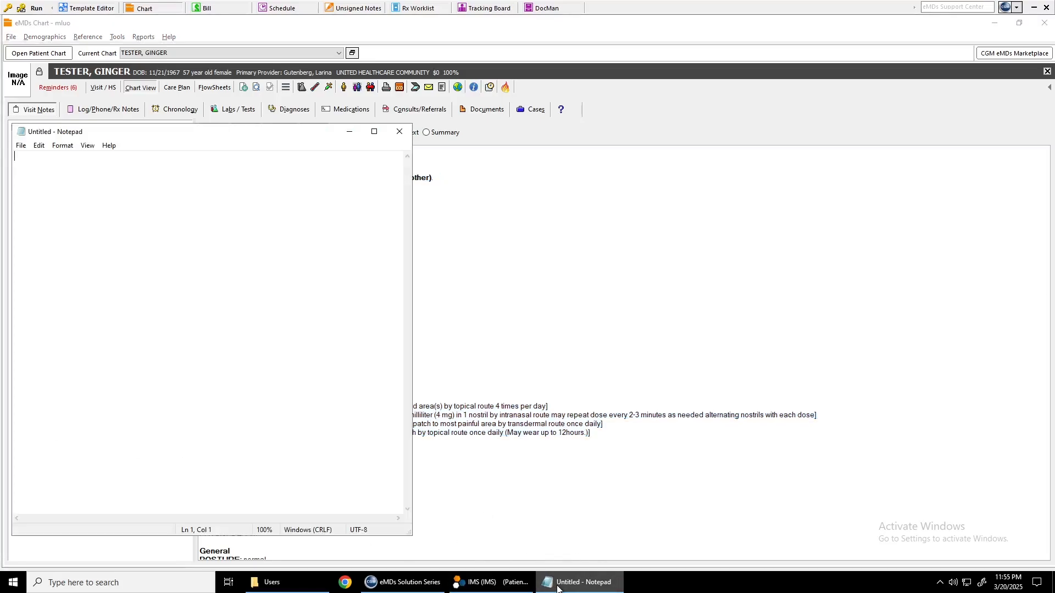
pyautogui.hotkey('ctrl', 'v')
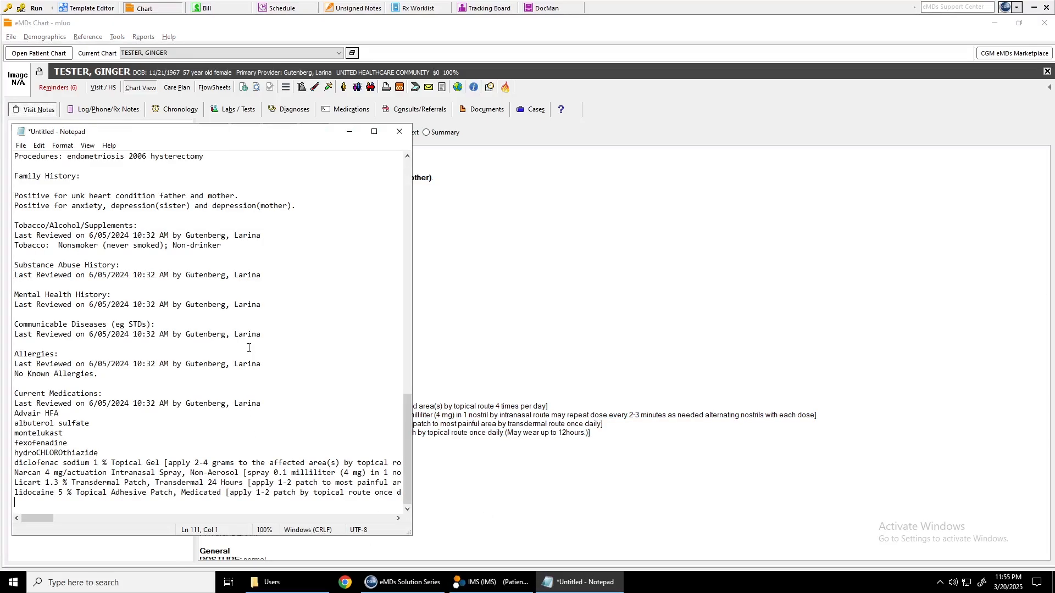
pyautogui.scroll(20, 248, 348)
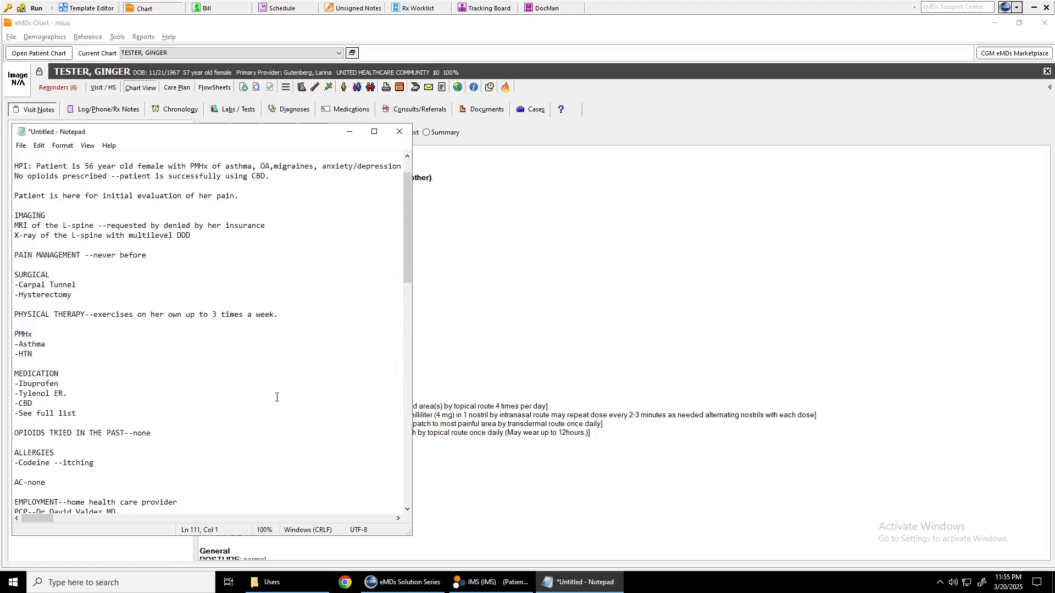
pyautogui.scroll(2, 277, 397)
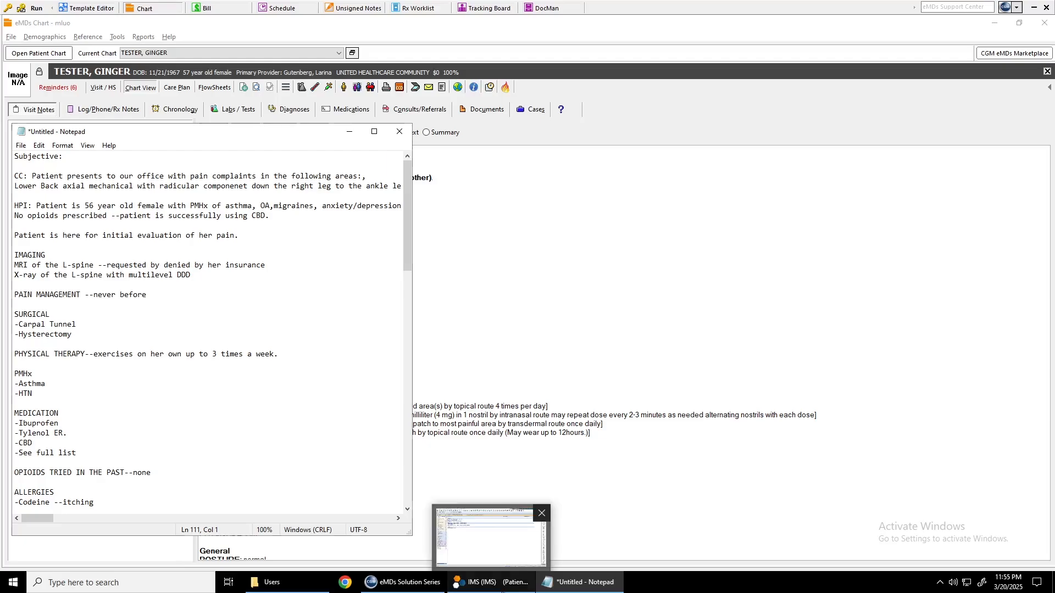
# - Switch to the 03/20/2025 visit note in IMS, alternating between it and the pasted Notepad text
pyautogui.click(489, 582)
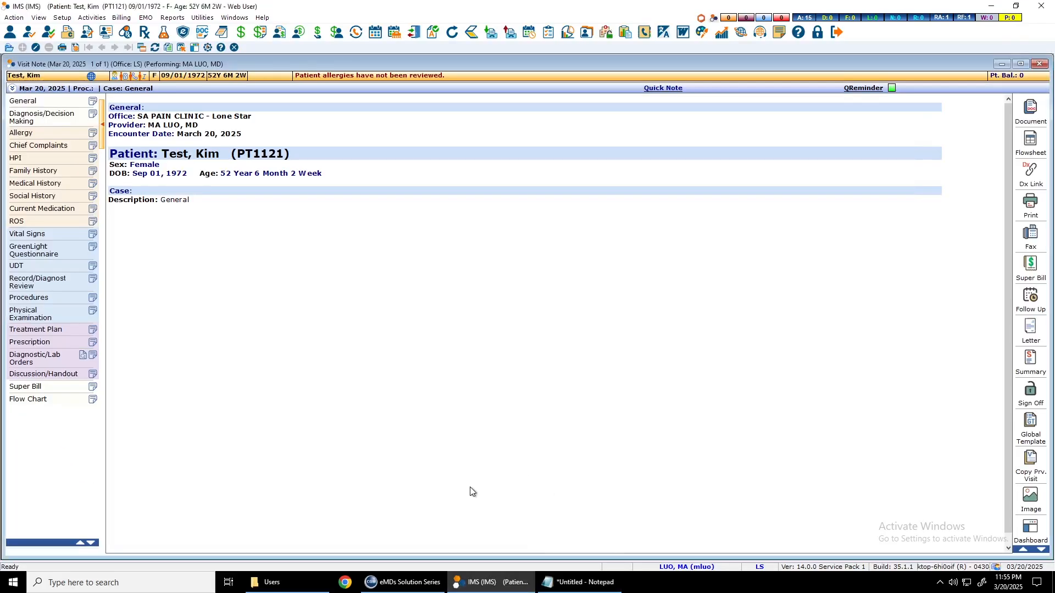
pyautogui.hotkey('alt', 'Tab')
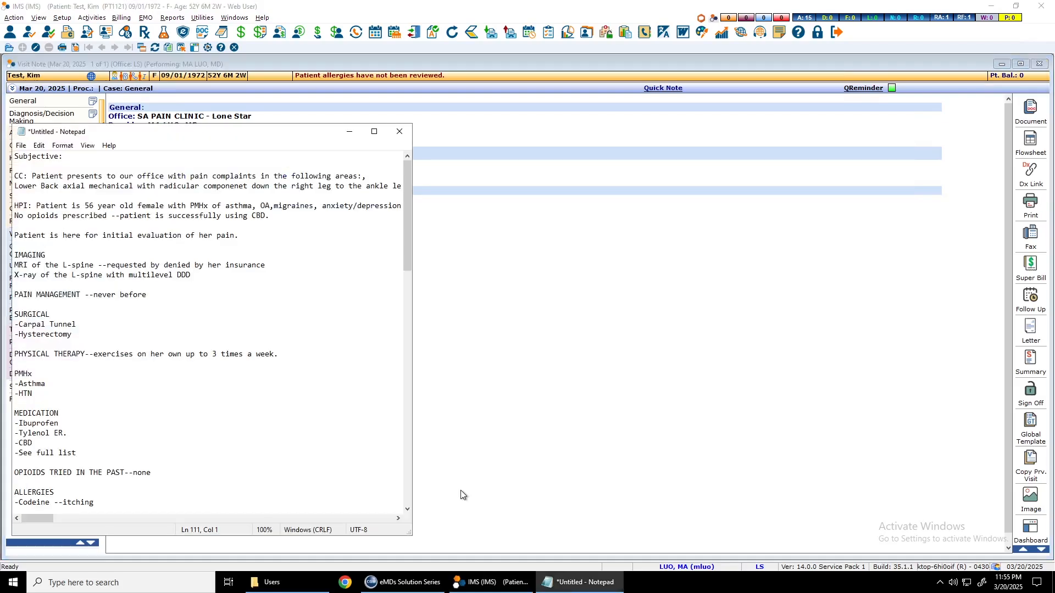
pyautogui.hotkey('alt', 'Tab')
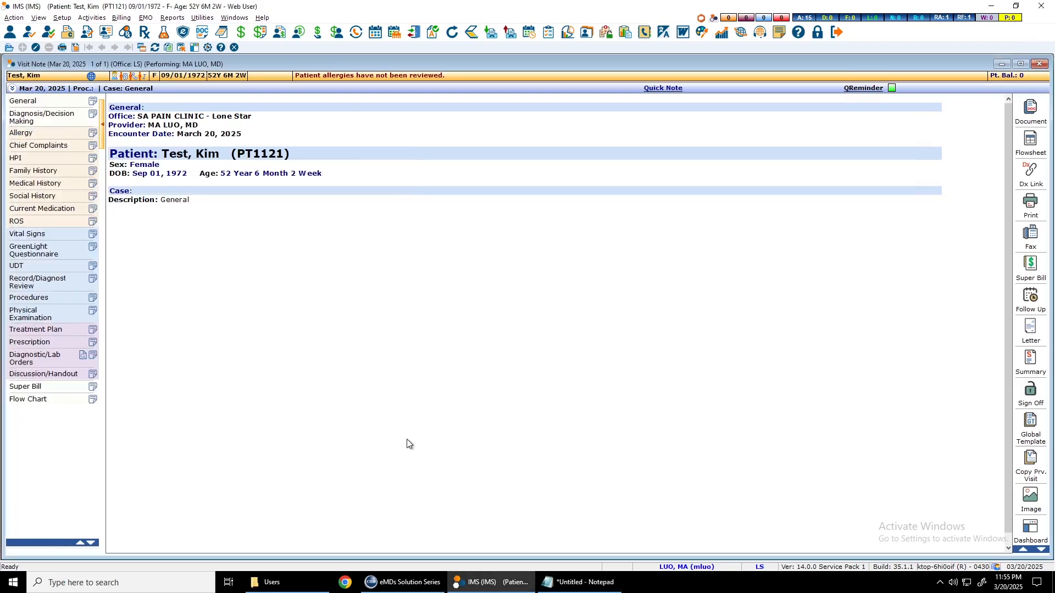
pyautogui.hotkey('alt', 'Tab')
pyautogui.hotkey('alt', 'Tab')
pyautogui.hotkey('alt', 'Tab')
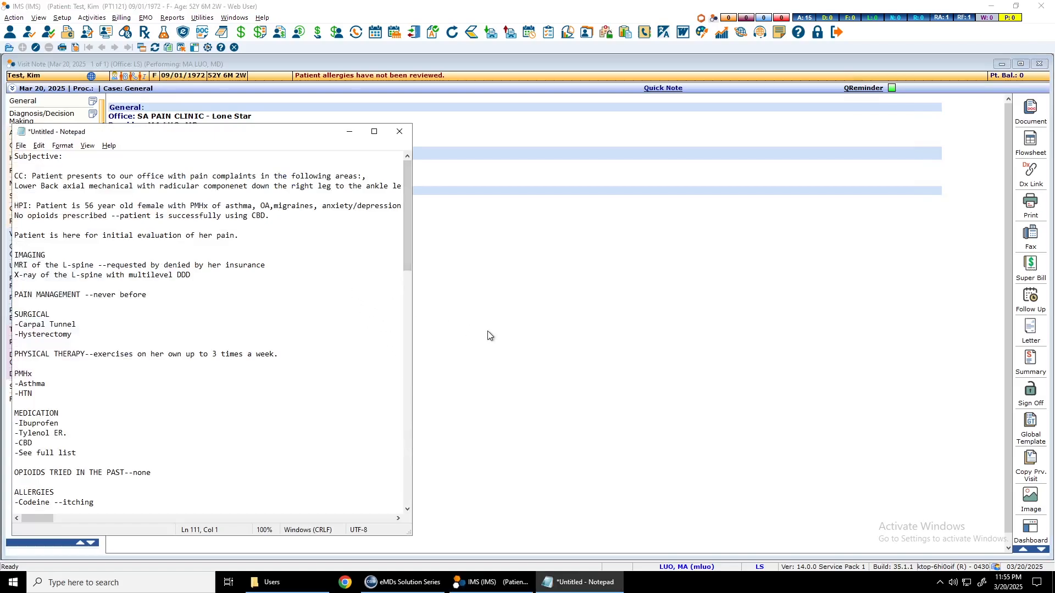
pyautogui.hotkey('alt', 'Tab')
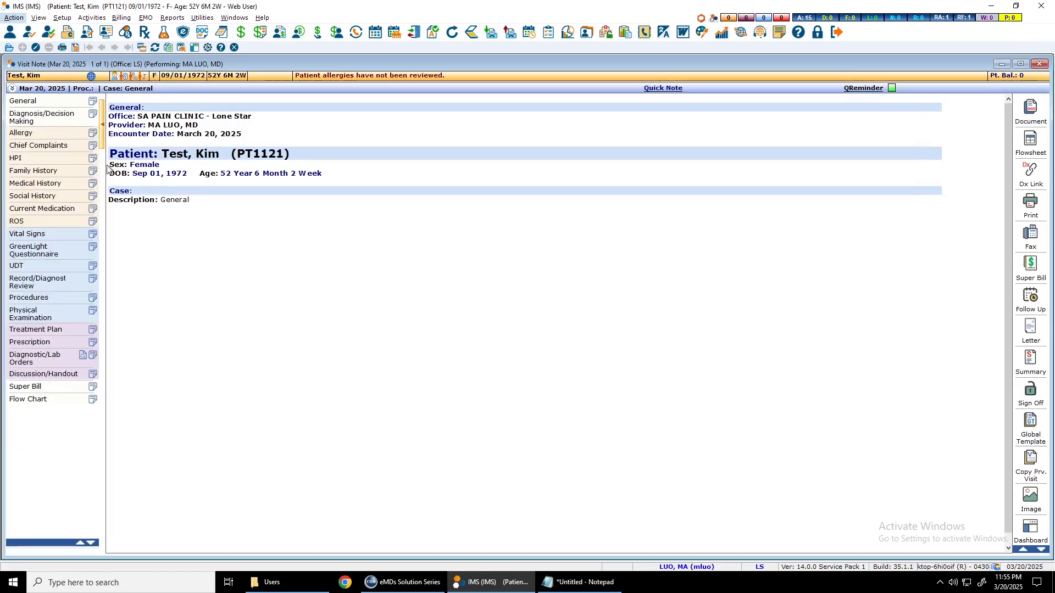
# - Add a second Performing provider row in the visit note's General details and accept the details
pyautogui.click(61, 101)
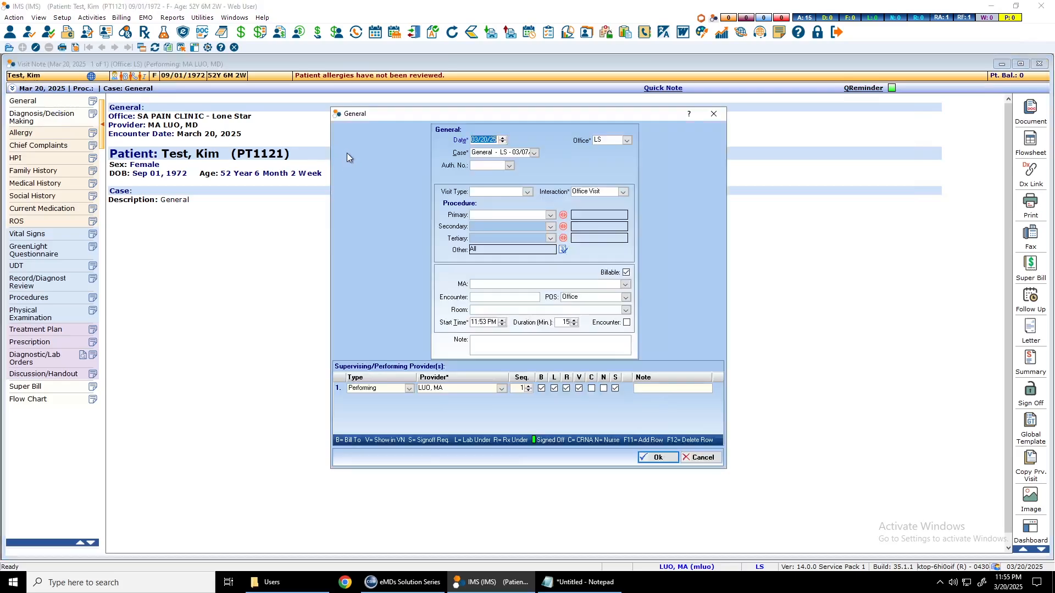
pyautogui.click(644, 442)
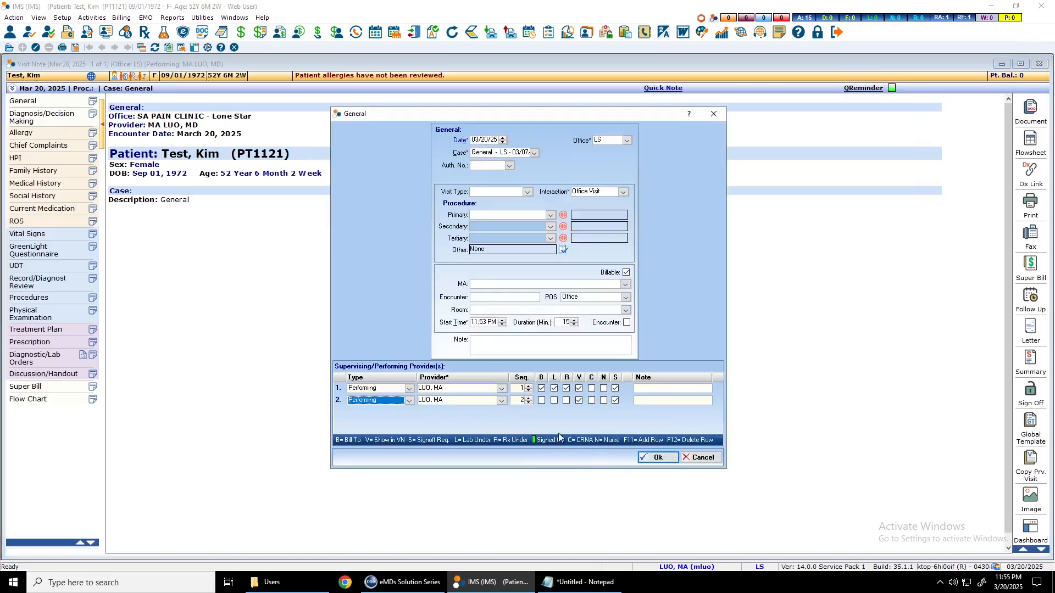
pyautogui.click(409, 390)
pyautogui.click(386, 404)
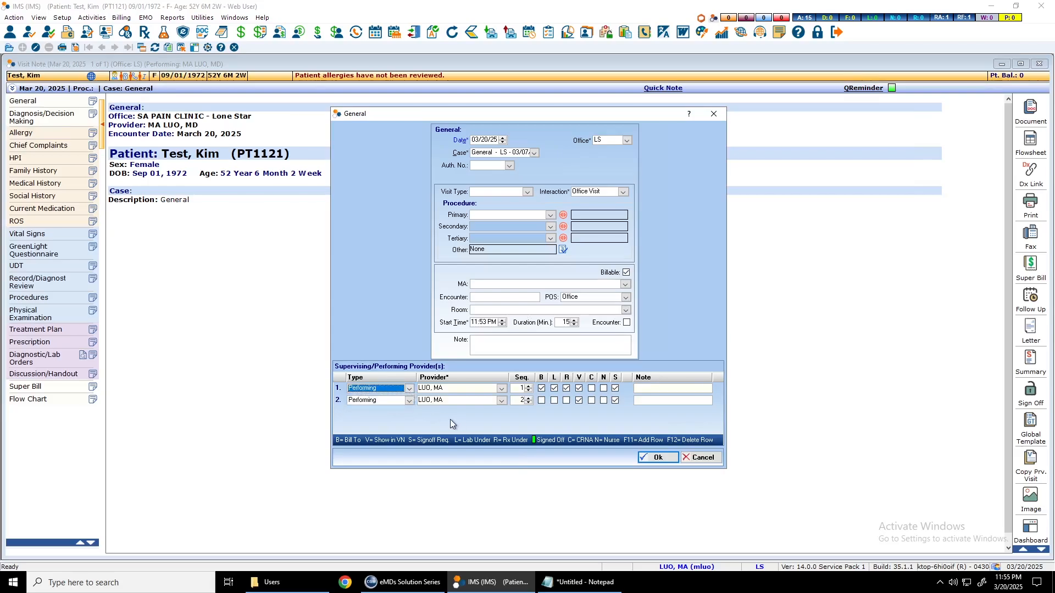
pyautogui.click(409, 390)
pyautogui.click(407, 390)
pyautogui.press('F12')
pyautogui.click(530, 328)
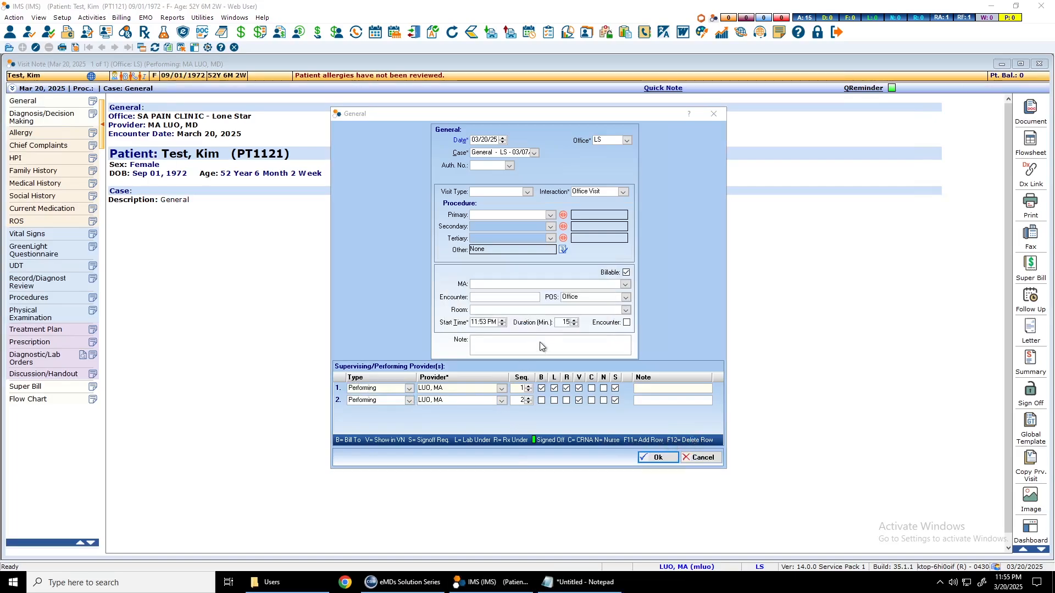
pyautogui.click(658, 457)
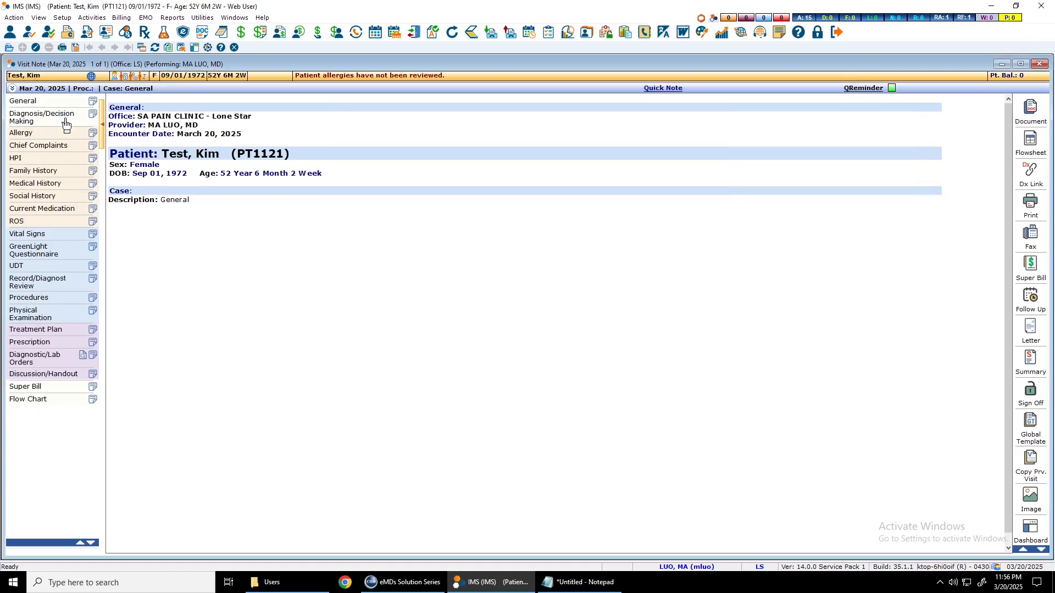
# - Add diagnoses Z79.891, M54.51 and M54.16 from the miscellaneous and lumbar/sacral code templates to the visit note's Diagnosis/Decision Making section
pyautogui.click(60, 117)
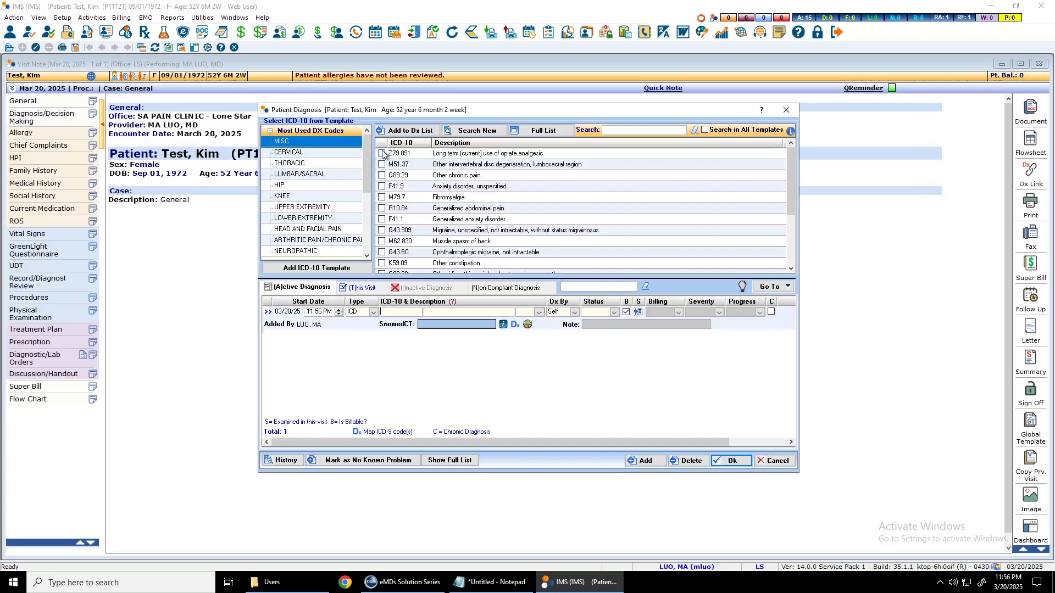
pyautogui.click(382, 153)
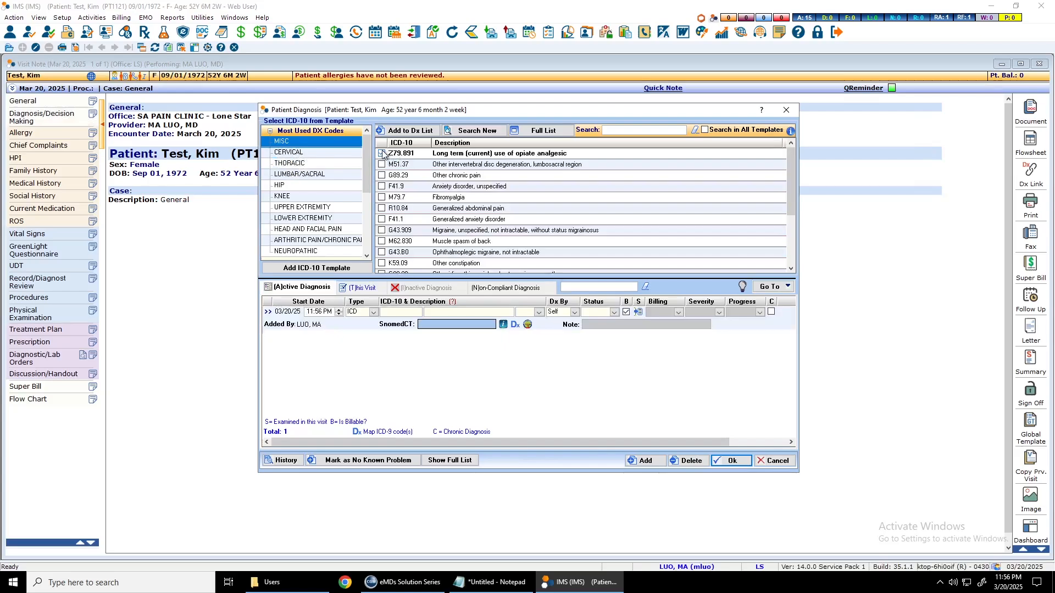
pyautogui.click(301, 156)
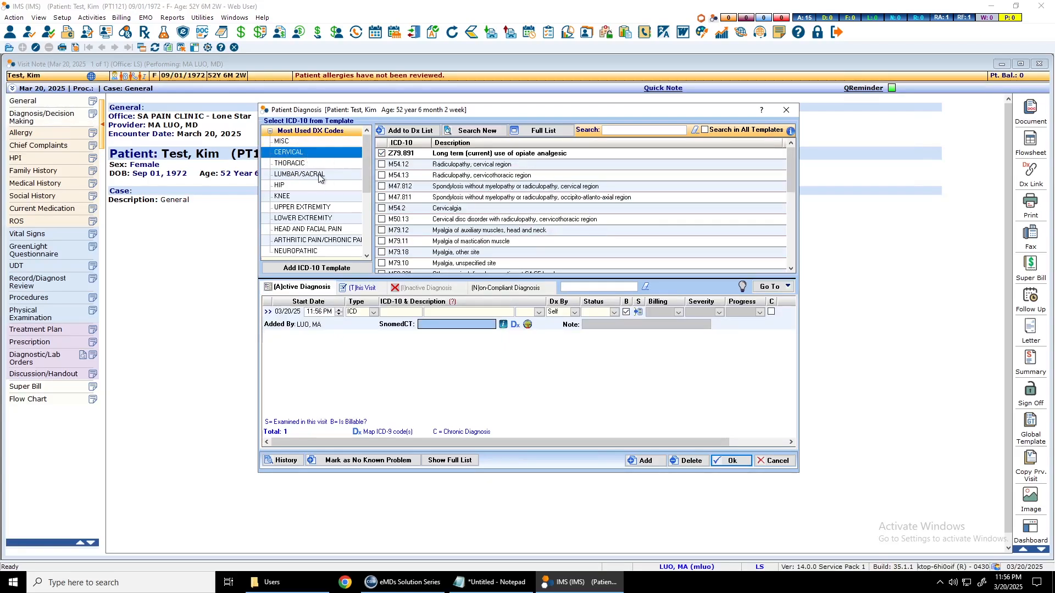
pyautogui.click(306, 174)
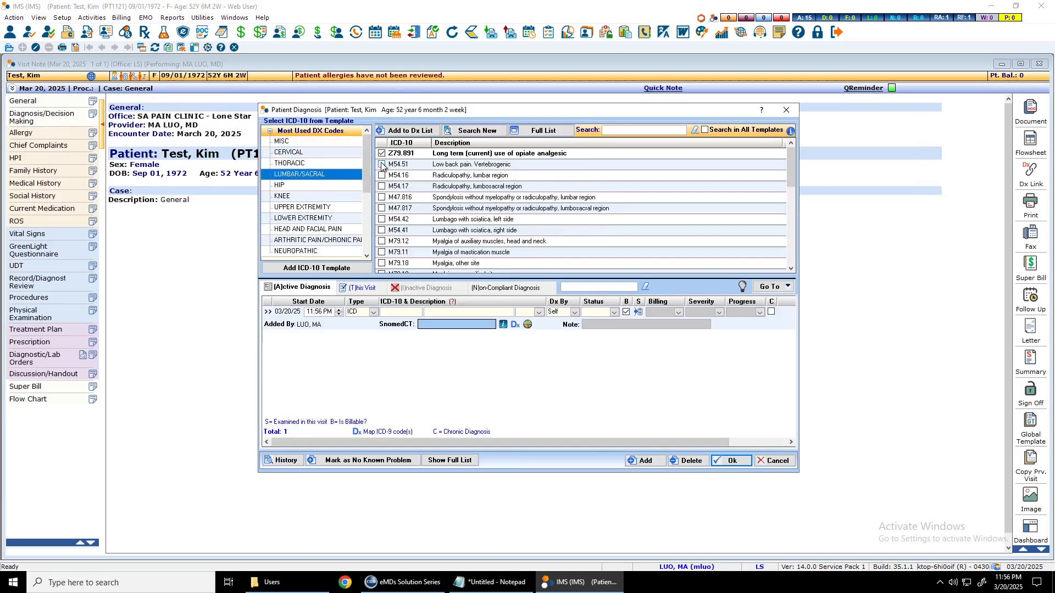
pyautogui.click(381, 164)
pyautogui.click(382, 176)
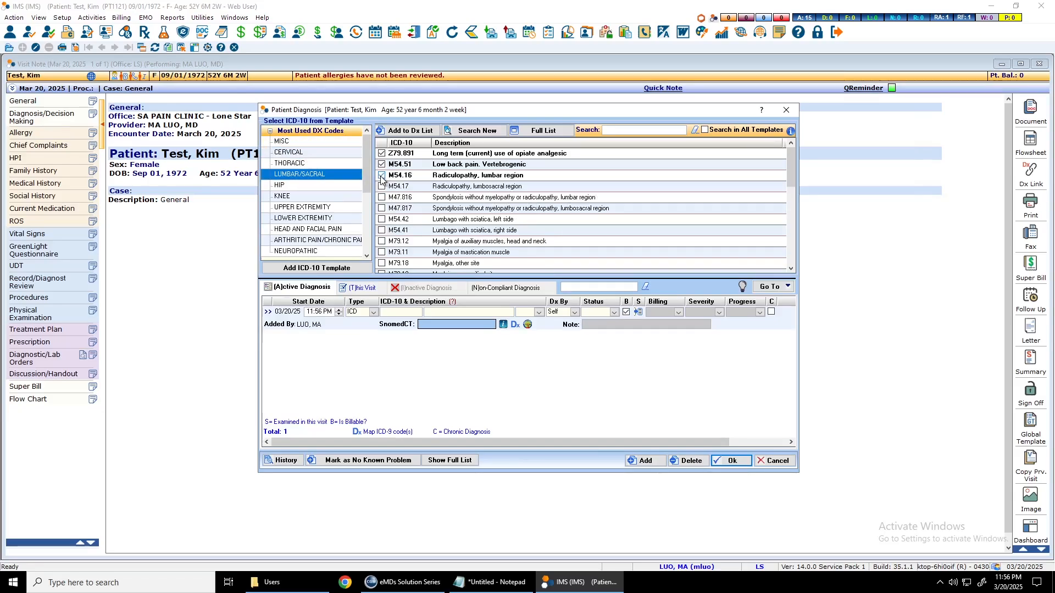
pyautogui.click(405, 131)
pyautogui.click(732, 460)
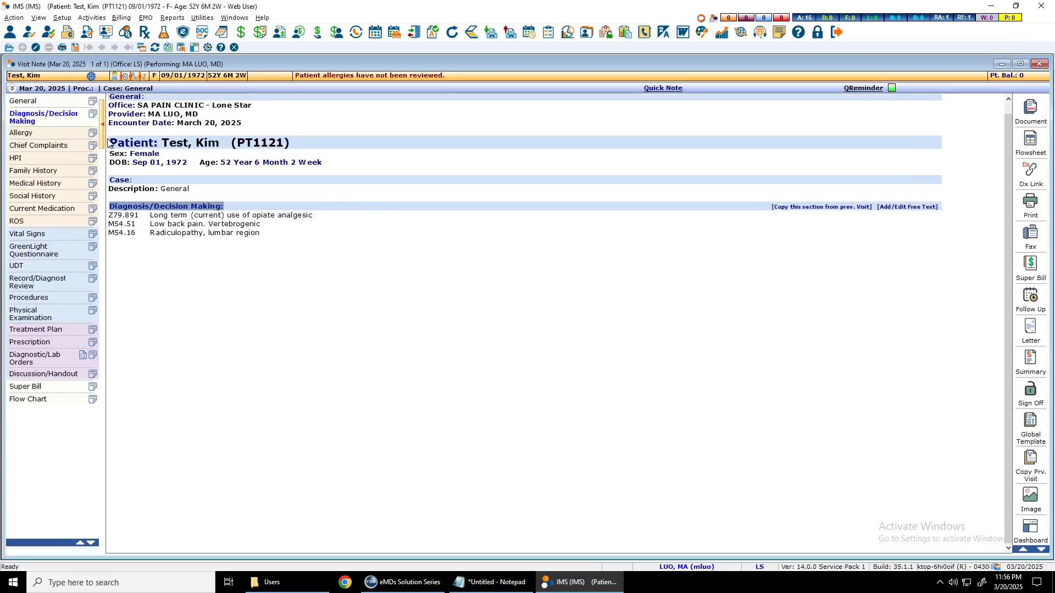
# - Switch to the pasted chart text in Notepad and move the "-Codeine --itching" line from ALLERGIES to the clipboard, closing the gap it leaves
pyautogui.hotkey('alt', 'Tab')
pyautogui.scroll(-3, 126, 318)
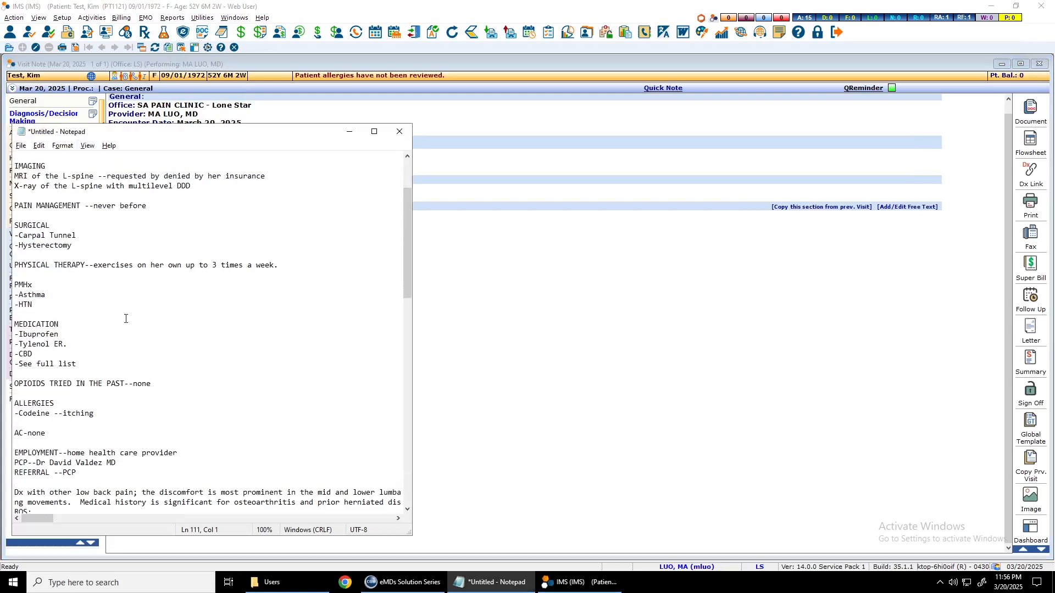
pyautogui.moveTo(111, 418); pyautogui.dragTo(12, 414)
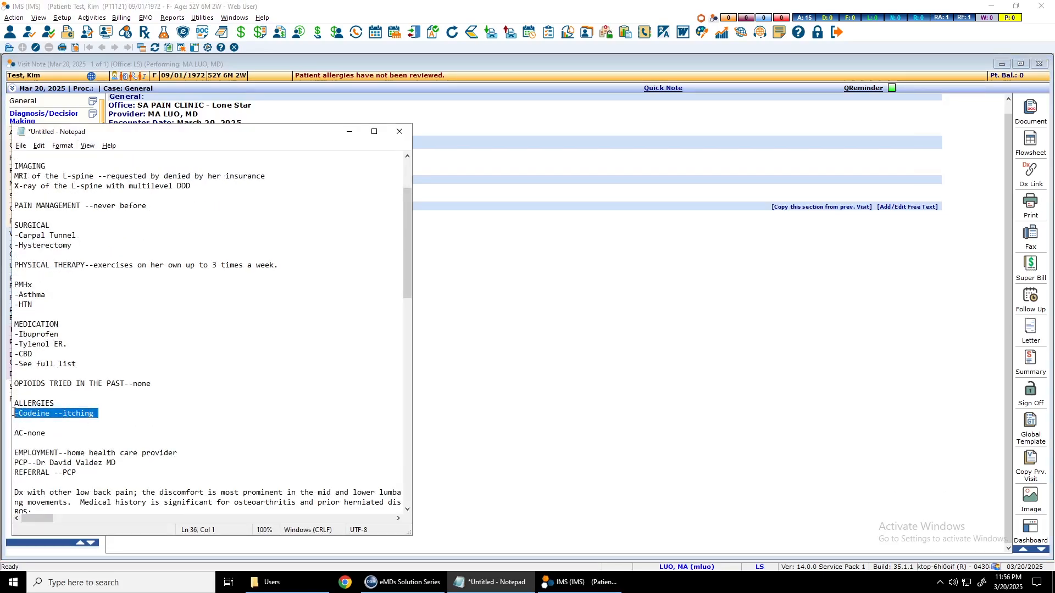
pyautogui.scroll(-6, 95, 423)
pyautogui.scroll(-5, 96, 423)
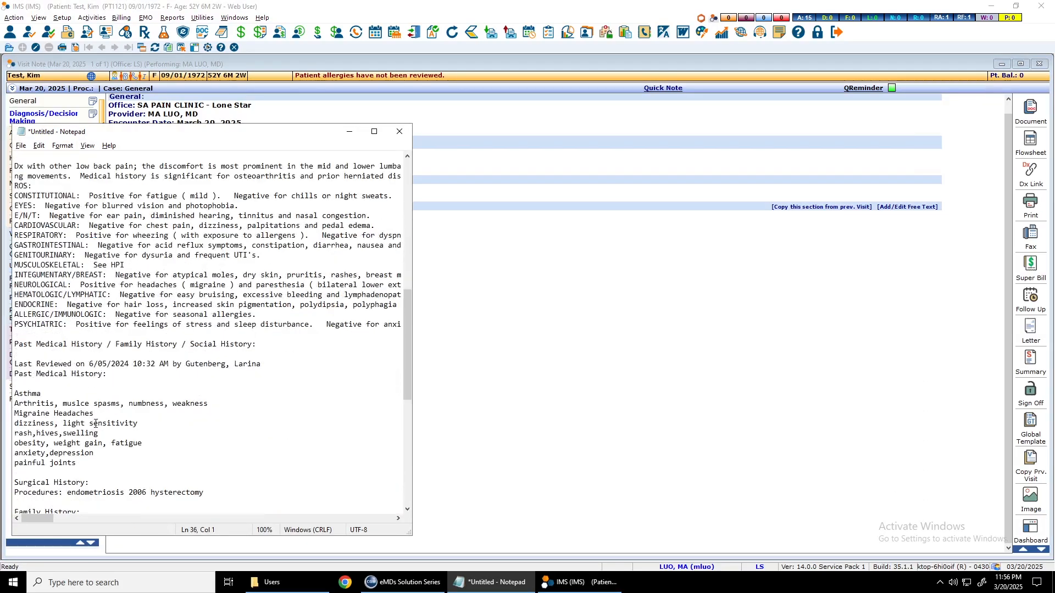
pyautogui.scroll(7, 95, 424)
pyautogui.click(114, 299)
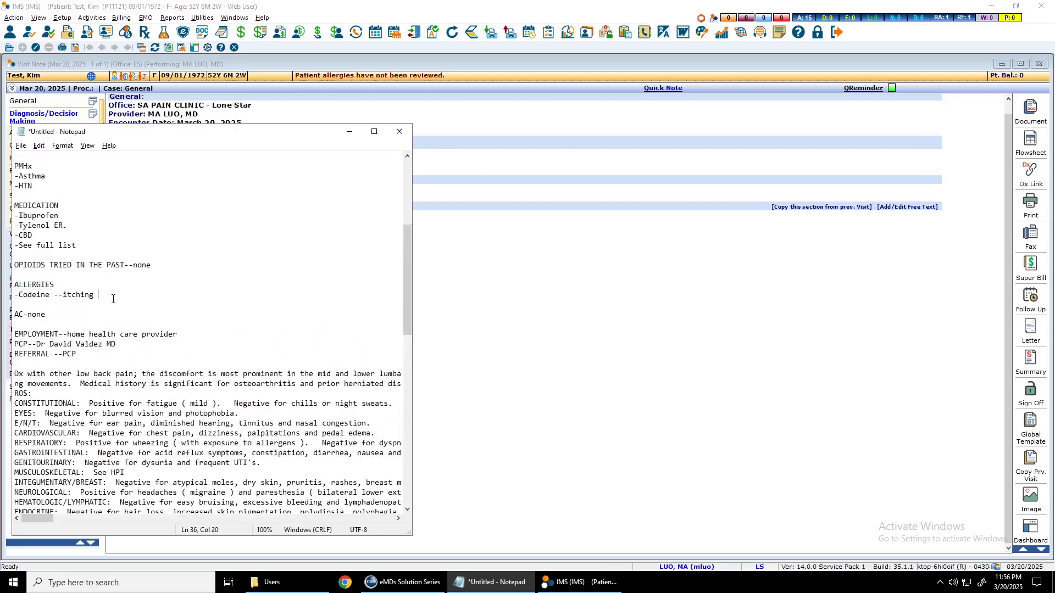
pyautogui.moveTo(113, 298); pyautogui.dragTo(18, 297)
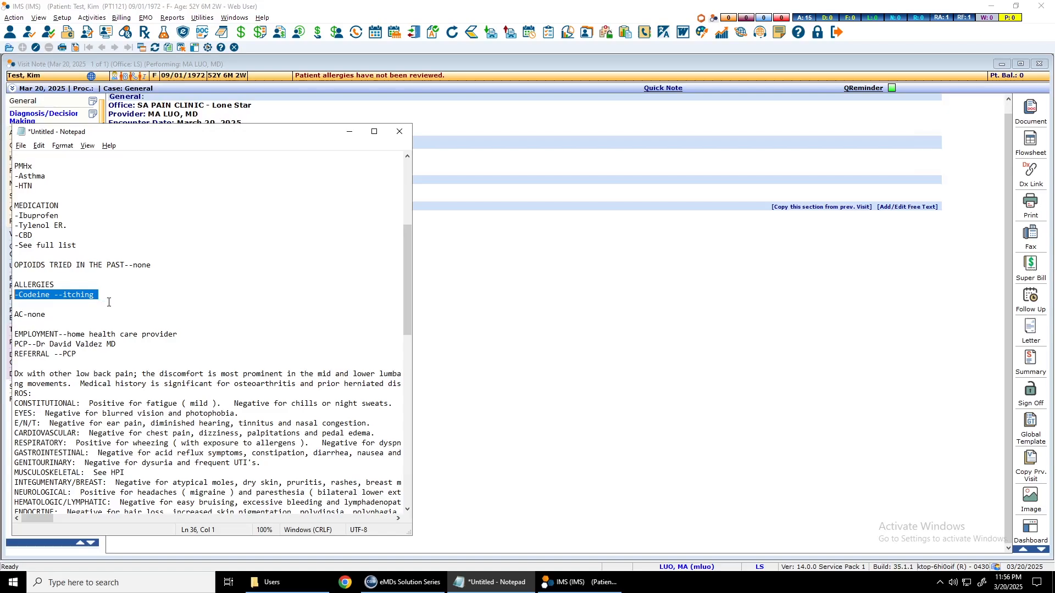
pyautogui.moveTo(110, 300); pyautogui.dragTo(8, 297)
pyautogui.press('alt')
pyautogui.press('alt')
pyautogui.moveTo(137, 288); pyautogui.dragTo(105, 301)
pyautogui.hotkey('ctrl', 'c')
pyautogui.press('BackSpace')
pyautogui.press('BackSpace')
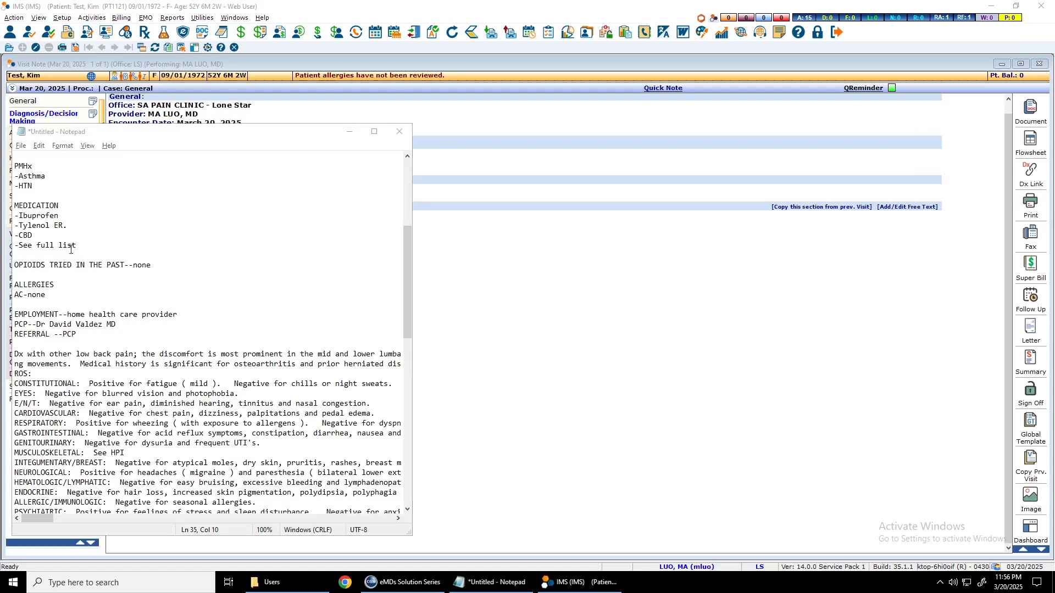
# - Return to the IMS visit note and paste the codeine allergy line into the Allergy section's free-text note
pyautogui.hotkey('alt', 'Tab')
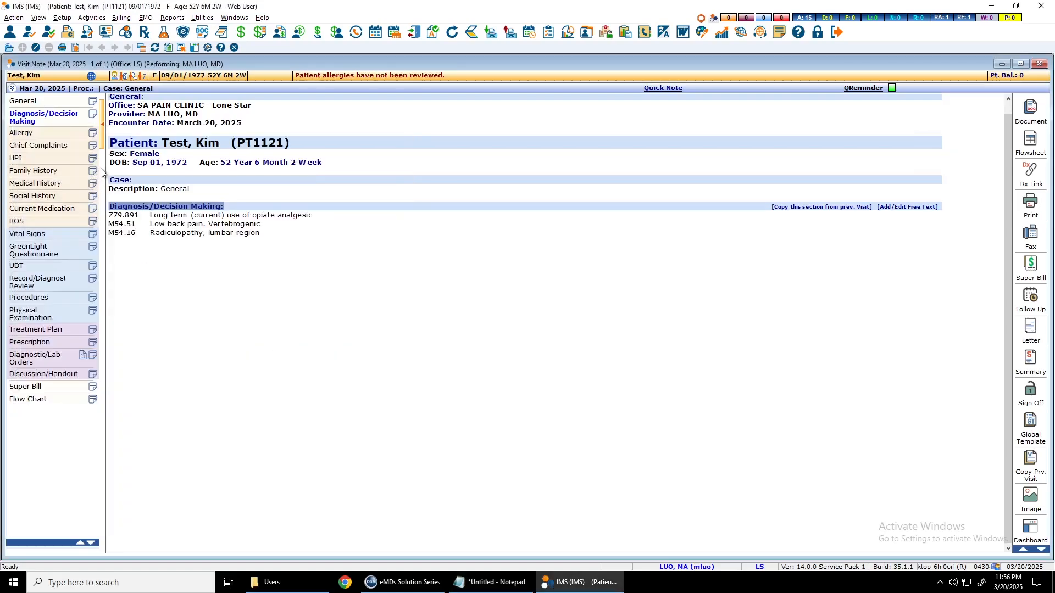
pyautogui.click(93, 133)
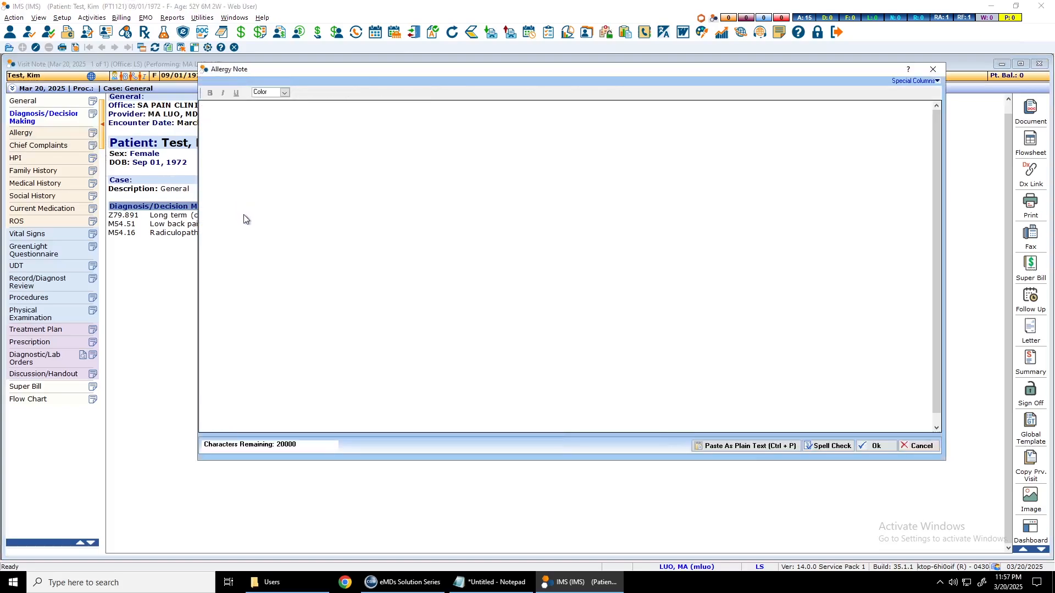
pyautogui.hotkey('ctrl', 'v')
pyautogui.hotkey('ctrl', 'a')
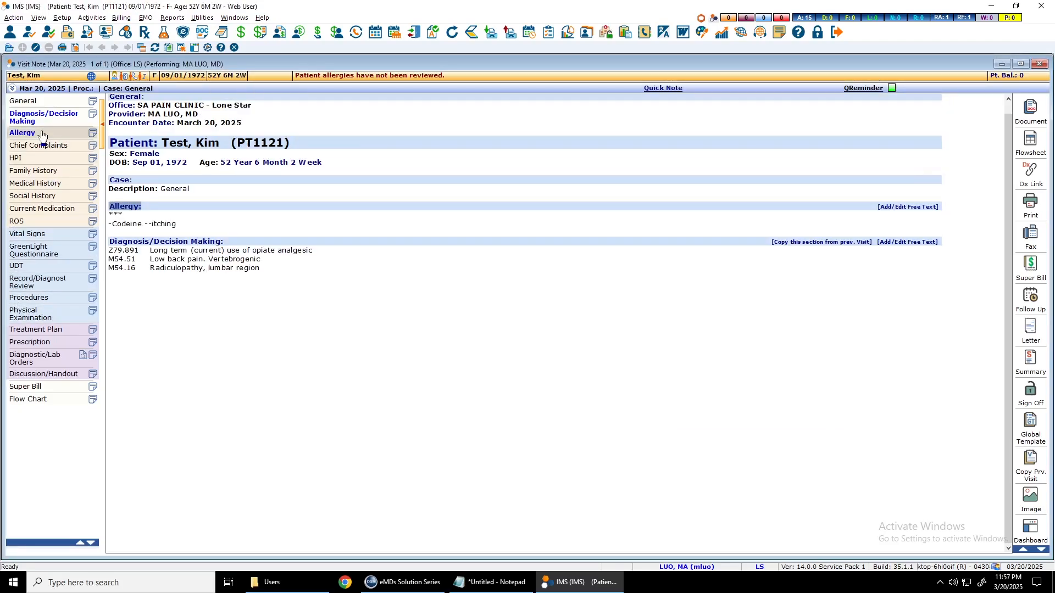
# - Check the patient's structured allergy list, dismiss it, and recheck the pasted text in the Allergy note
pyautogui.click(42, 134)
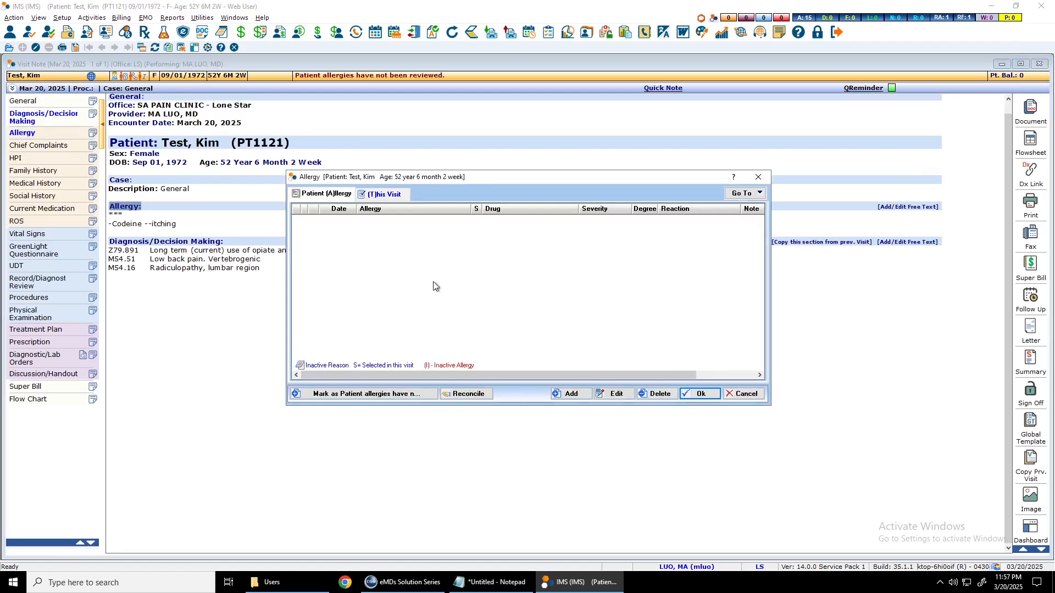
pyautogui.click(741, 394)
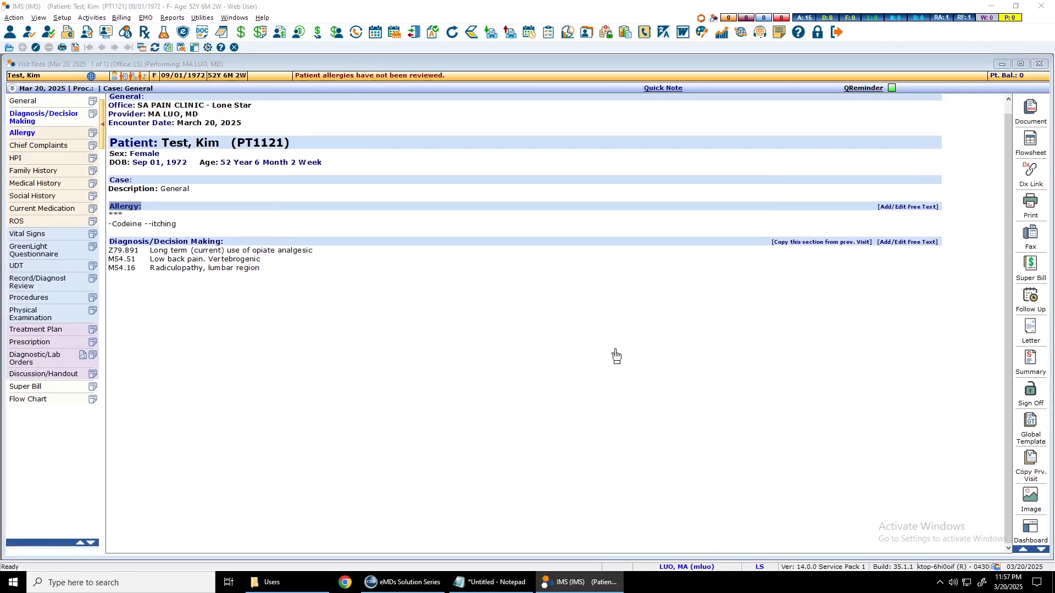
pyautogui.click(92, 134)
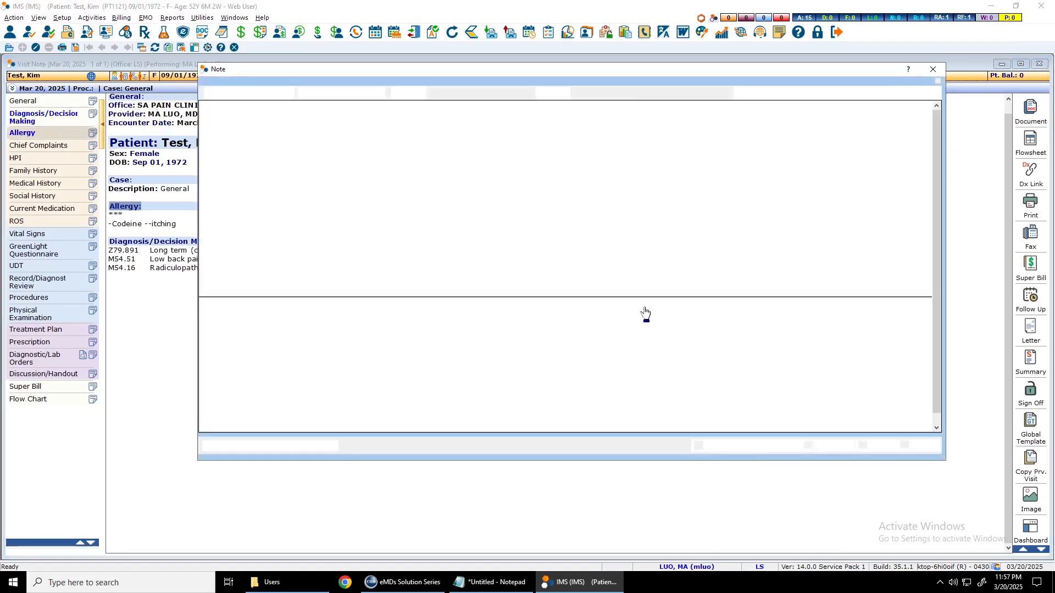
pyautogui.click(877, 446)
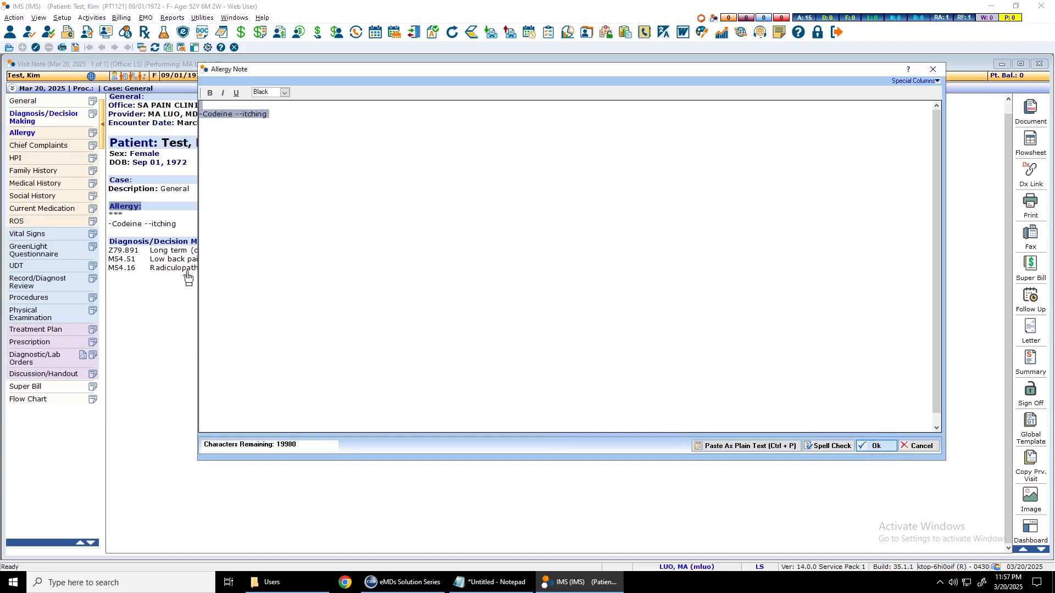
# - Enter "lower back pain" as the Chief Complaints free-text note and accept it
pyautogui.click(93, 146)
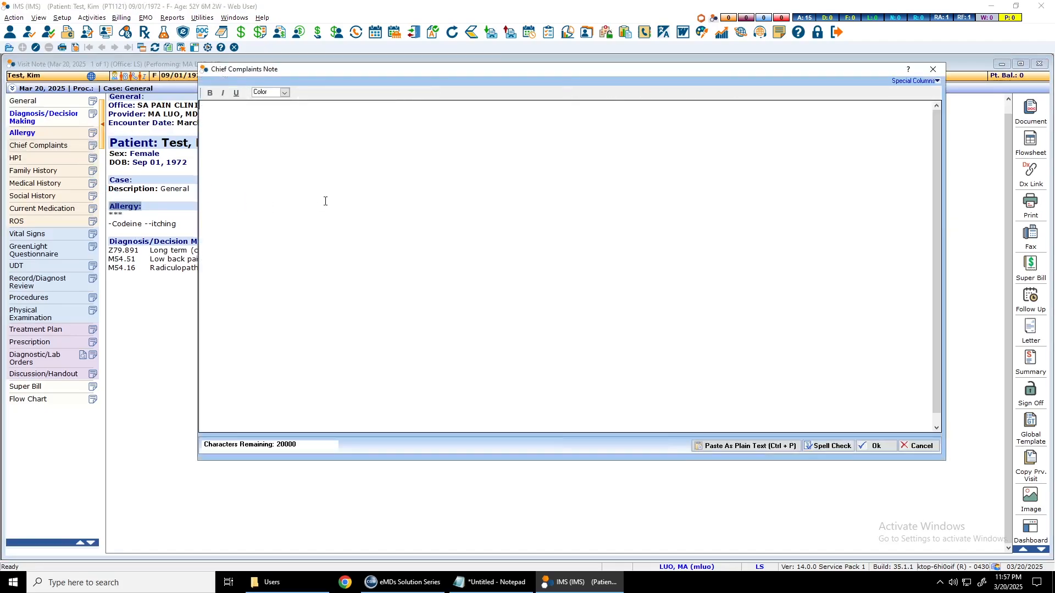
pyautogui.write('lower back pain')
pyautogui.click(873, 445)
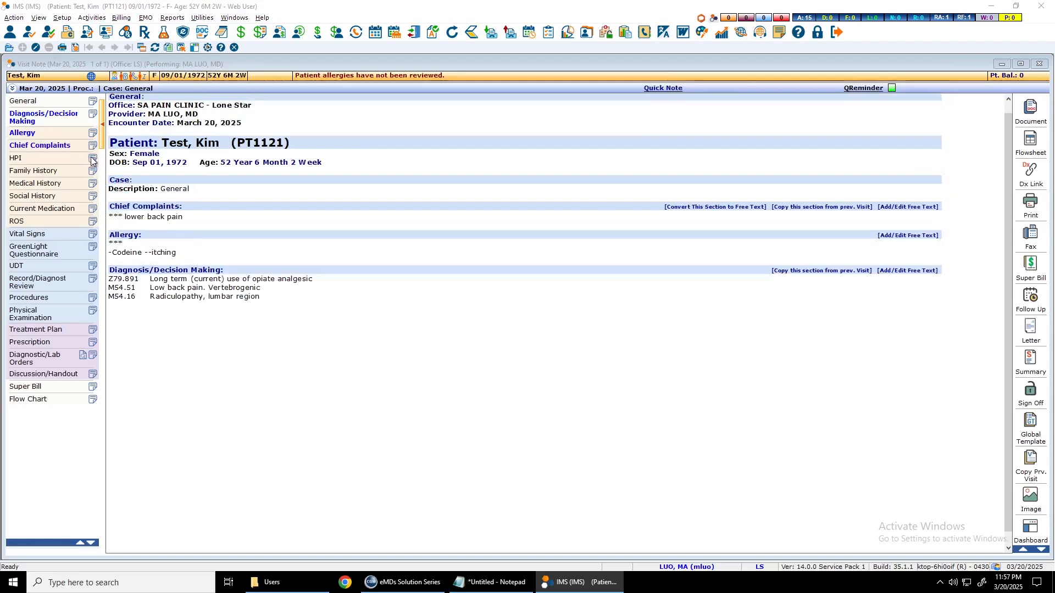
# - Switch to Notepad and cut the whole HPI text, from after the HPI heading up to the ROS heading
pyautogui.hotkey('alt', 'Tab')
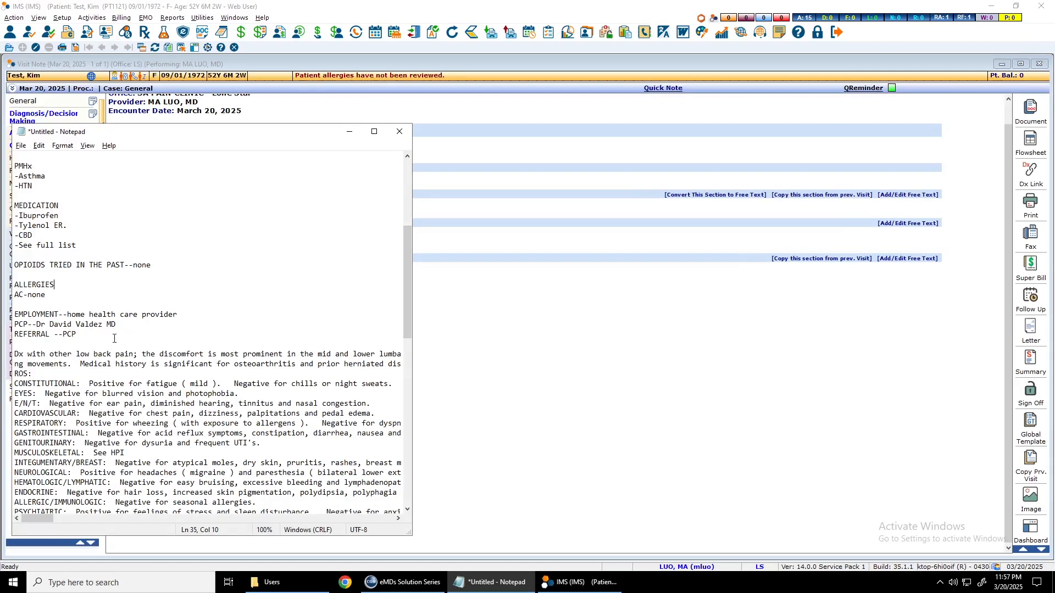
pyautogui.moveTo(79, 336); pyautogui.dragTo(38, 325)
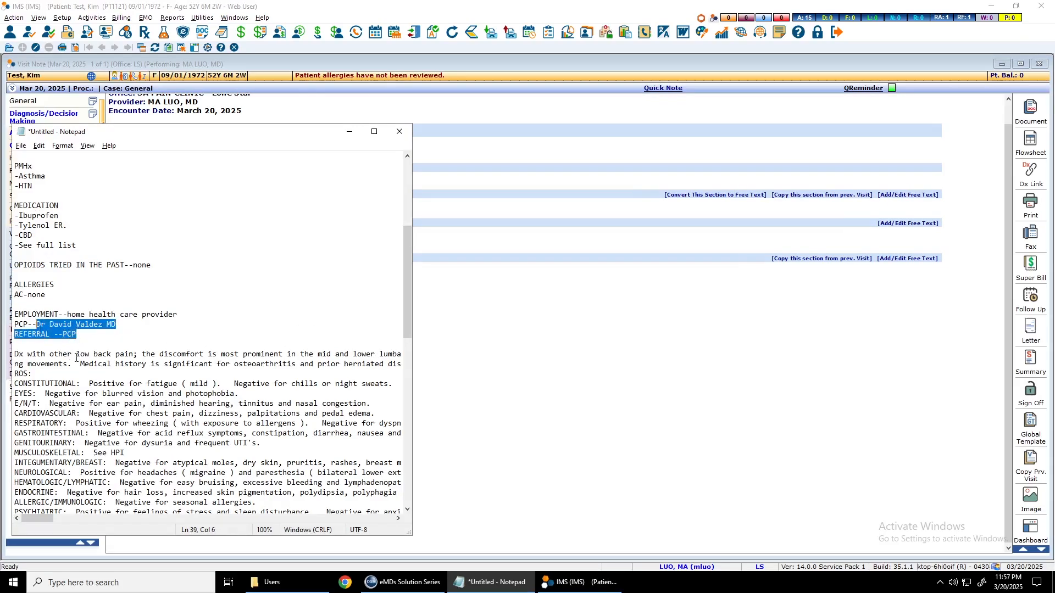
pyautogui.scroll(1, 74, 343)
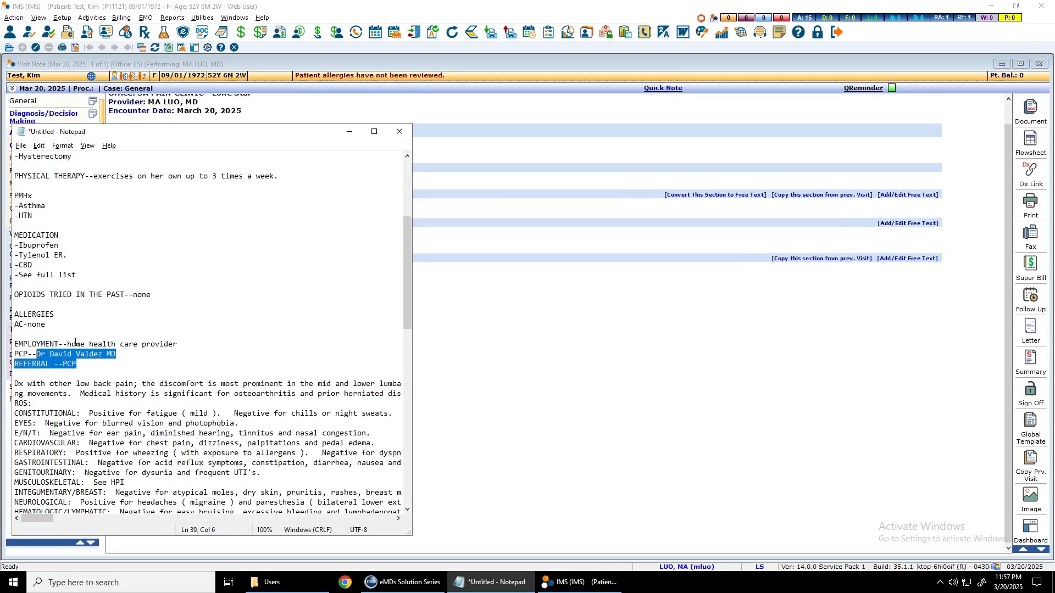
pyautogui.scroll(2, 75, 343)
pyautogui.scroll(-2, 97, 383)
pyautogui.click(56, 396)
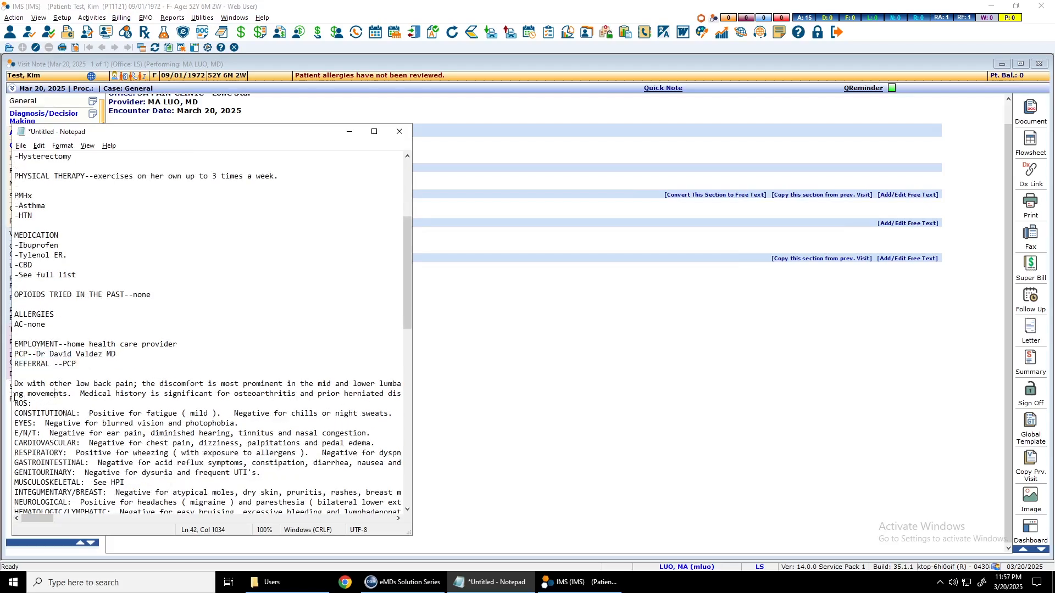
pyautogui.moveTo(15, 402); pyautogui.dragTo(31, 205)
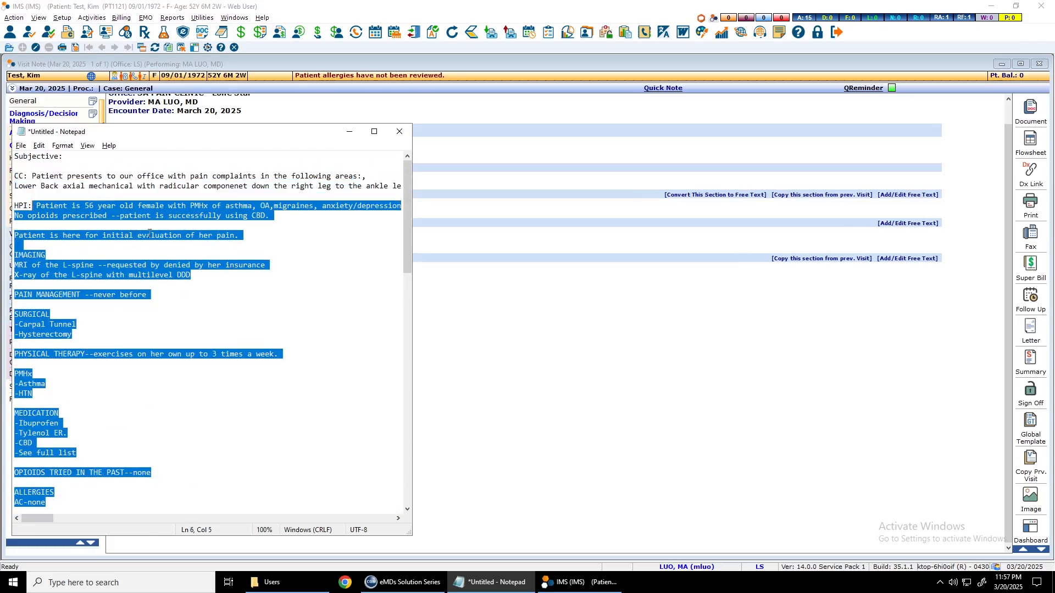
pyautogui.press('Delete')
# - Return to the IMS visit note, paste the cut history text into the HPI free-text note and accept it
pyautogui.hotkey('alt', 'Tab')
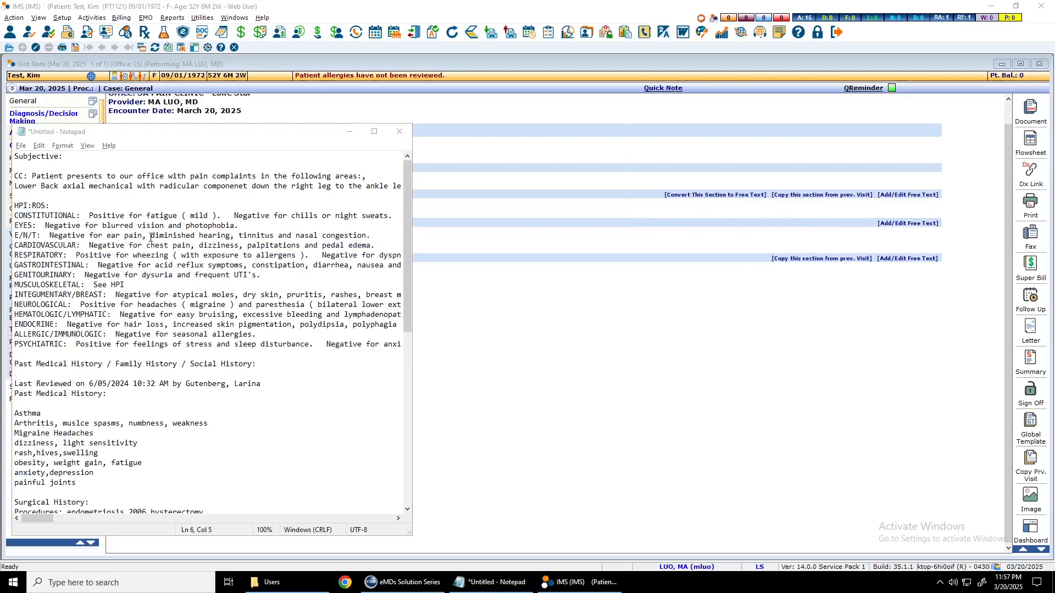
pyautogui.click(92, 160)
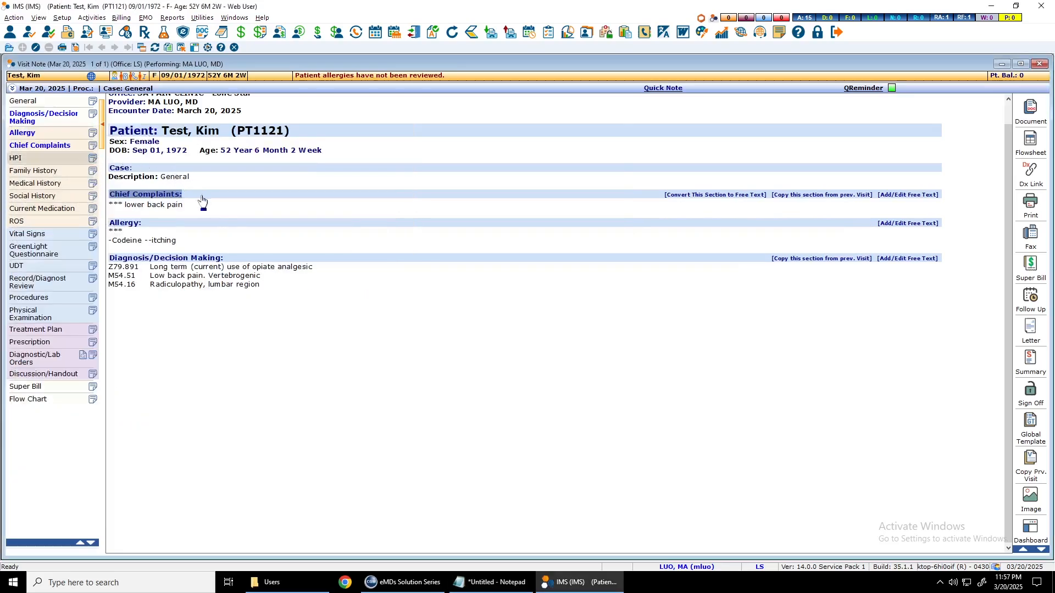
pyautogui.hotkey('ctrl', 'v')
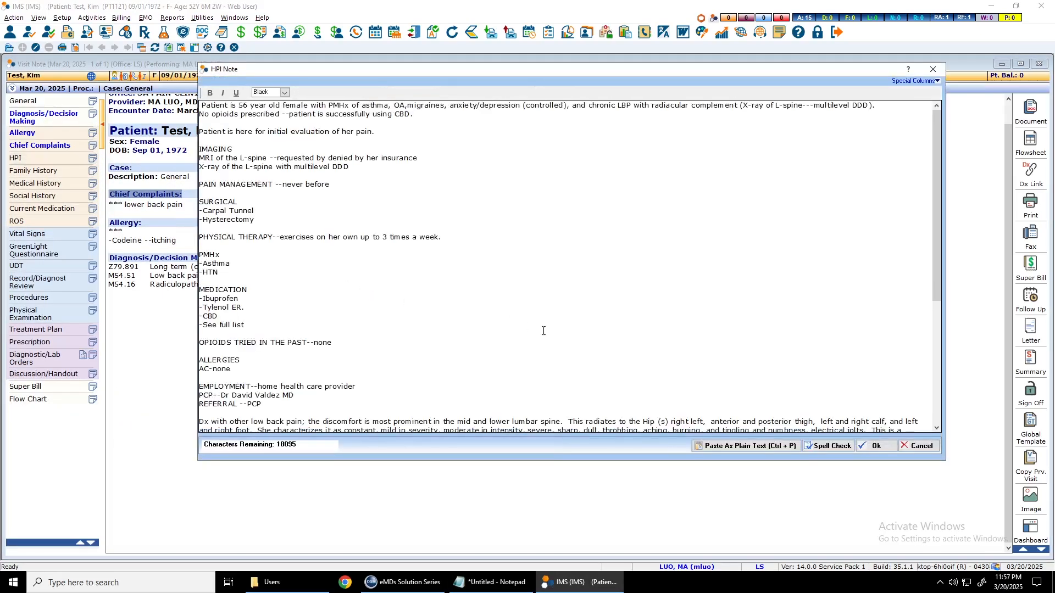
pyautogui.click(868, 446)
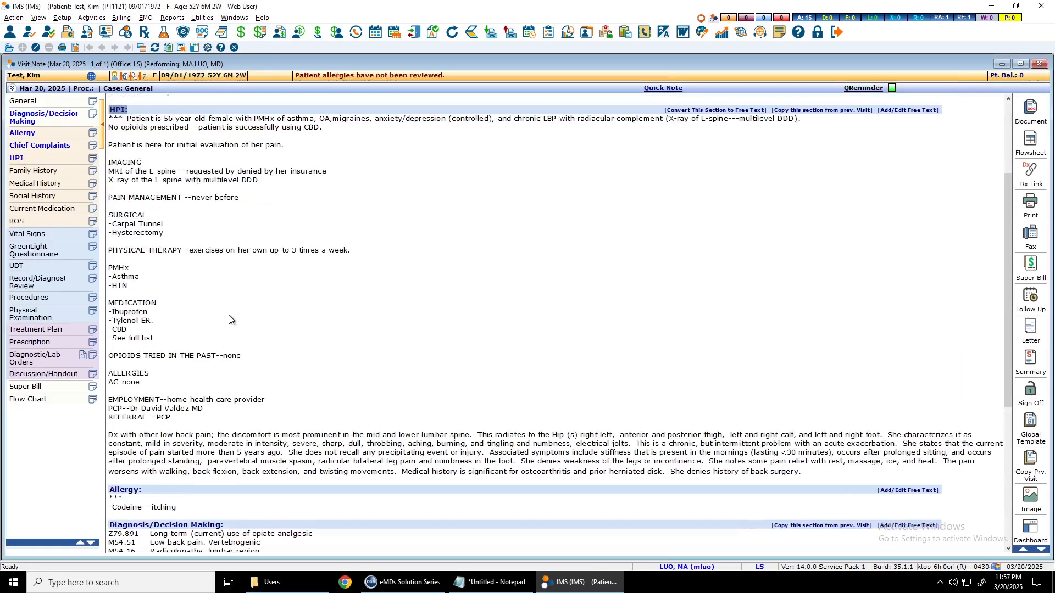
# - Reopen the HPI note, review its pasted text from the beginning and accept it
pyautogui.scroll(1, 230, 316)
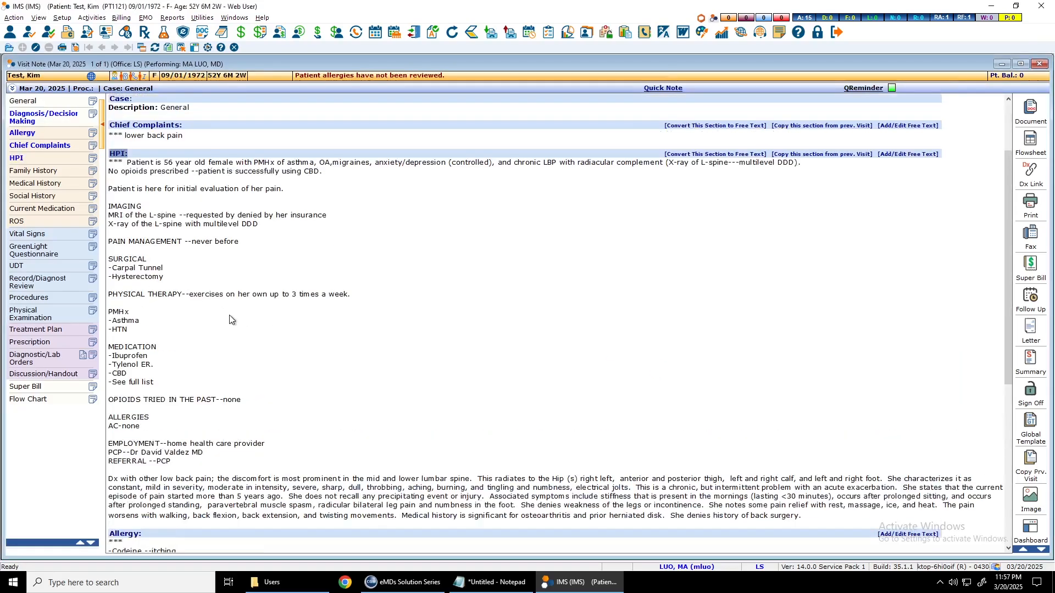
pyautogui.click(93, 160)
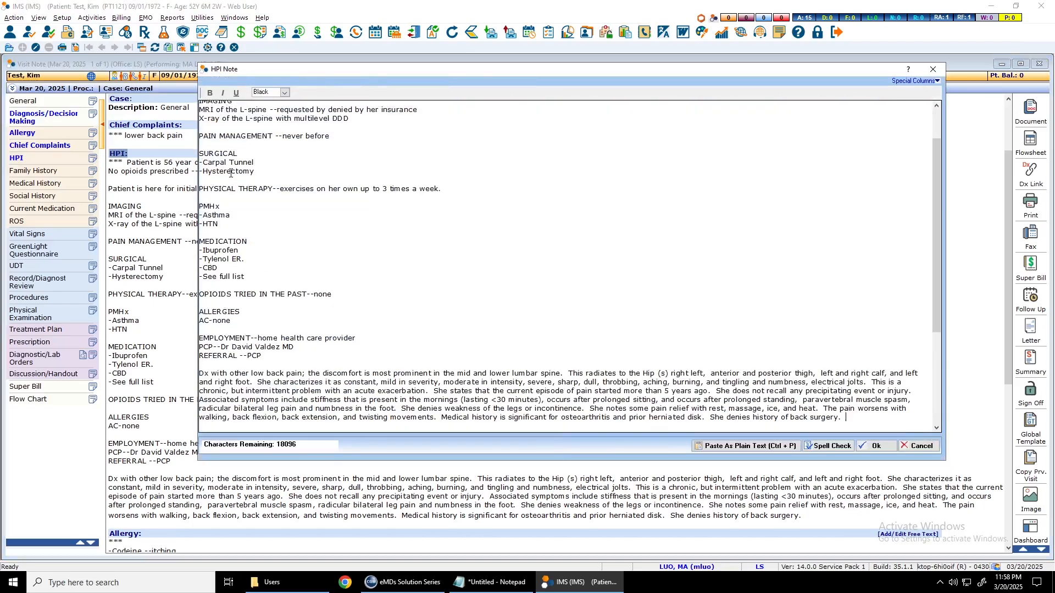
pyautogui.scroll(2, 250, 206)
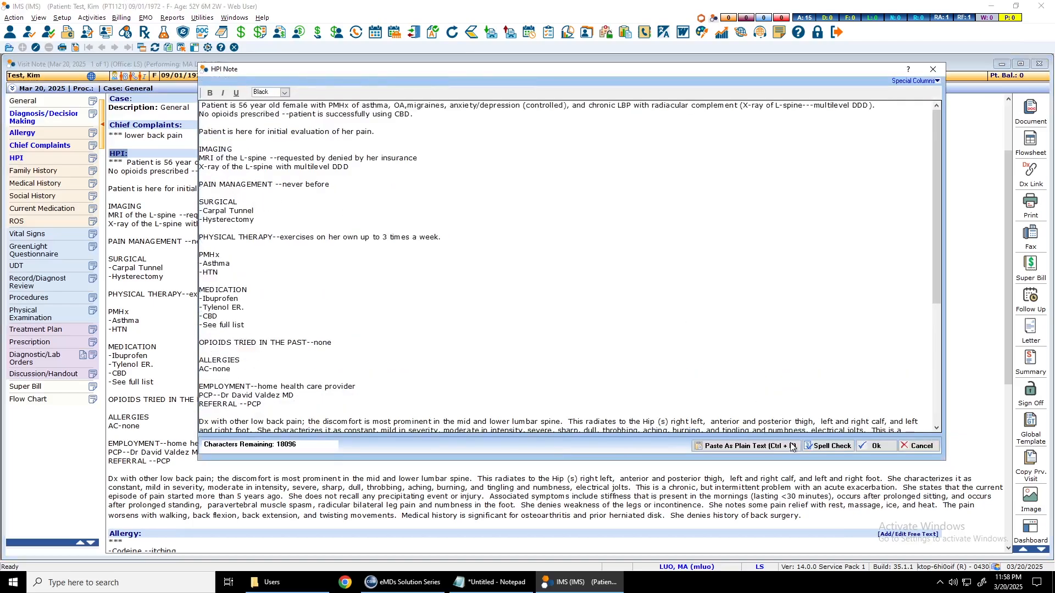
pyautogui.click(878, 446)
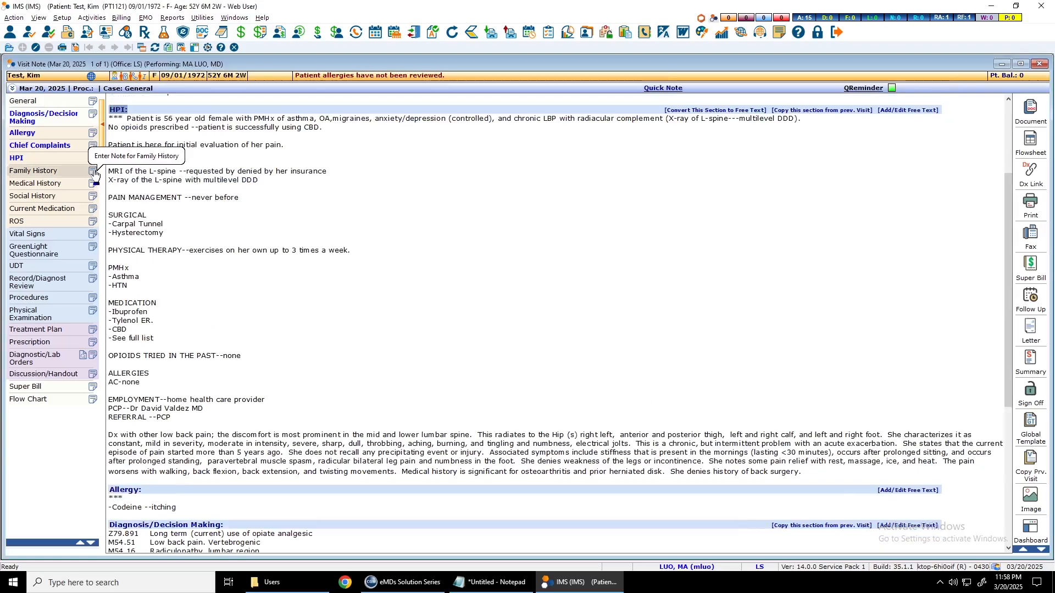
# - Switch to Notepad and cut the two "Positive for" lines under the Family History heading
pyautogui.hotkey('alt', 'Tab')
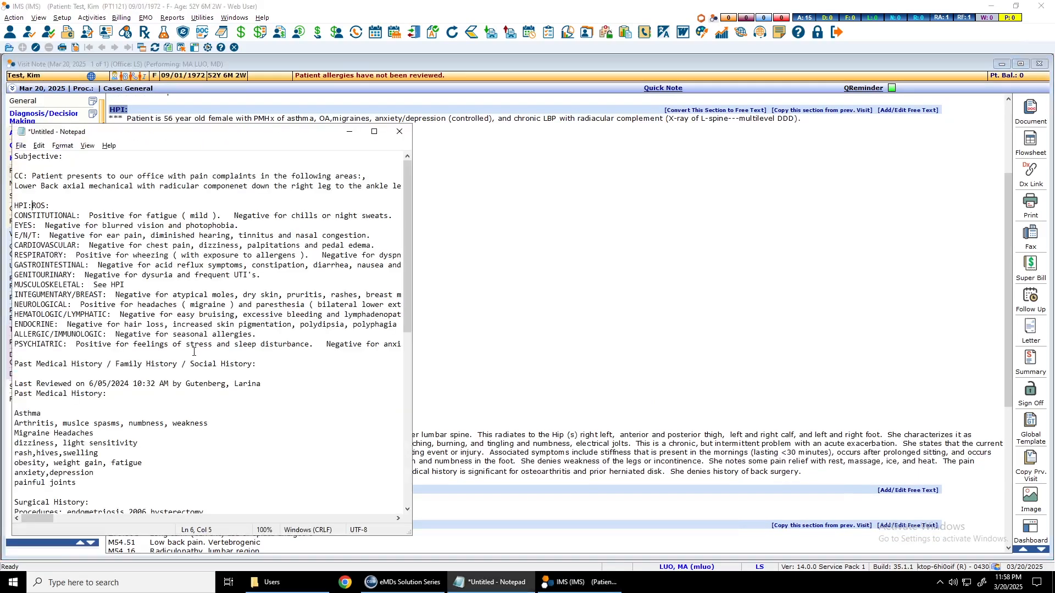
pyautogui.scroll(-8, 155, 387)
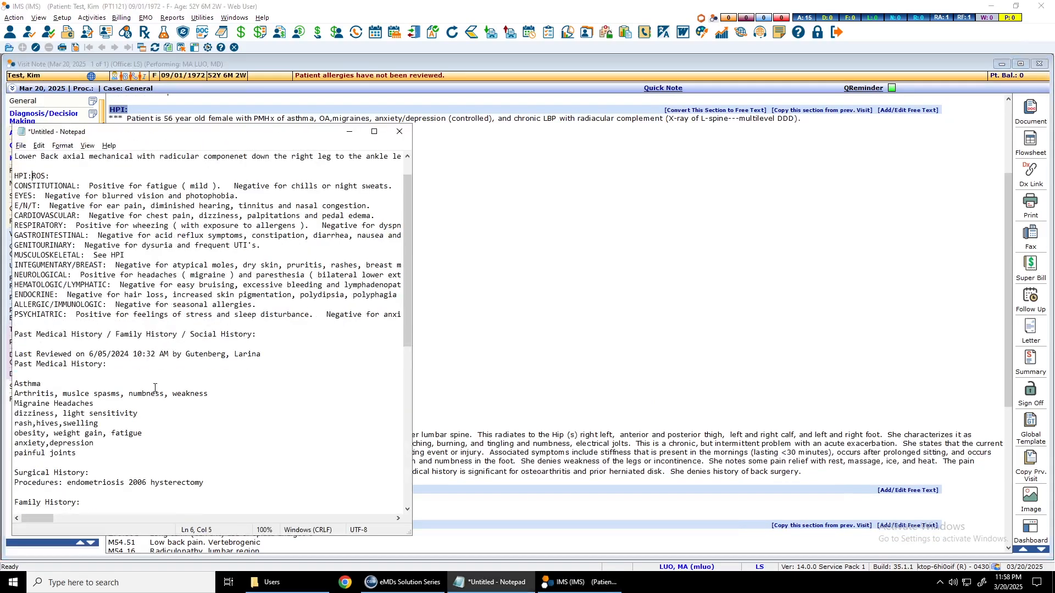
pyautogui.scroll(-1, 155, 387)
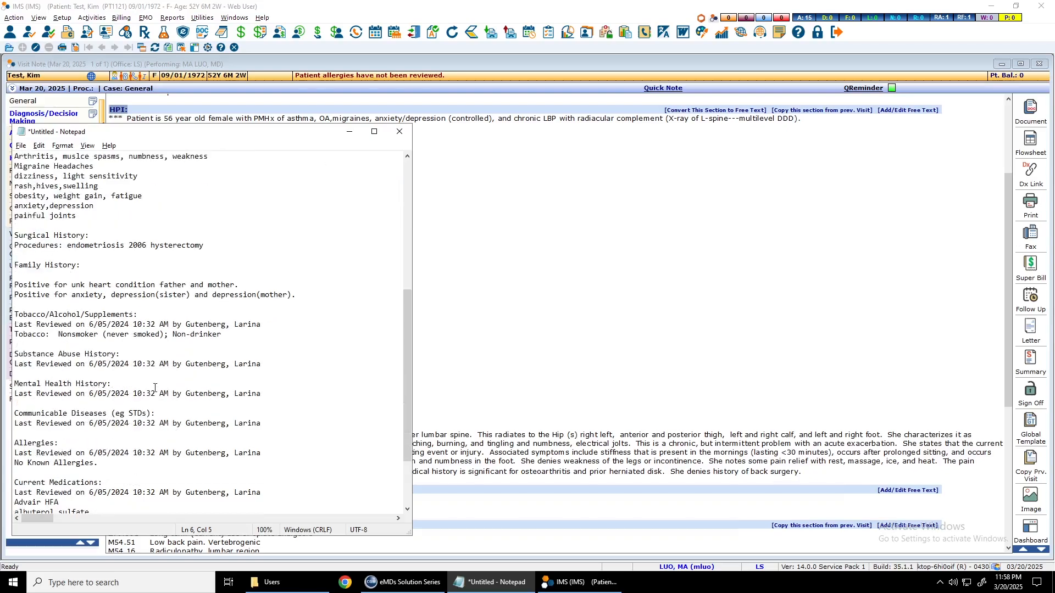
pyautogui.scroll(-1, 154, 388)
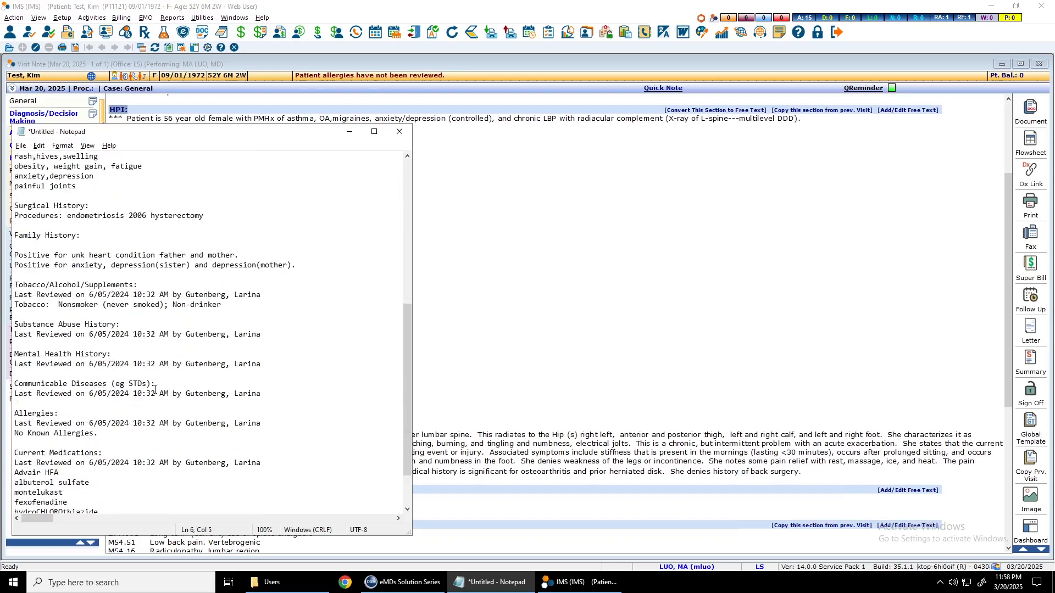
pyautogui.scroll(-2, 155, 390)
pyautogui.scroll(3, 155, 392)
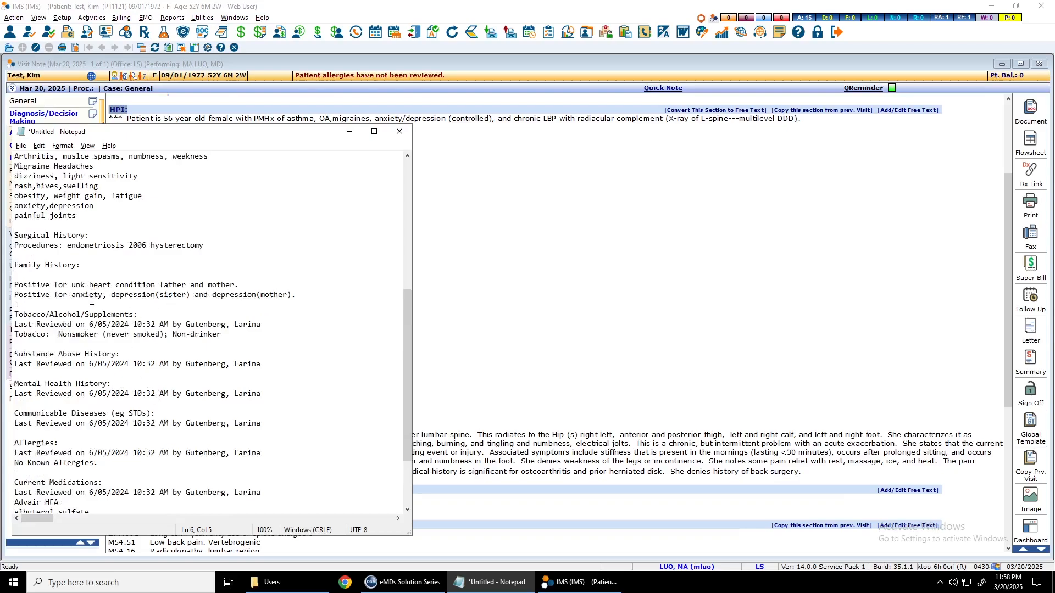
pyautogui.moveTo(308, 294); pyautogui.dragTo(14, 285)
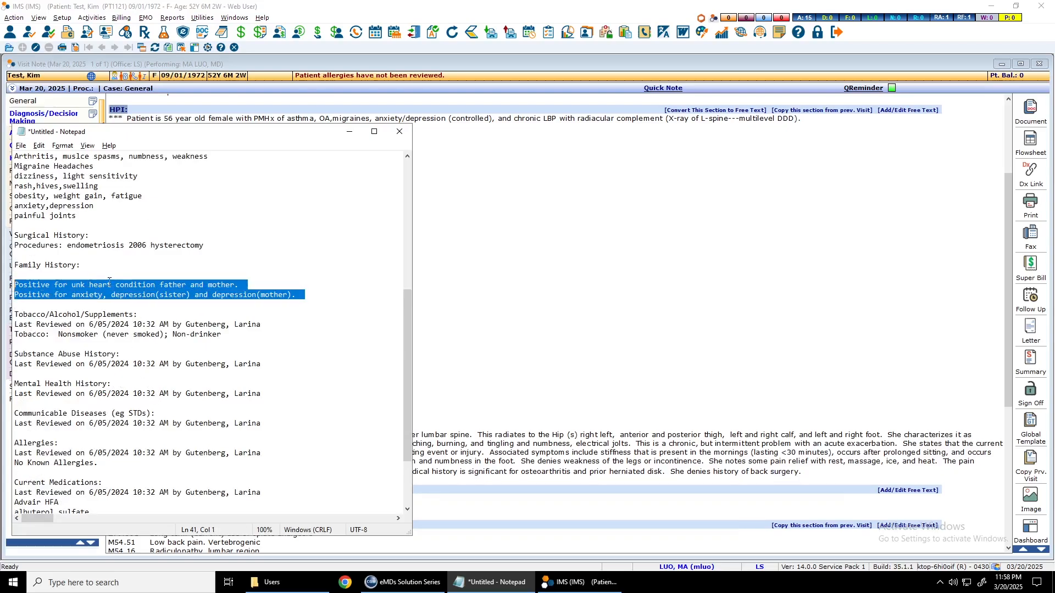
pyautogui.press('Delete')
# - Return to the IMS visit note, paste the cut lines into the Family History free-text note and accept it
pyautogui.hotkey('alt', 'Tab')
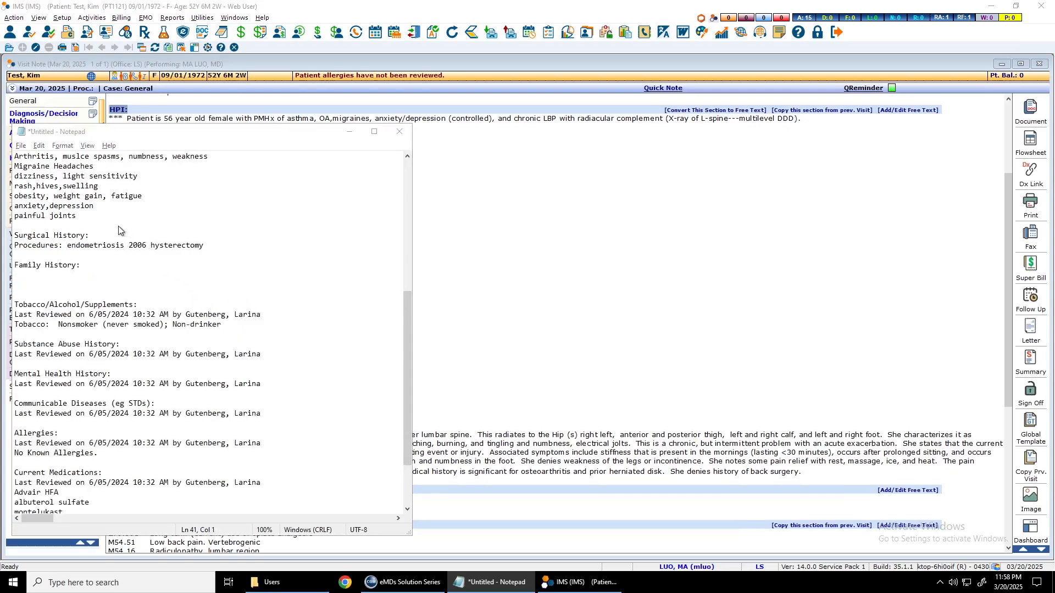
pyautogui.click(94, 172)
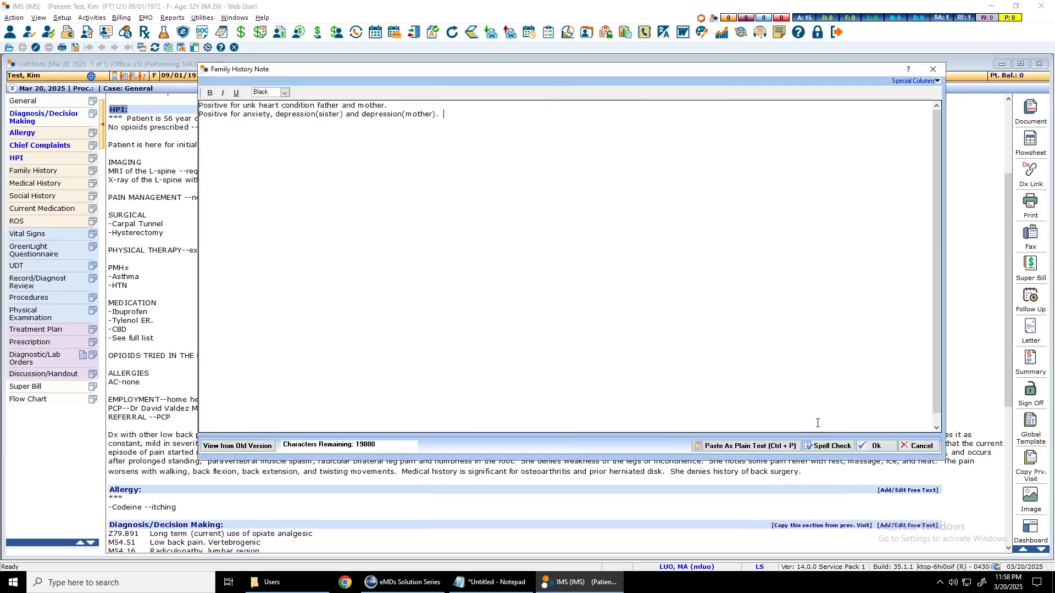
pyautogui.click(879, 447)
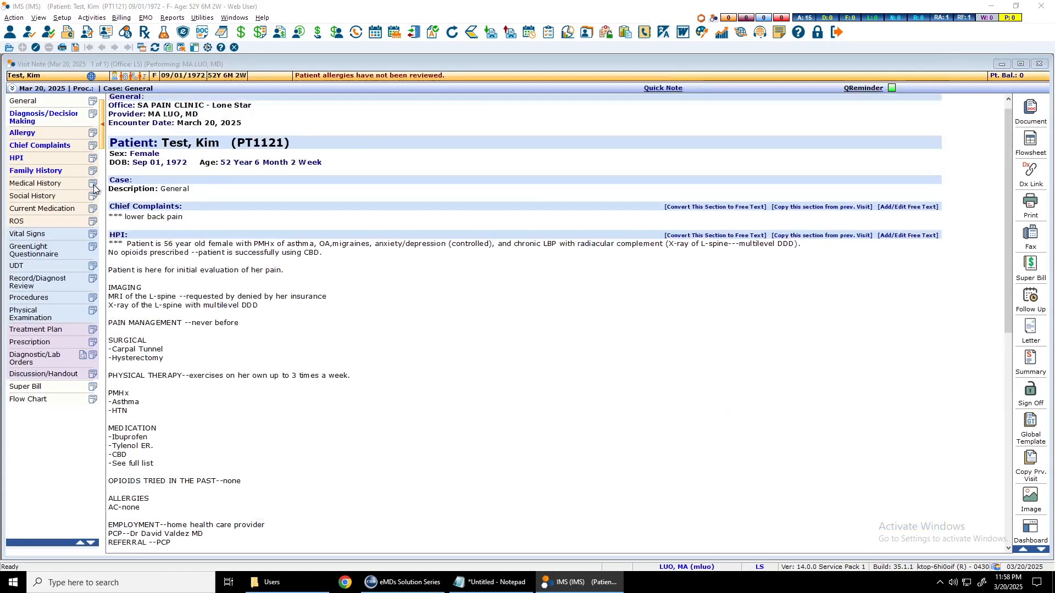
pyautogui.hotkey('alt', 'Tab')
pyautogui.hotkey('alt', 'Tab')
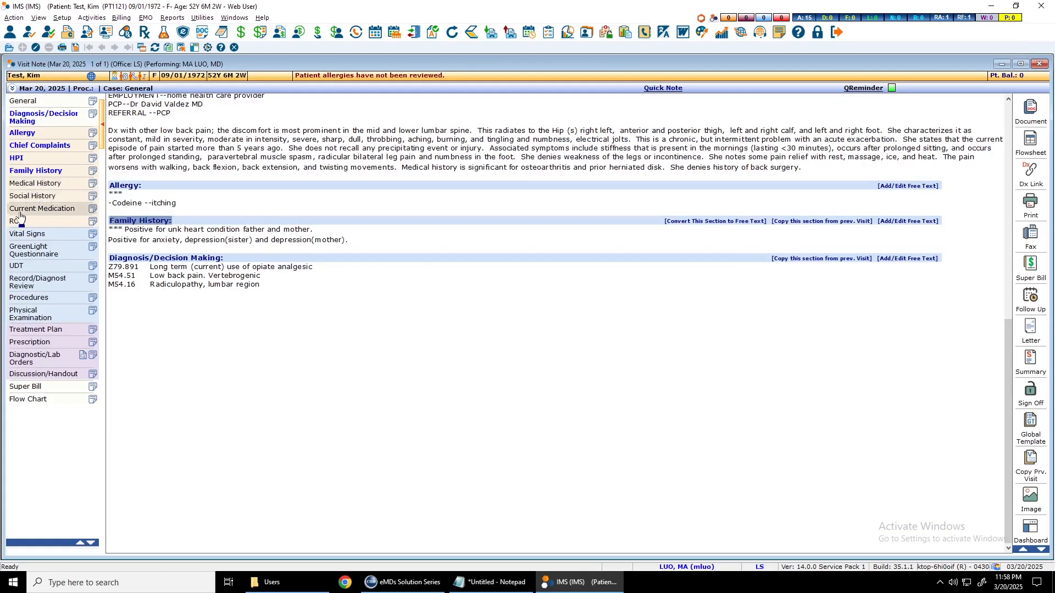
# - Record a blood pressure of 120/50 in the visit's Vital Signs, save the entry and close the form
pyautogui.click(64, 236)
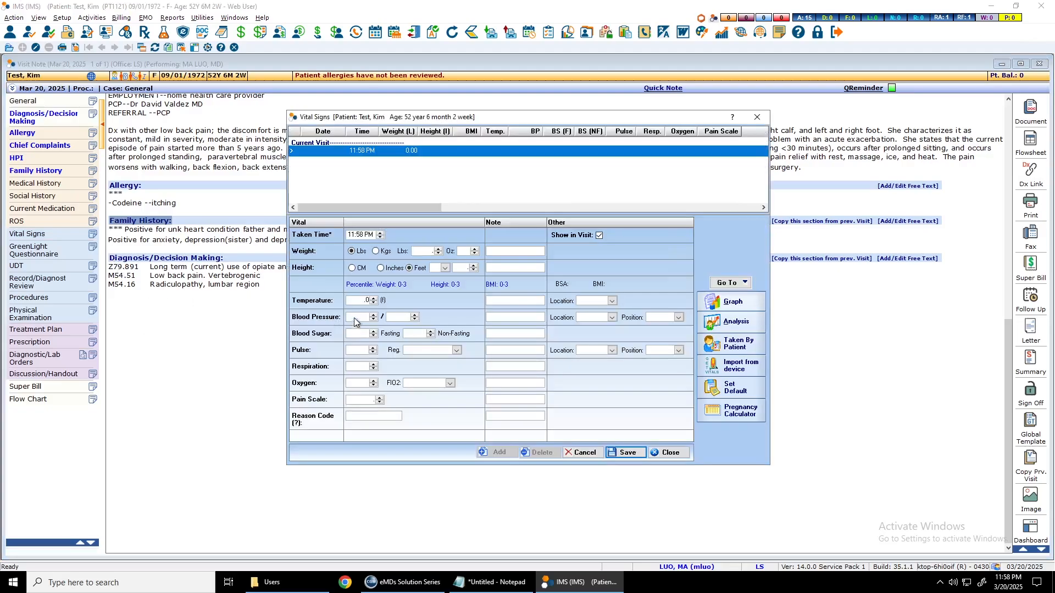
pyautogui.click(354, 318)
pyautogui.click(398, 321)
pyautogui.write('50')
pyautogui.click(628, 452)
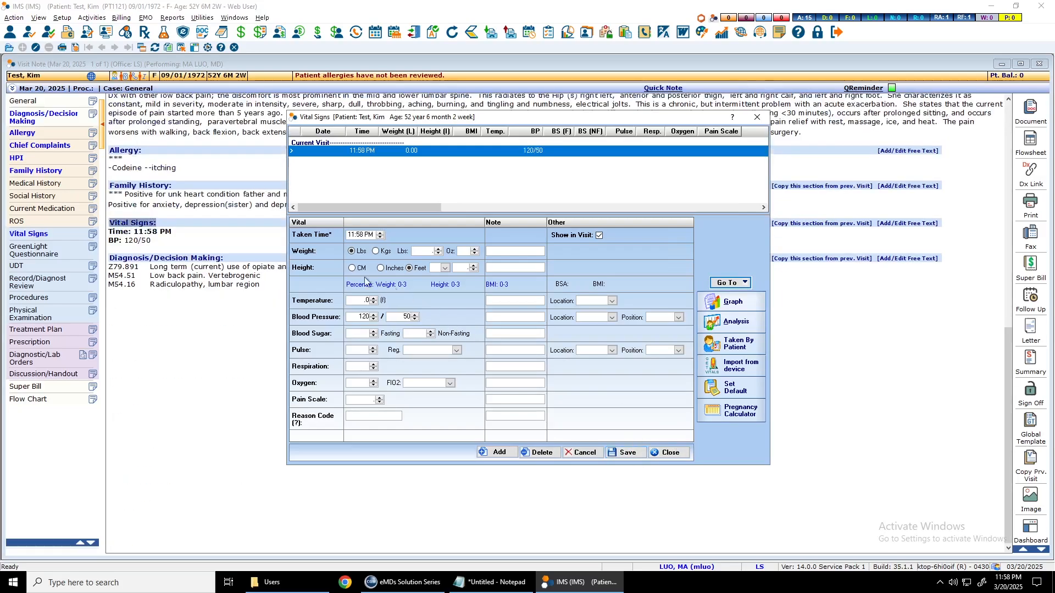
pyautogui.click(680, 453)
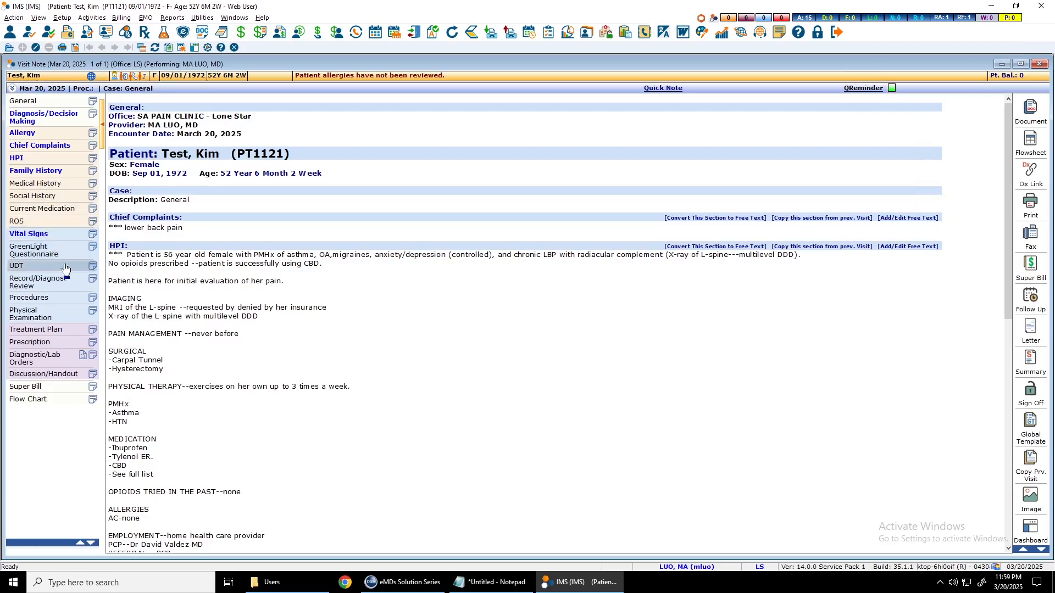
# - Enter "UDT 1/20/2025 pos for norco" as the UDT free-text note and accept it
pyautogui.click(93, 267)
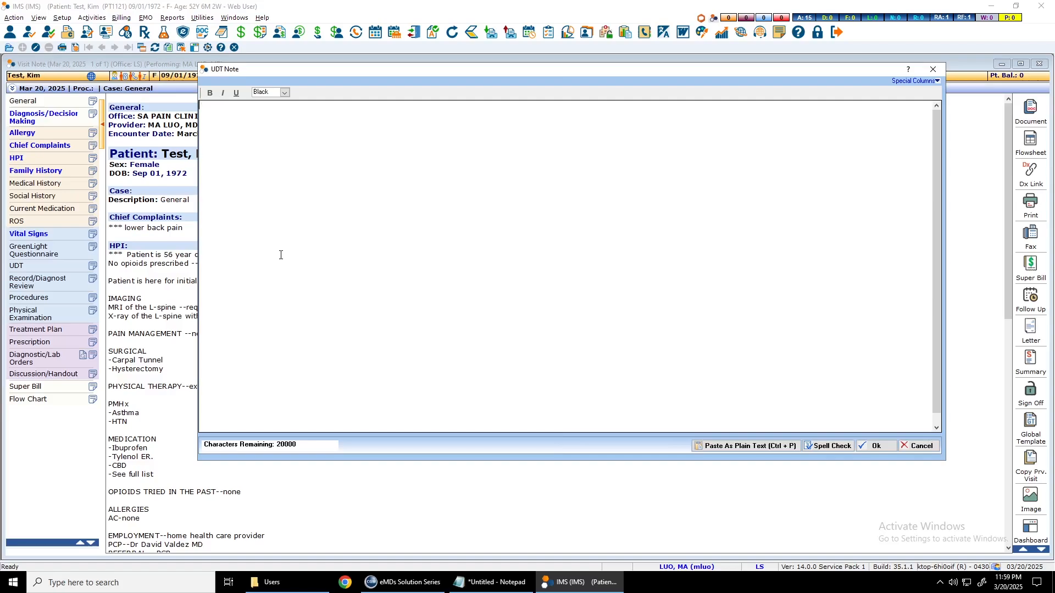
pyautogui.write('1/2')
pyautogui.press('BackSpace')
pyautogui.press('BackSpace')
pyautogui.press('BackSpace')
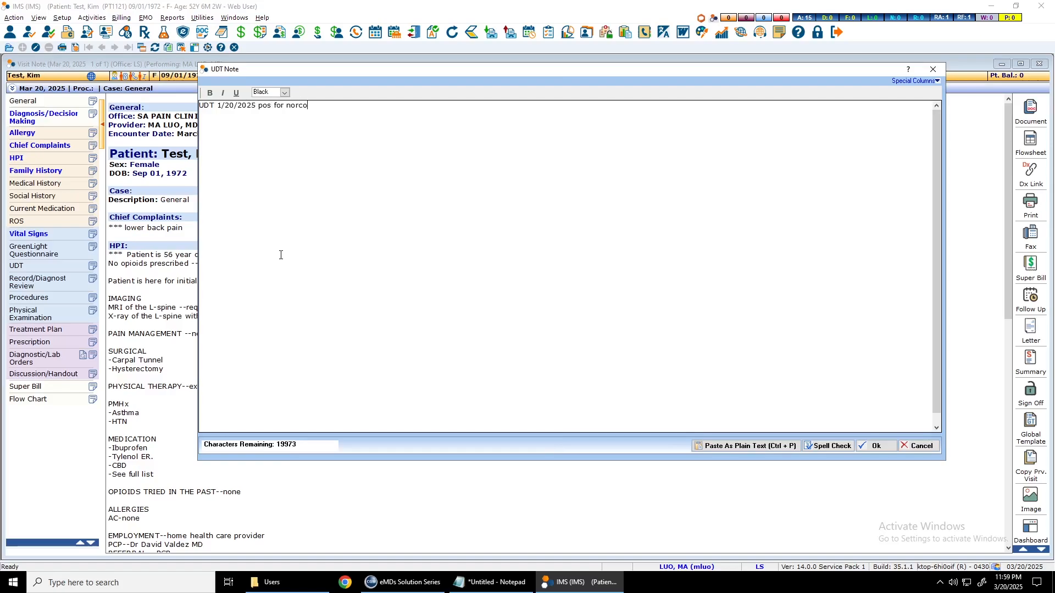
pyautogui.click(876, 446)
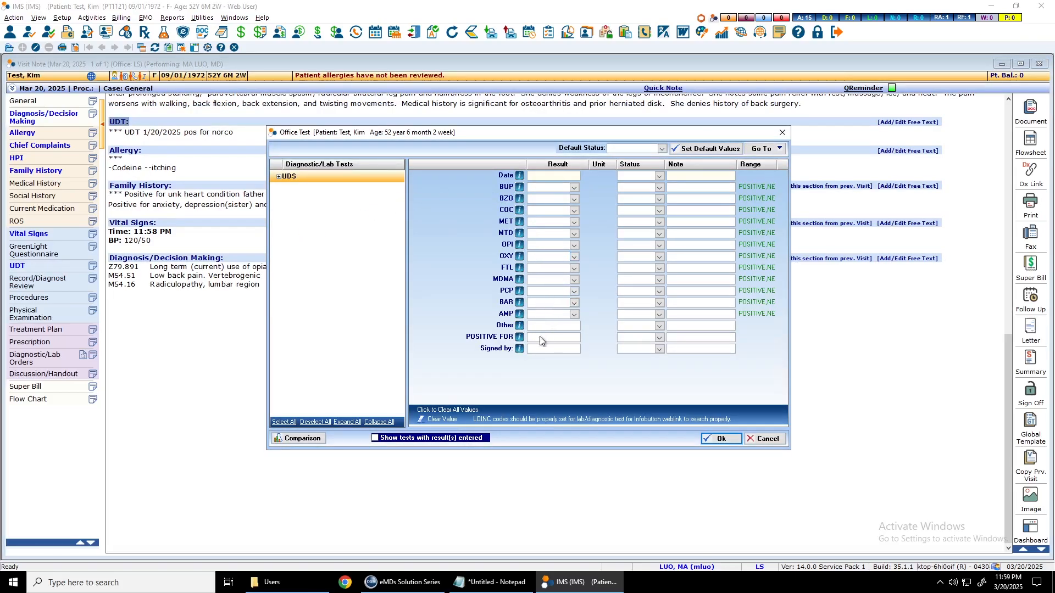
# - Fill the UDS office test's POSITIVE FOR result with "positive for norco 1/20/2025" and accept the test
pyautogui.write('posit')
pyautogui.write('ive for norco 1/202/')
pyautogui.write('25')
pyautogui.click(713, 441)
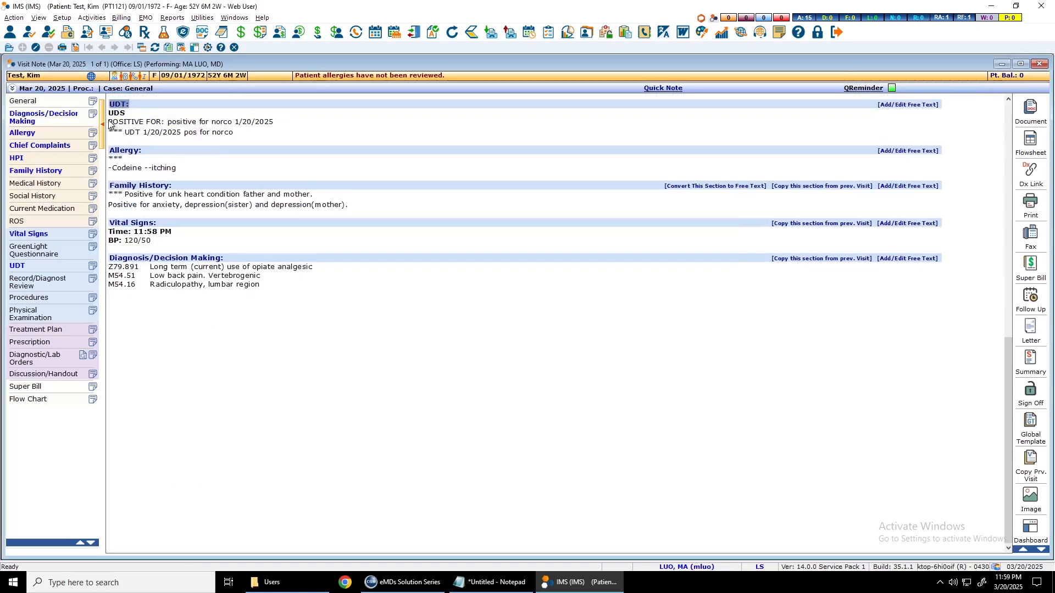
# - Append "extra tab" to the end of the UDT free-text note and accept it
pyautogui.moveTo(108, 124); pyautogui.dragTo(277, 126)
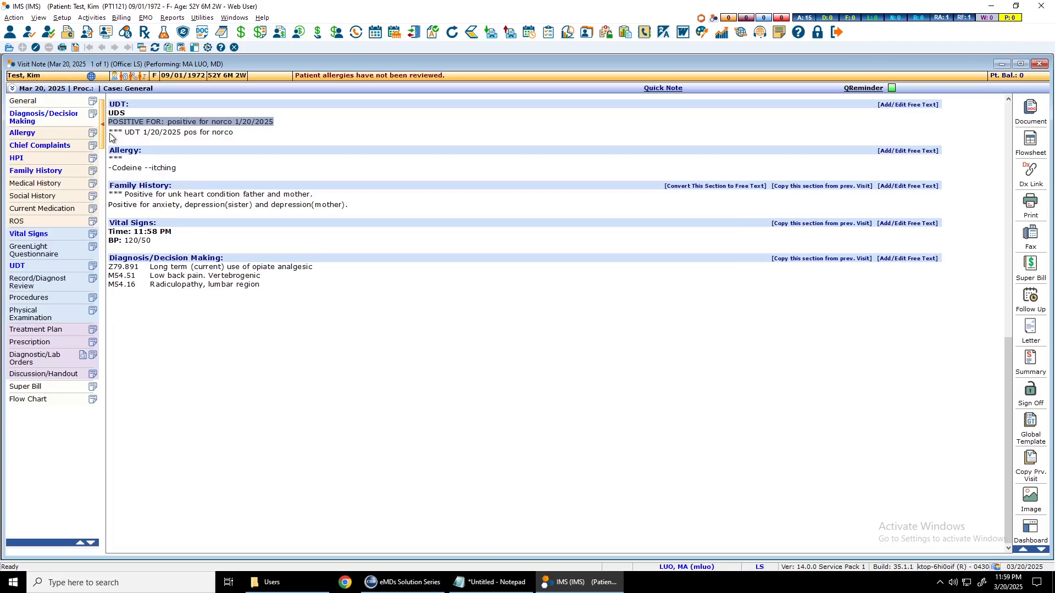
pyautogui.click(93, 267)
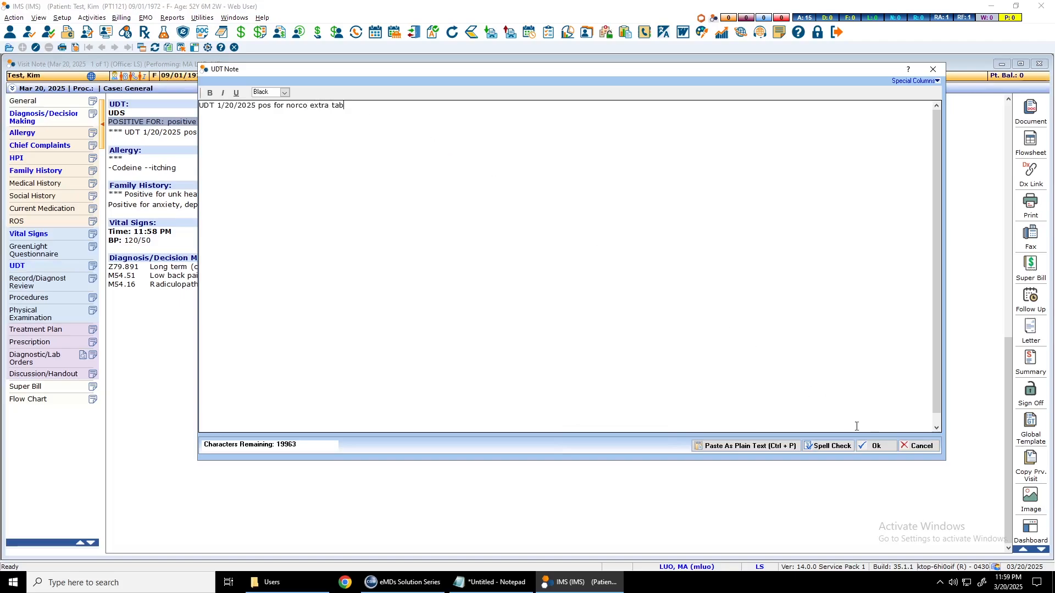
pyautogui.click(876, 445)
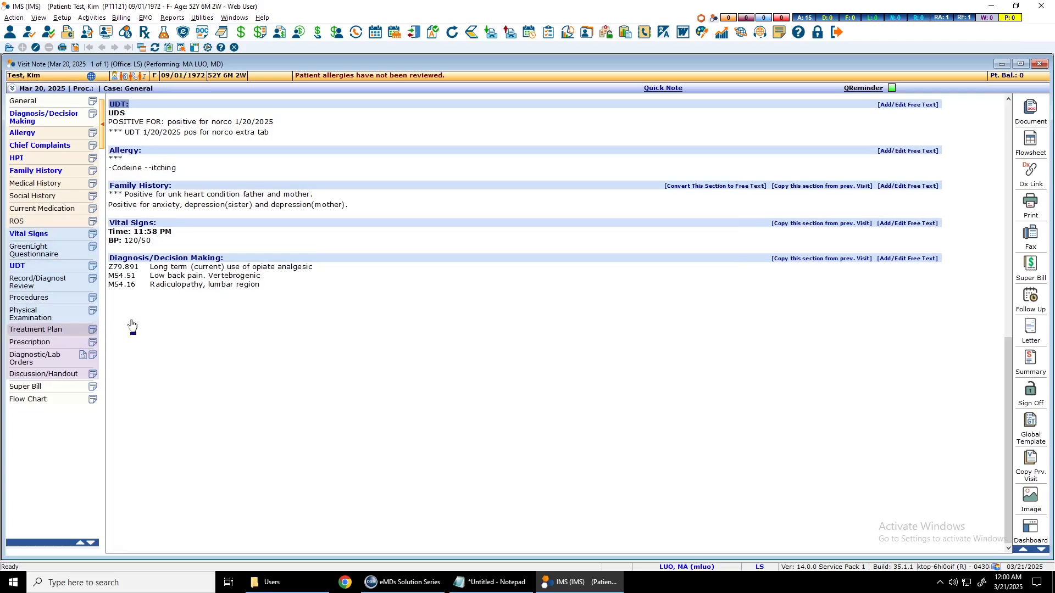
# - Write "pt has done some PT" and "plan to refill norco" on two lines in the Treatment Plan free-text note
pyautogui.write('p')
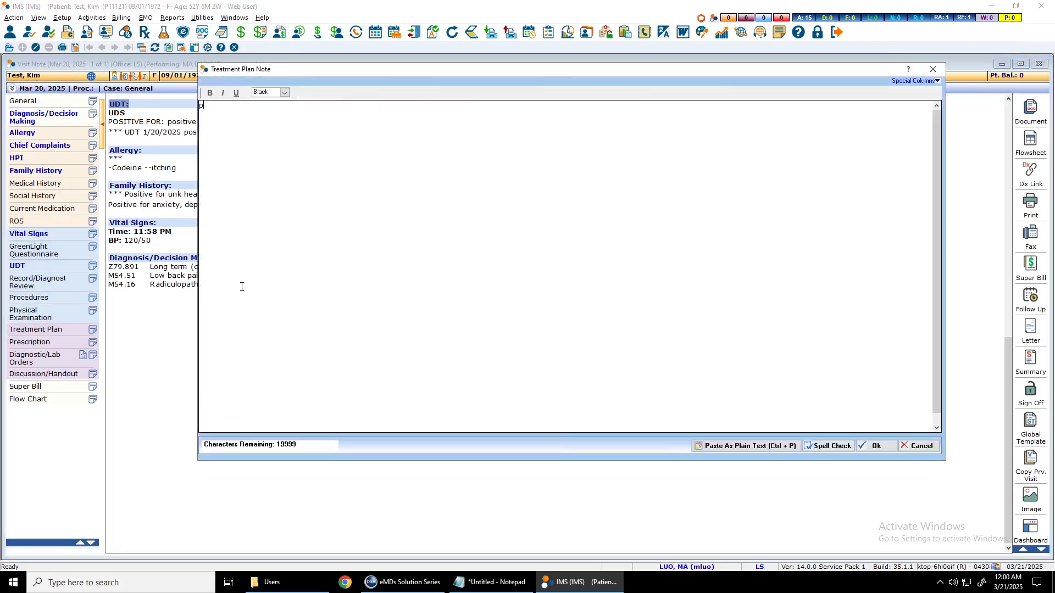
pyautogui.write('t has done some PT')
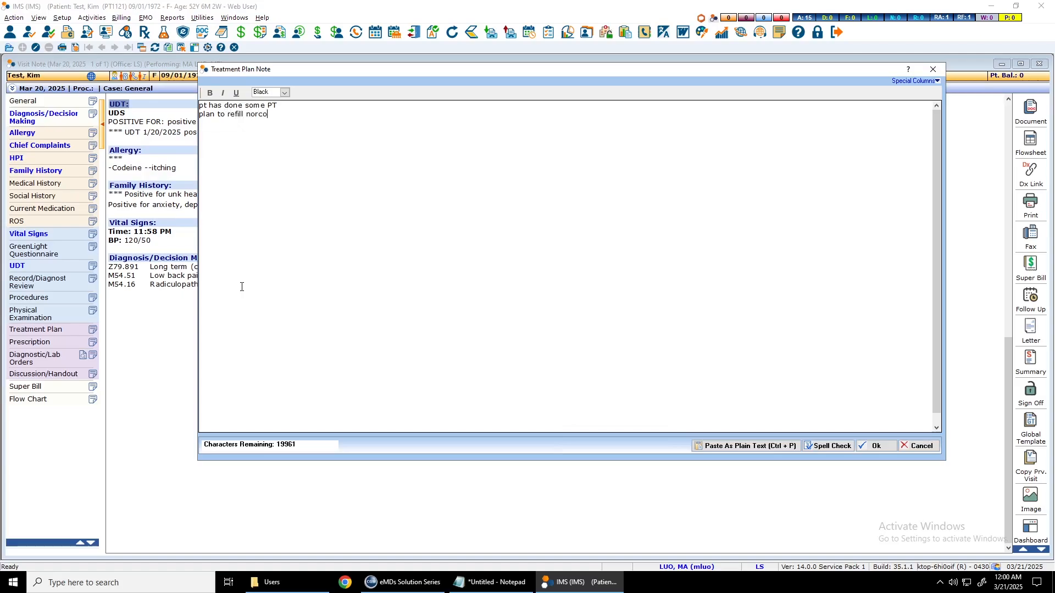
pyautogui.hotkey('ctrl', 'a')
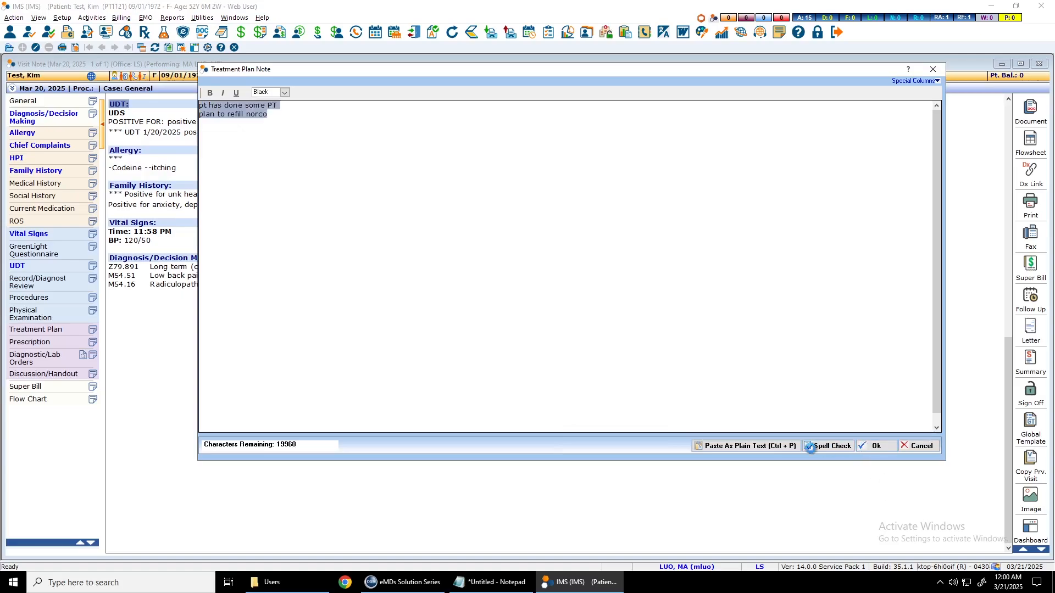
# - Add the Plan modification item from the Treatment Plan template with an empty value and accept the template
pyautogui.click(61, 333)
pyautogui.click(60, 333)
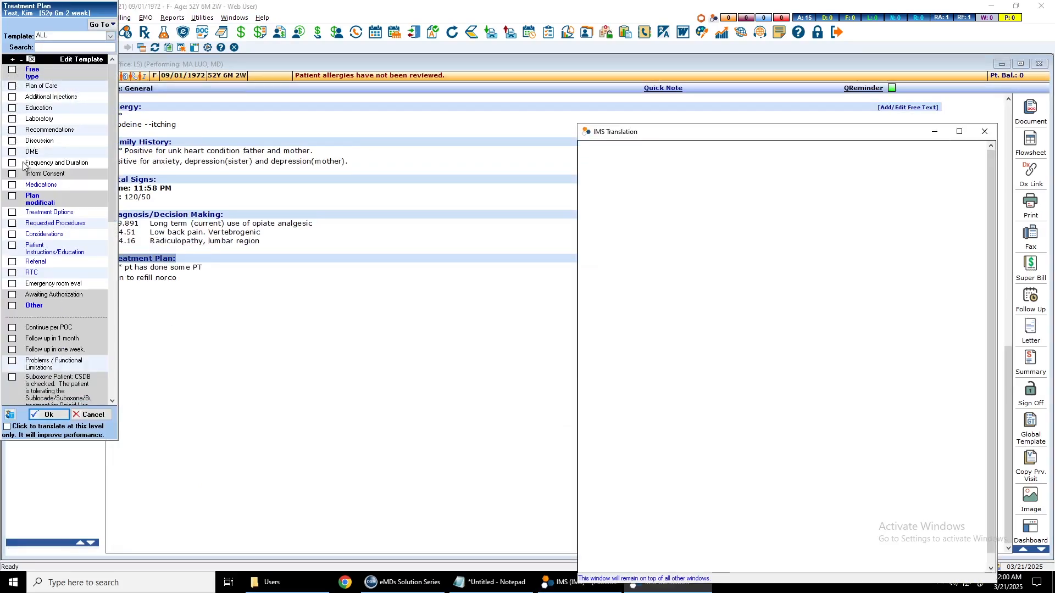
pyautogui.click(11, 187)
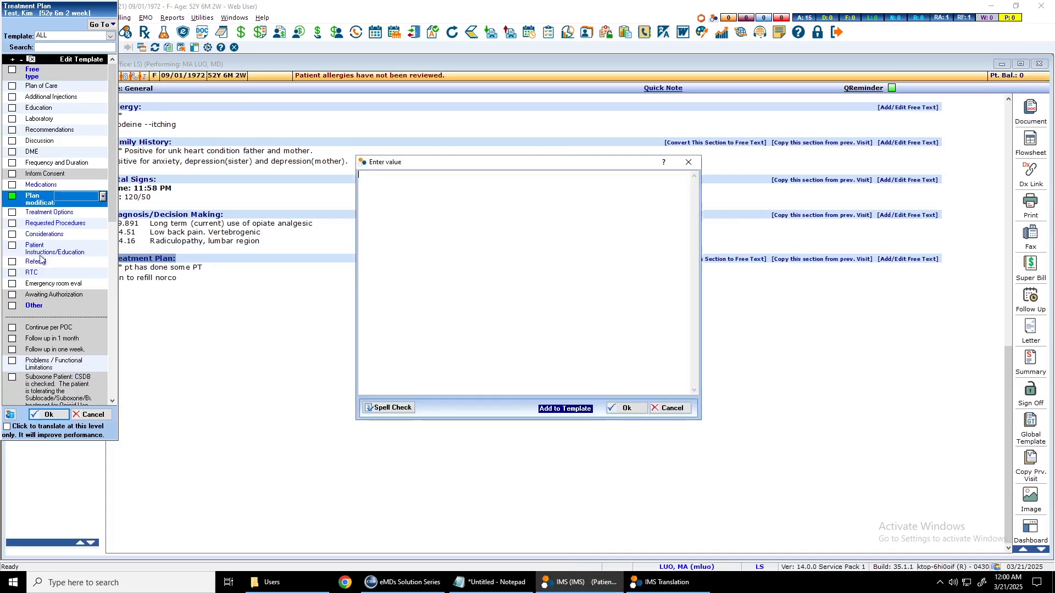
pyautogui.click(624, 408)
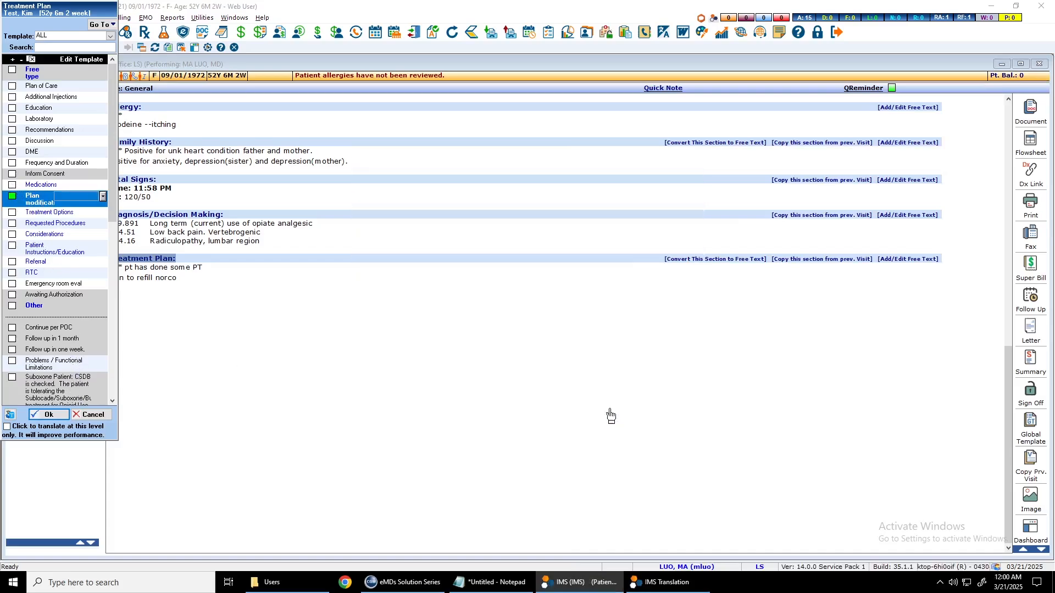
pyautogui.click(55, 416)
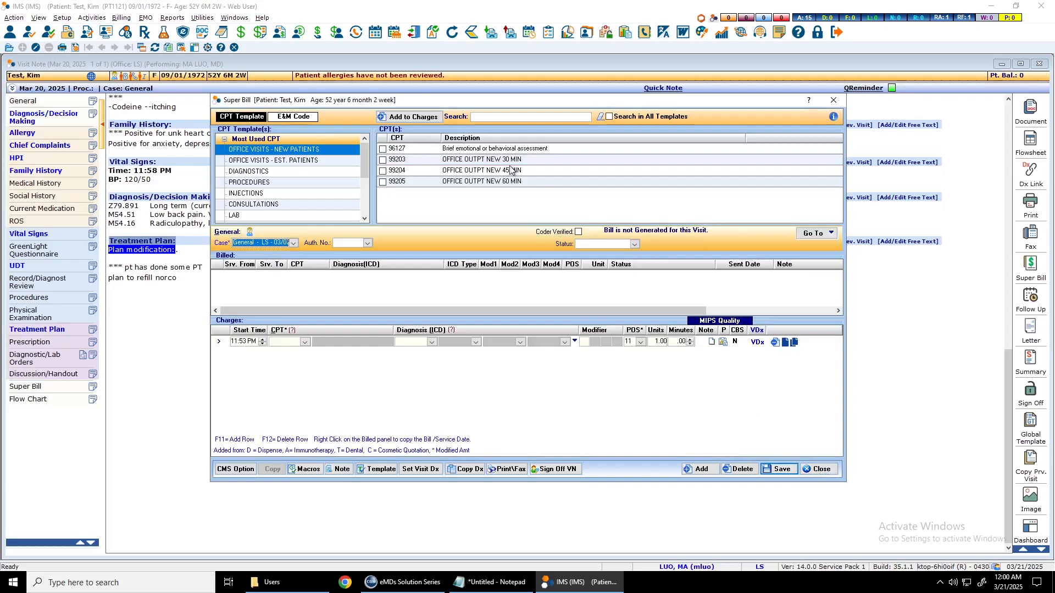
# - Add CPT 99214 (OFFICE OUTPT EST 25 MIN) from the established-patient office visits to the Super Bill charges
pyautogui.click(275, 161)
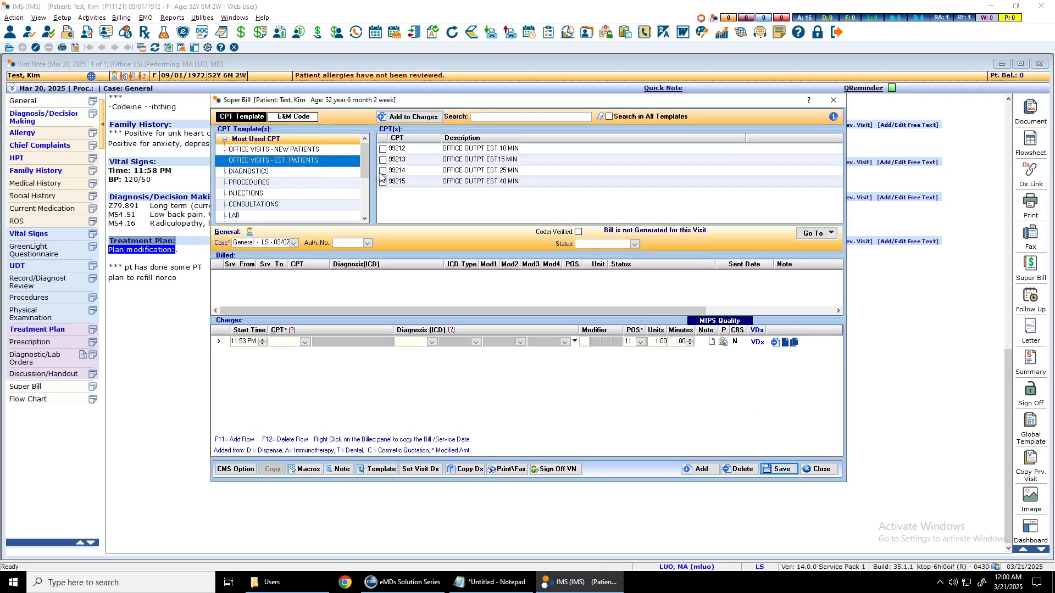
pyautogui.click(382, 171)
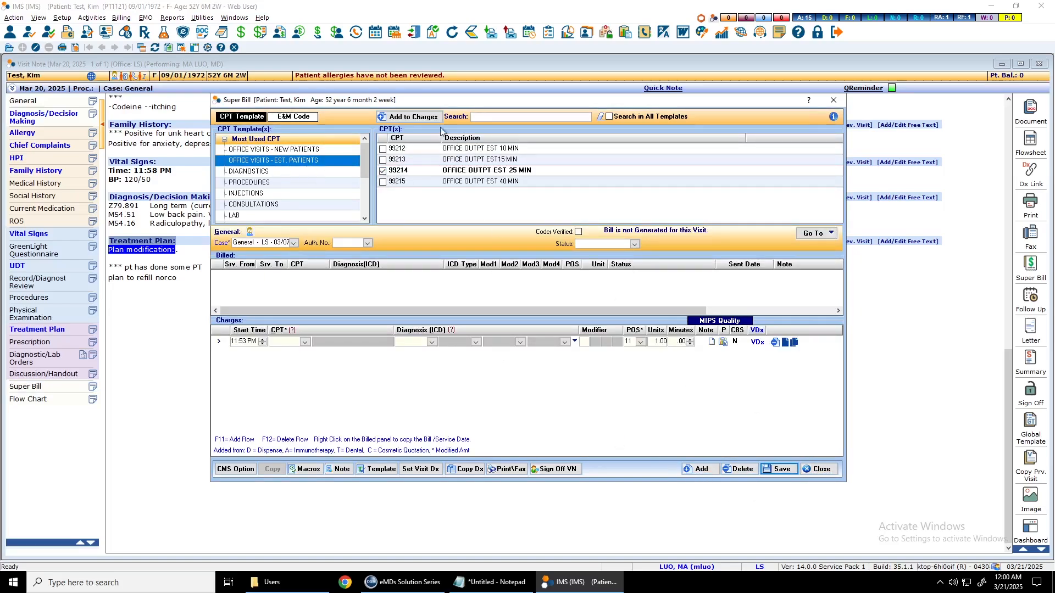
pyautogui.click(400, 117)
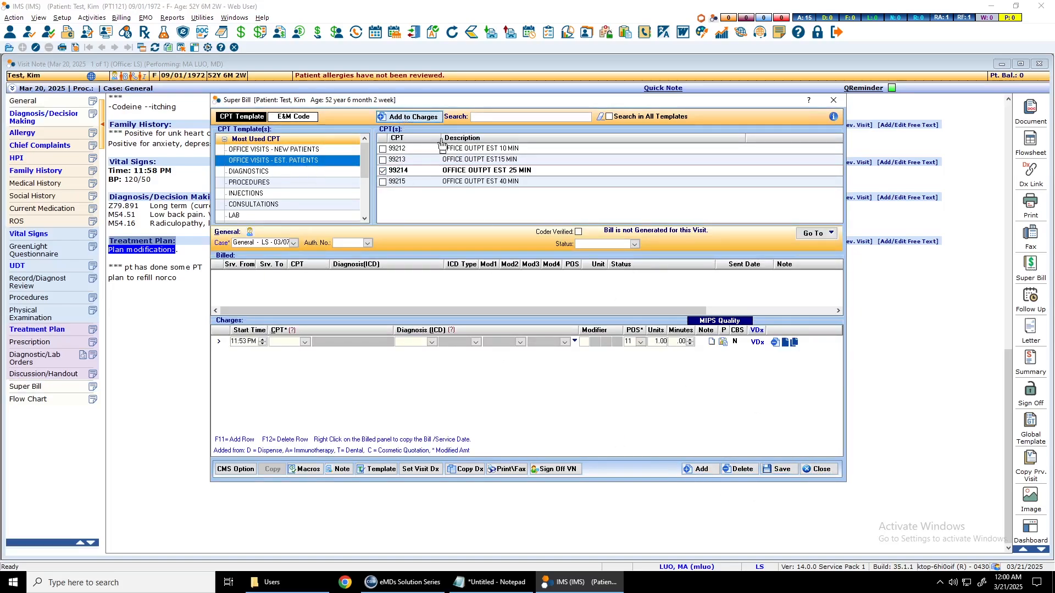
# - Start the visit note sign-off from the Super Bill, saving the bill's changes, then cancel the sign-off and close the bill
pyautogui.click(554, 467)
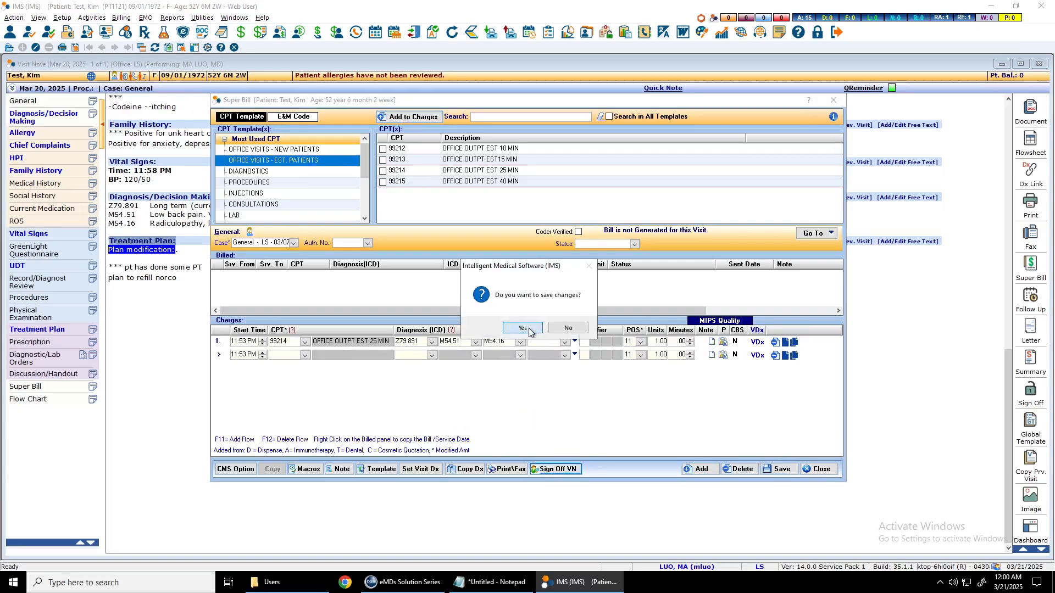
pyautogui.click(524, 330)
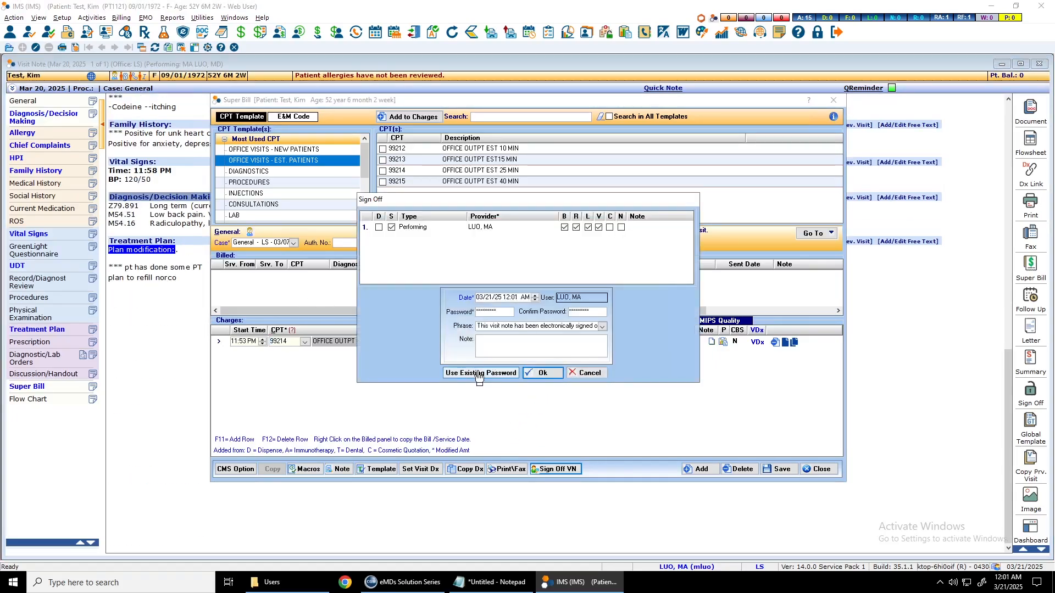
pyautogui.click(586, 375)
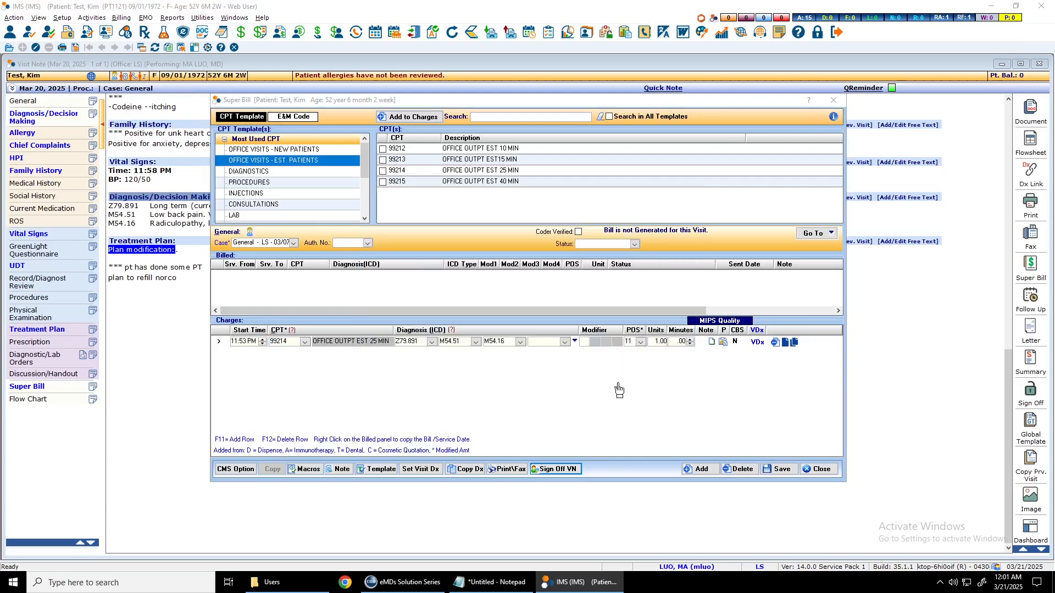
pyautogui.click(821, 469)
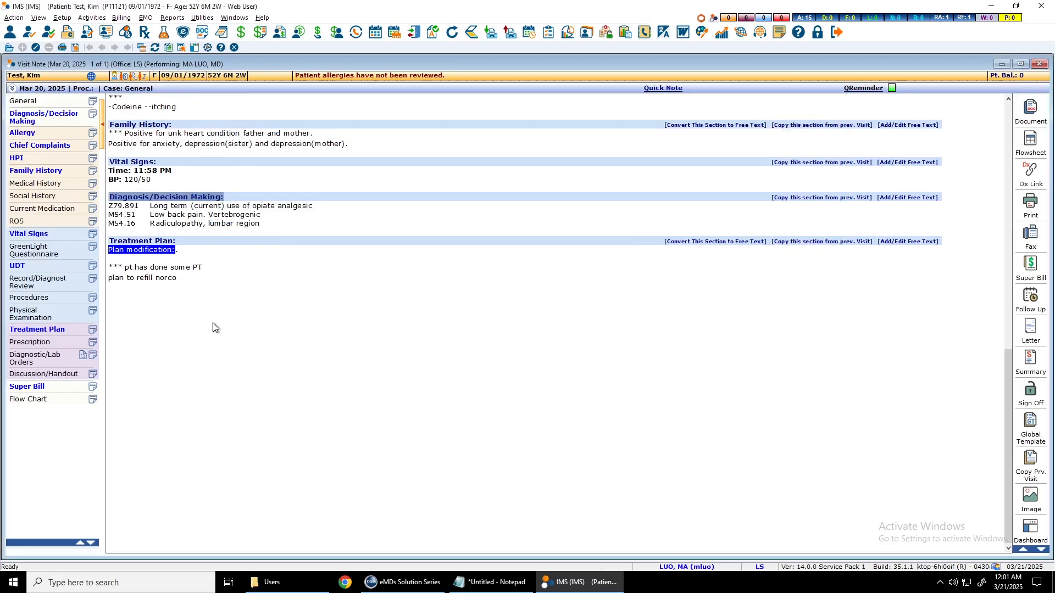
# - Sign off the visit note from the Super Bill and confirm the sign-off
pyautogui.click(55, 389)
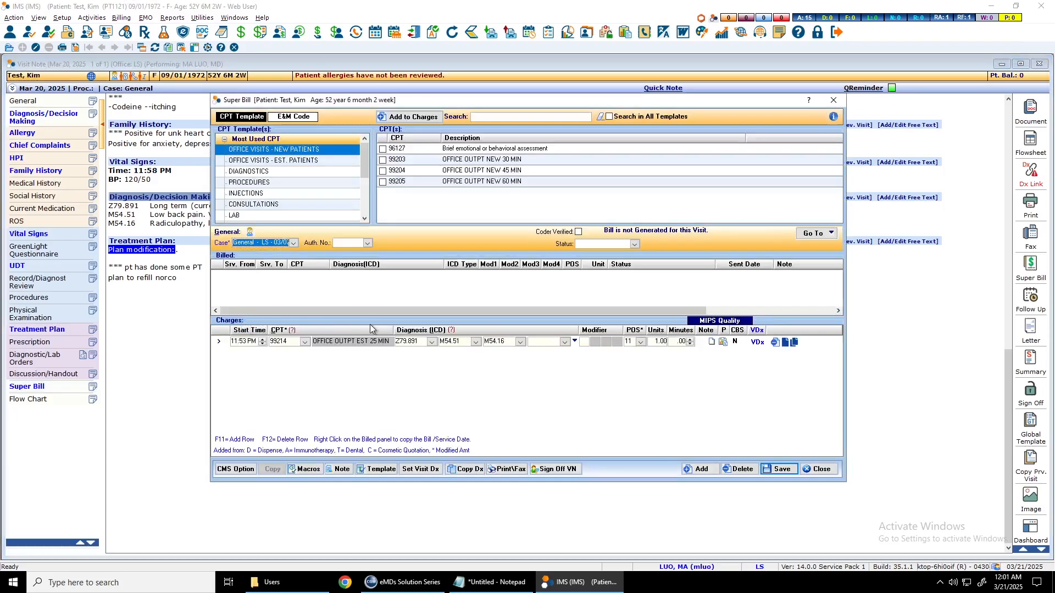
pyautogui.click(553, 470)
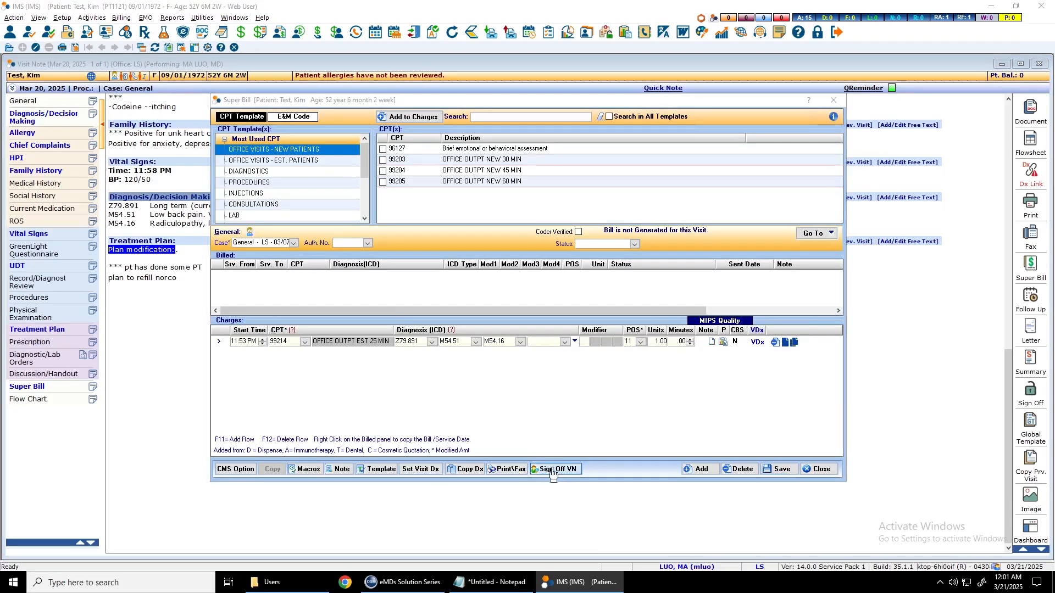
pyautogui.click(487, 374)
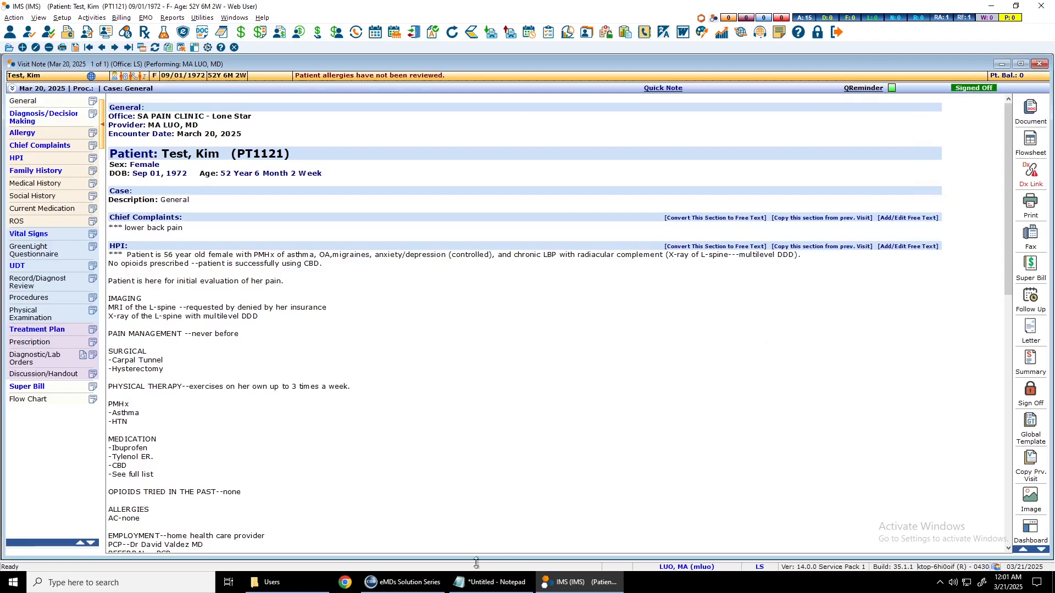
# - Switch to the untitled Notepad document and close it without saving its changes
pyautogui.click(491, 582)
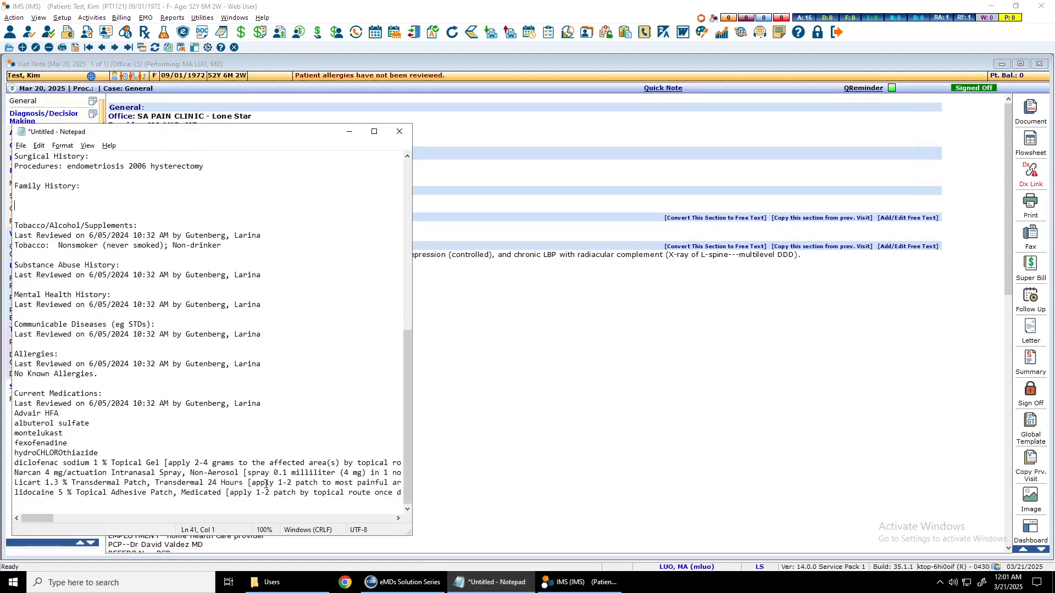
pyautogui.click(399, 131)
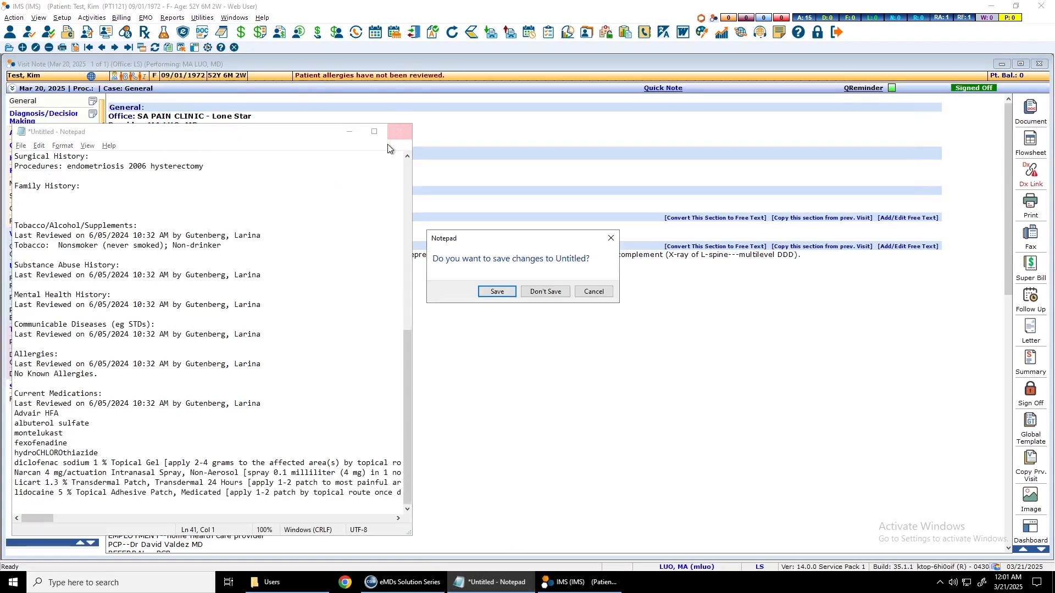
pyautogui.click(544, 292)
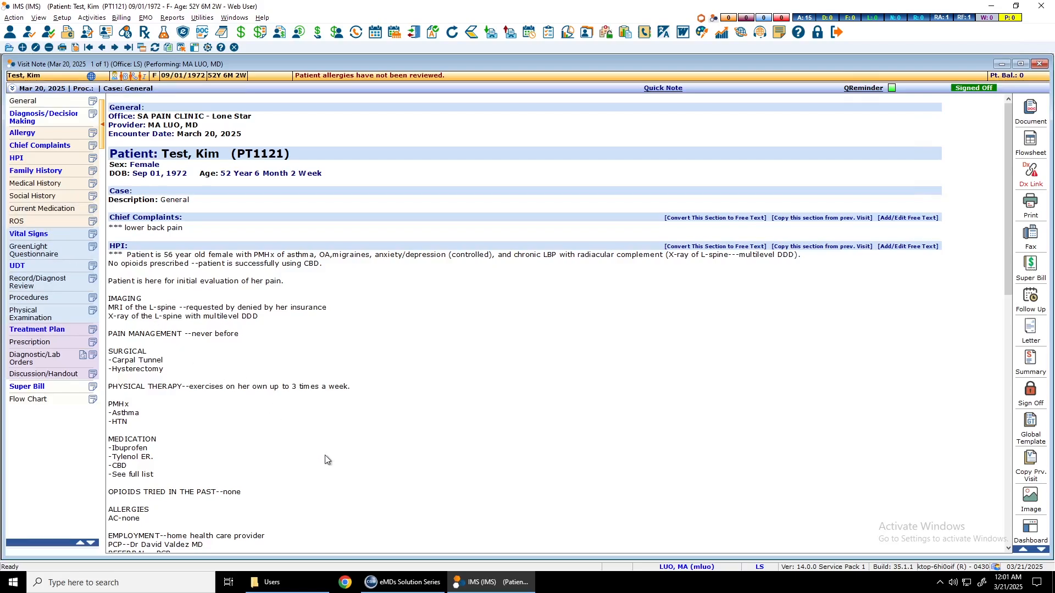
# - In the eMDs chart, copy the Current Medications list from Advair HFA through the lidocaine 5 % patch, without the last-reviewed line
pyautogui.click(390, 585)
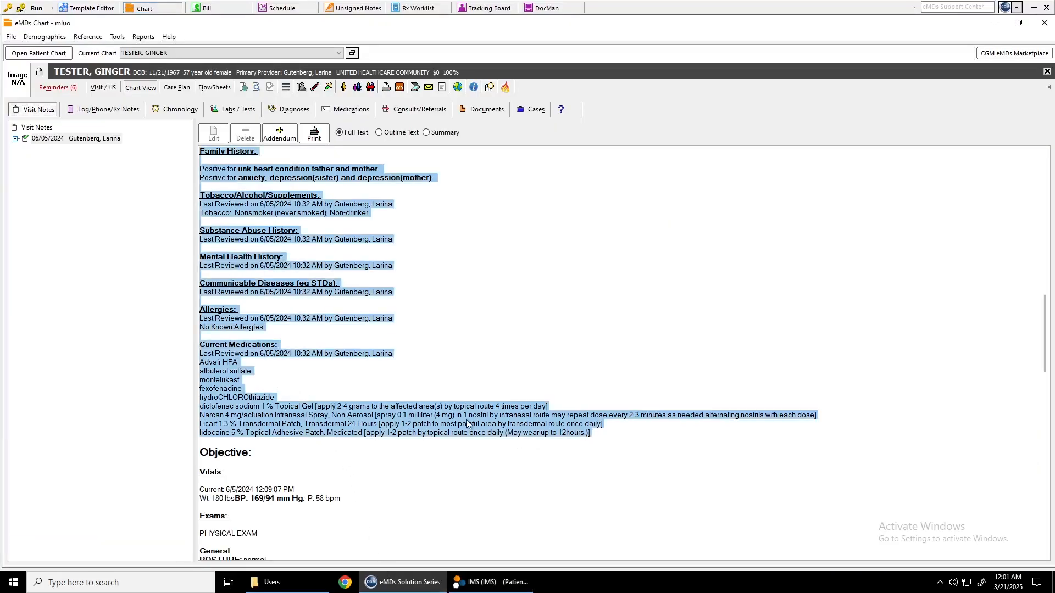
pyautogui.moveTo(592, 433); pyautogui.dragTo(201, 356)
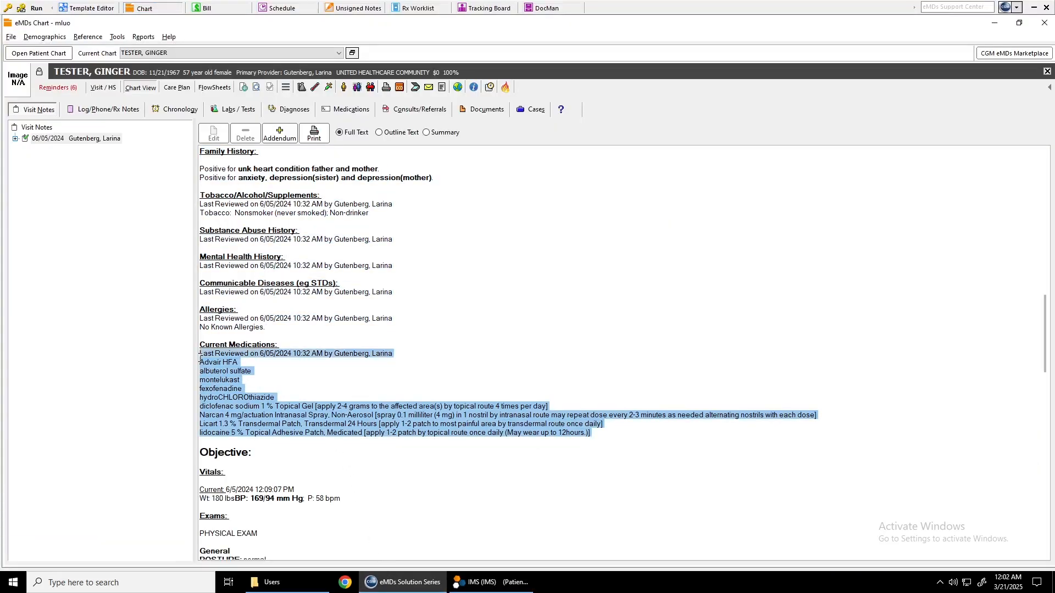
pyautogui.moveTo(592, 433); pyautogui.dragTo(201, 364)
pyautogui.rightClick(214, 364)
pyautogui.click(223, 372)
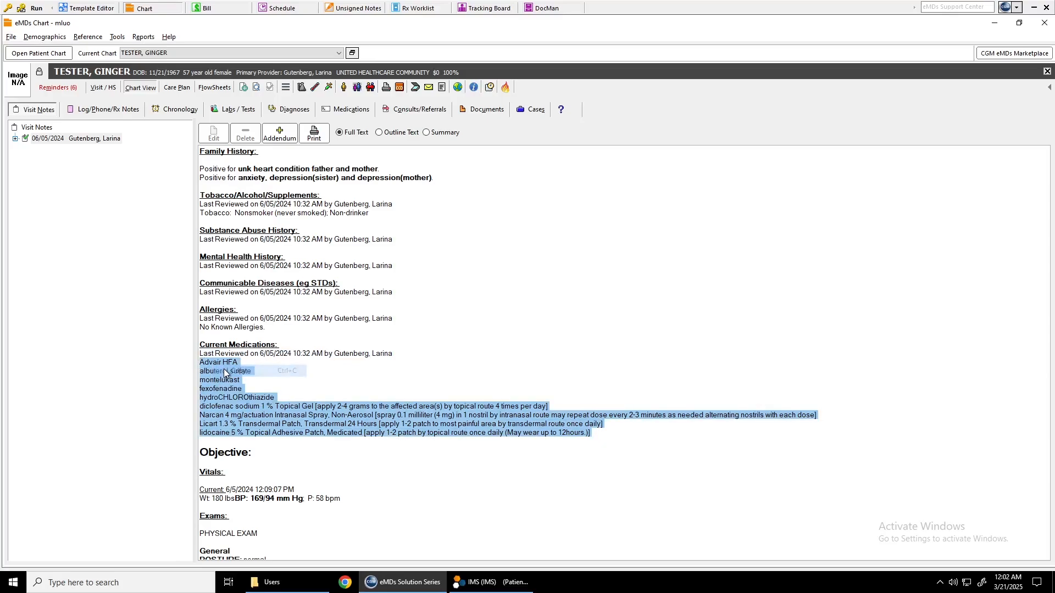
pyautogui.rightClick(225, 368)
pyautogui.click(236, 376)
# - Switch back to IMS, open the Current Medication free-text note and unlock it for editing with the signoff password
pyautogui.click(489, 583)
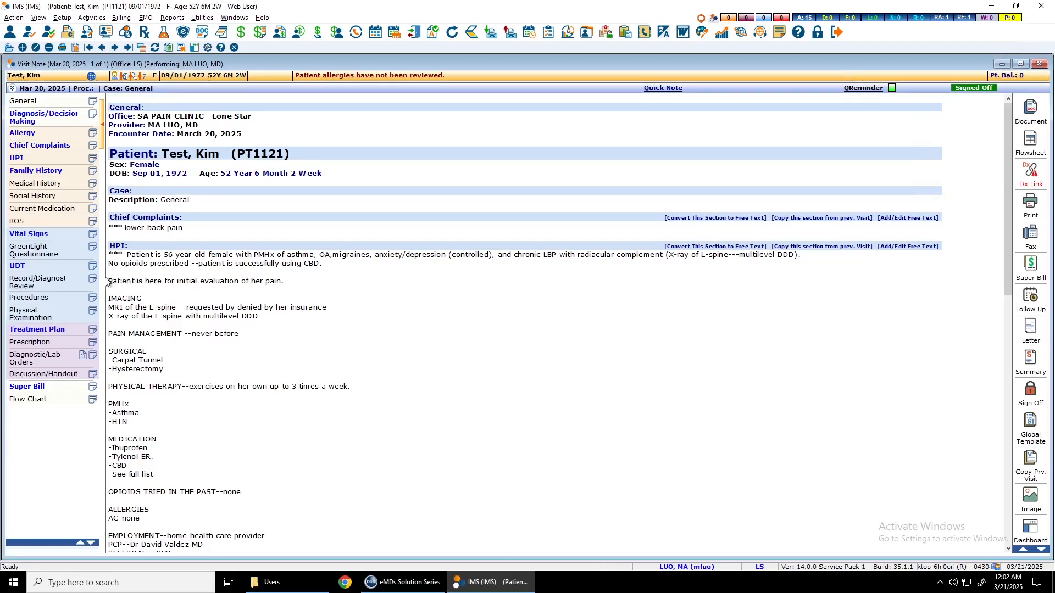
pyautogui.click(94, 210)
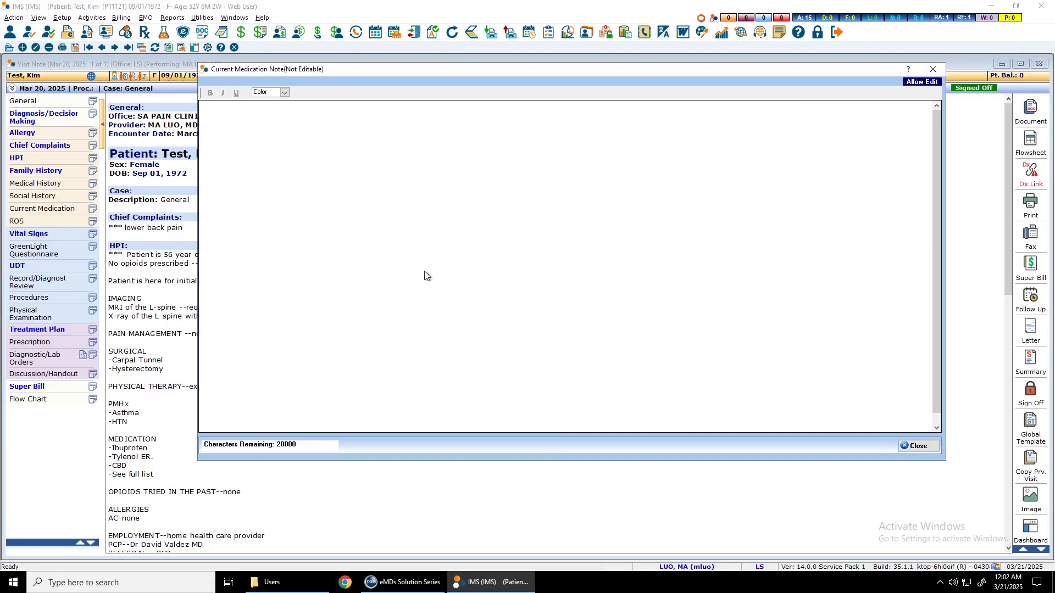
pyautogui.click(922, 87)
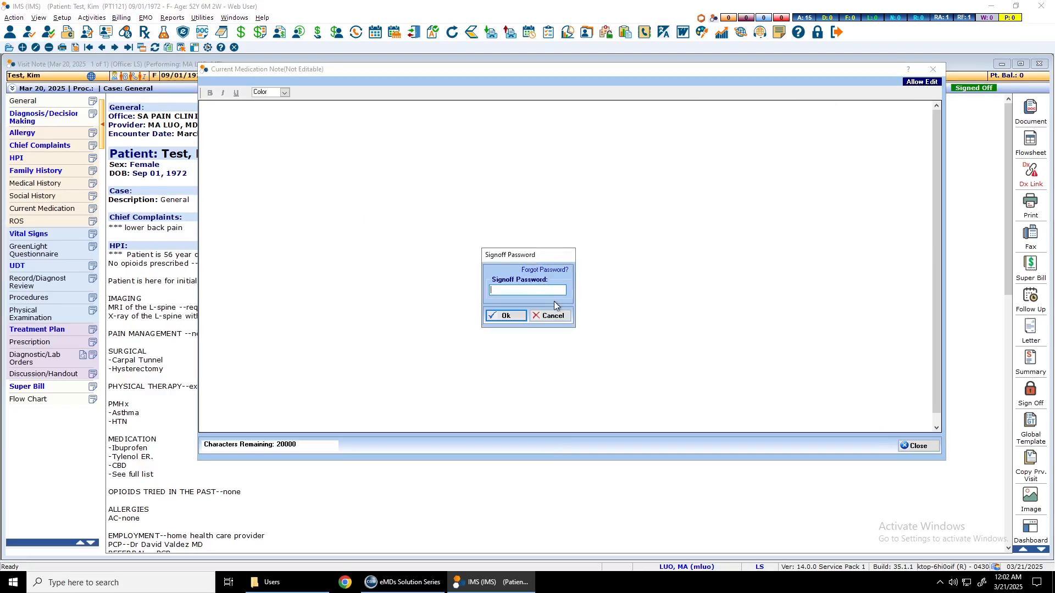
pyautogui.write('********')
pyautogui.press('Return')
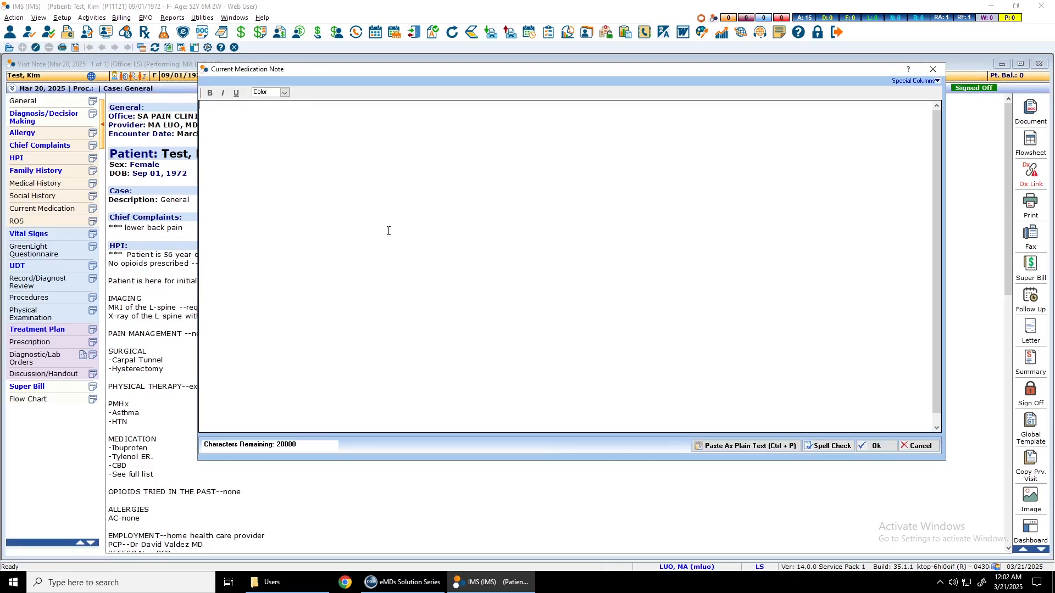
# - Paste the copied medication list into the Current Medication note, accept it and check the text in the visit note
pyautogui.hotkey('ctrl', 'v')
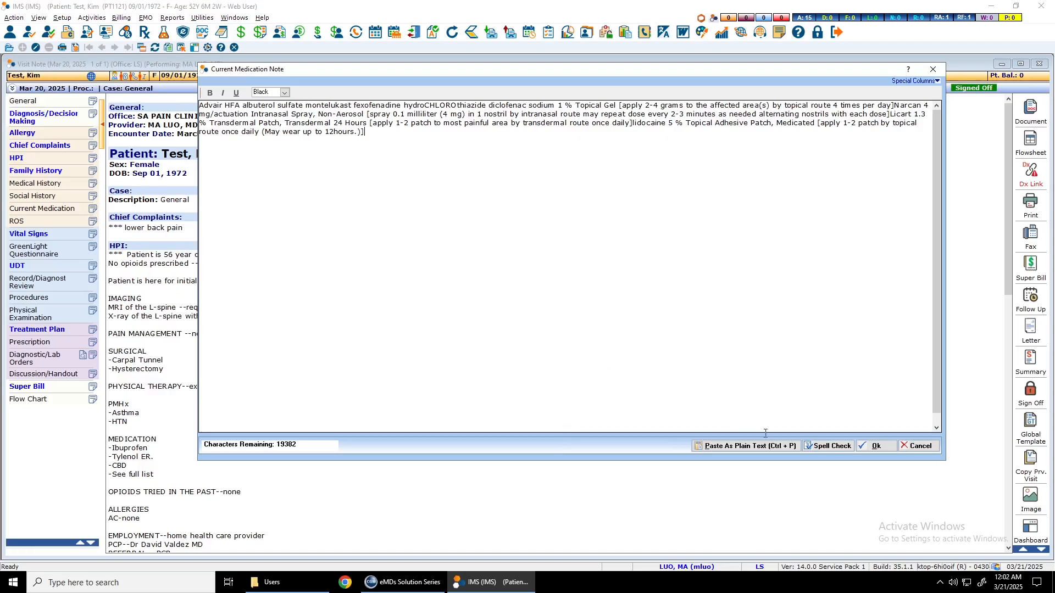
pyautogui.click(873, 446)
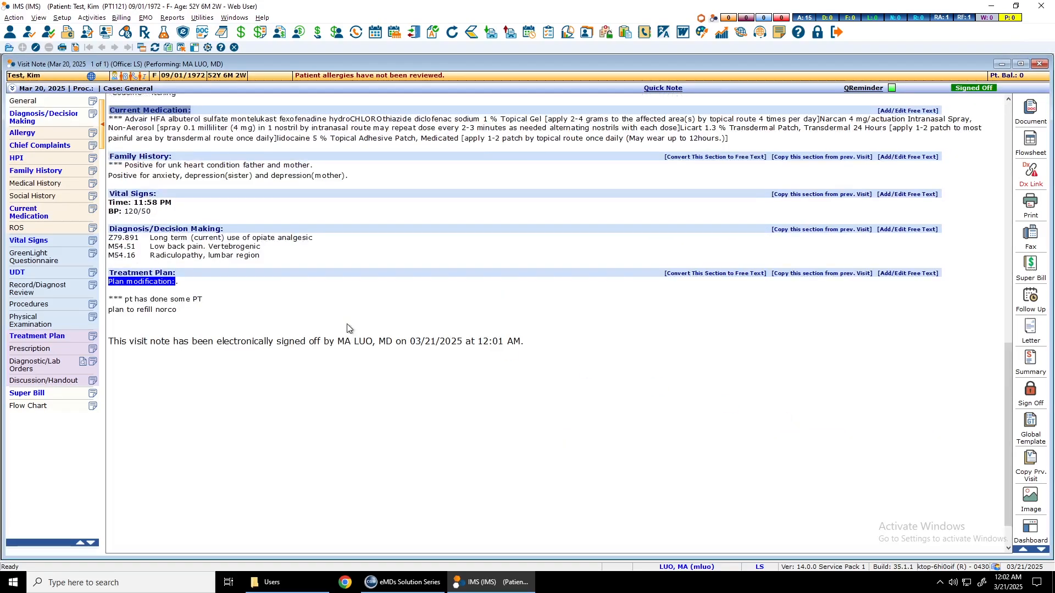
pyautogui.moveTo(114, 208)
pyautogui.mouseDown()
pyautogui.moveTo(693, 241)
pyautogui.moveTo(756, 232)
pyautogui.moveTo(102, 208)
pyautogui.mouseUp()
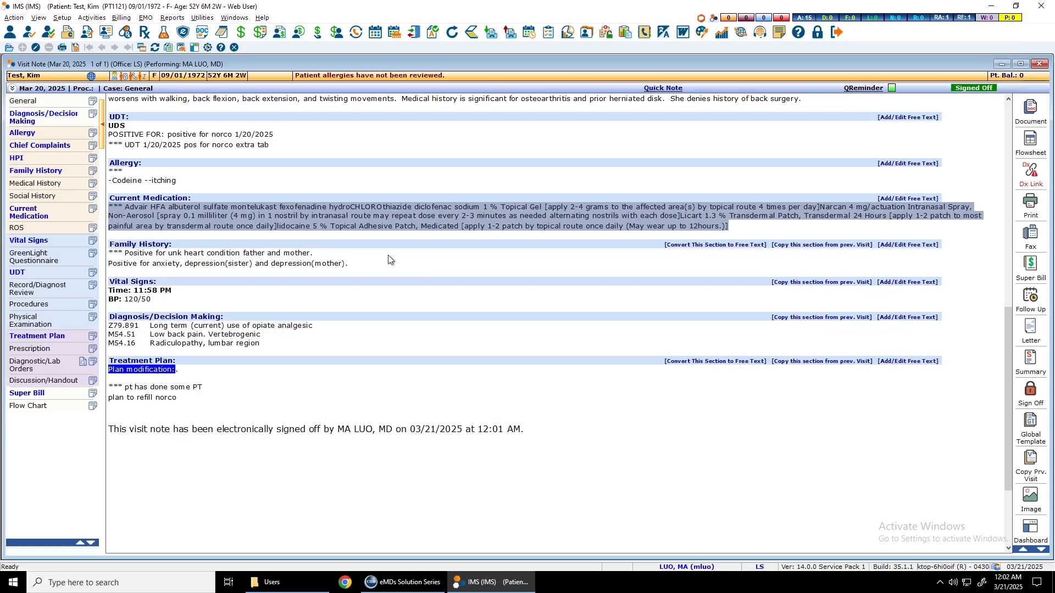
pyautogui.click(446, 266)
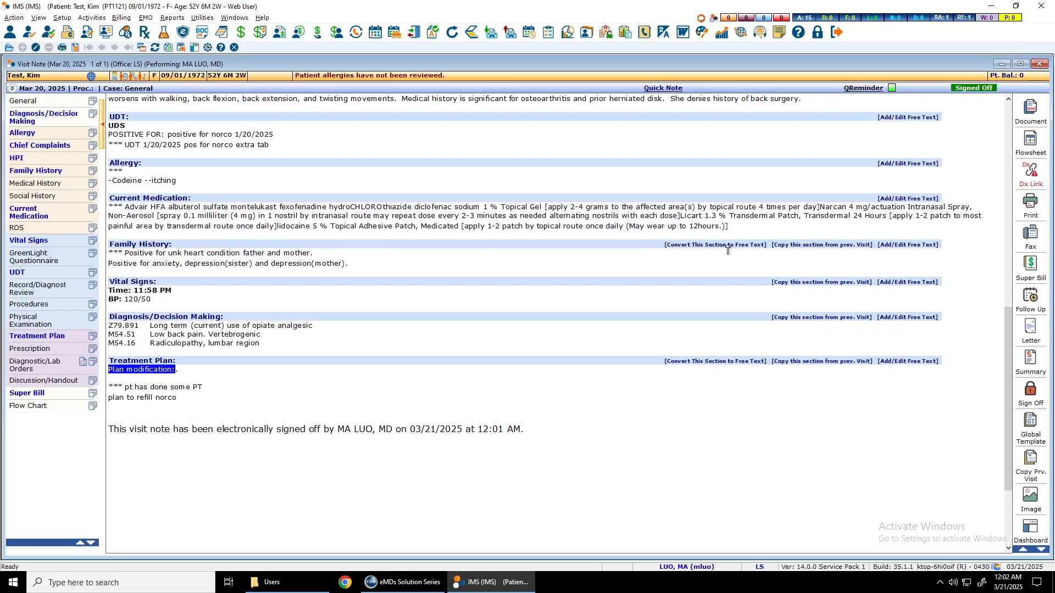